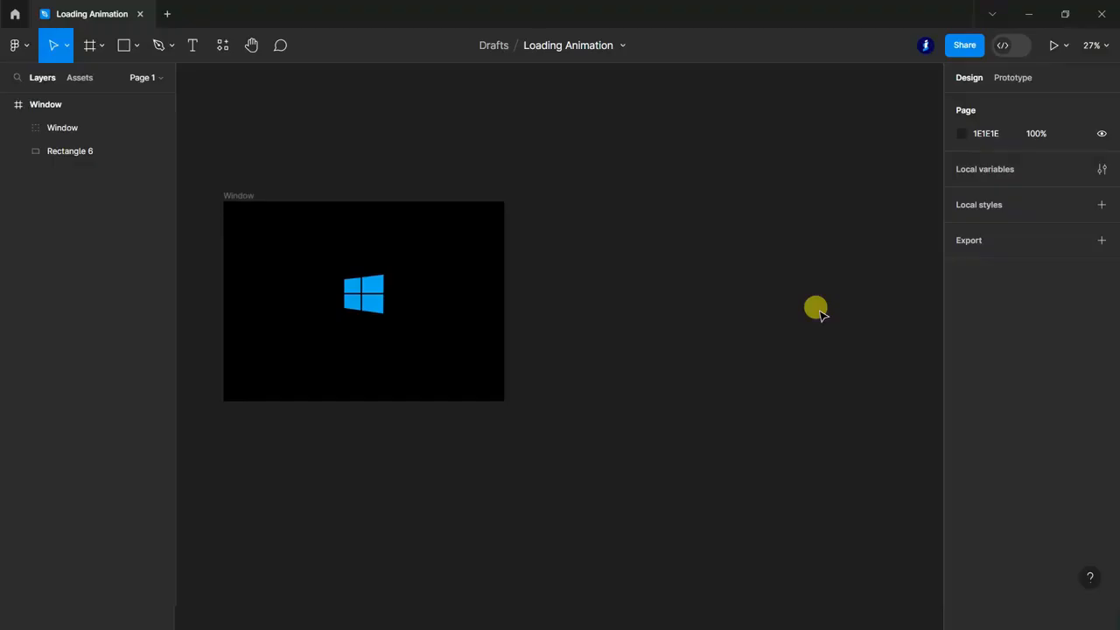
Move the Windows logo group out of the black frame onto the empty canvas and wrap it in its own frame.
{"action": "left_click", "coordinate": [49, 128]}
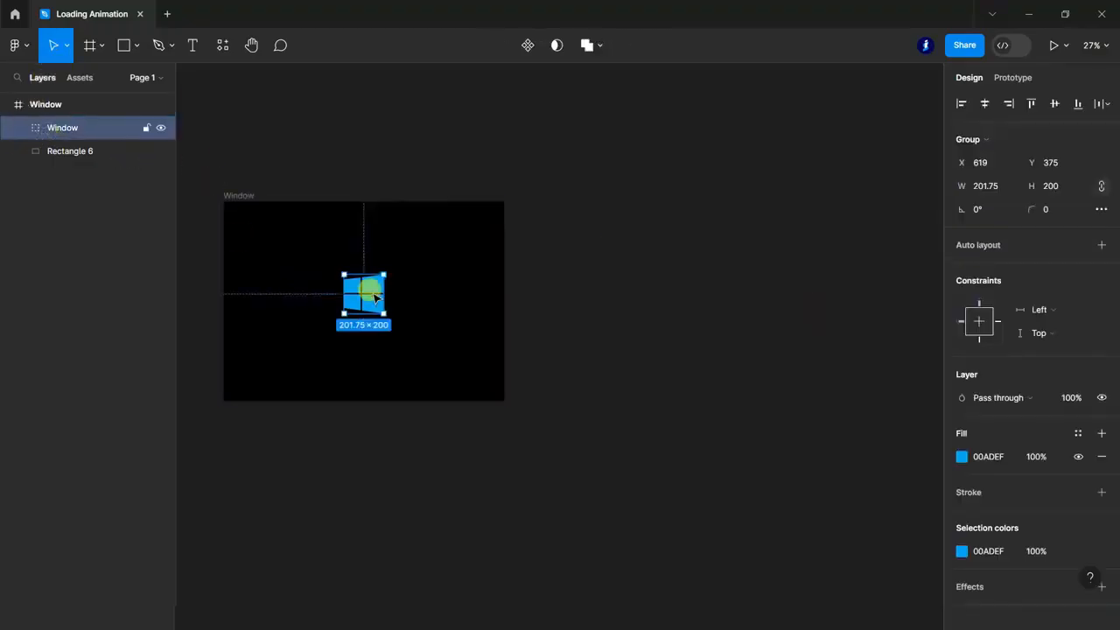
{"action": "left_click_drag", "start_coordinate": [371, 299], "coordinate": [631, 261]}
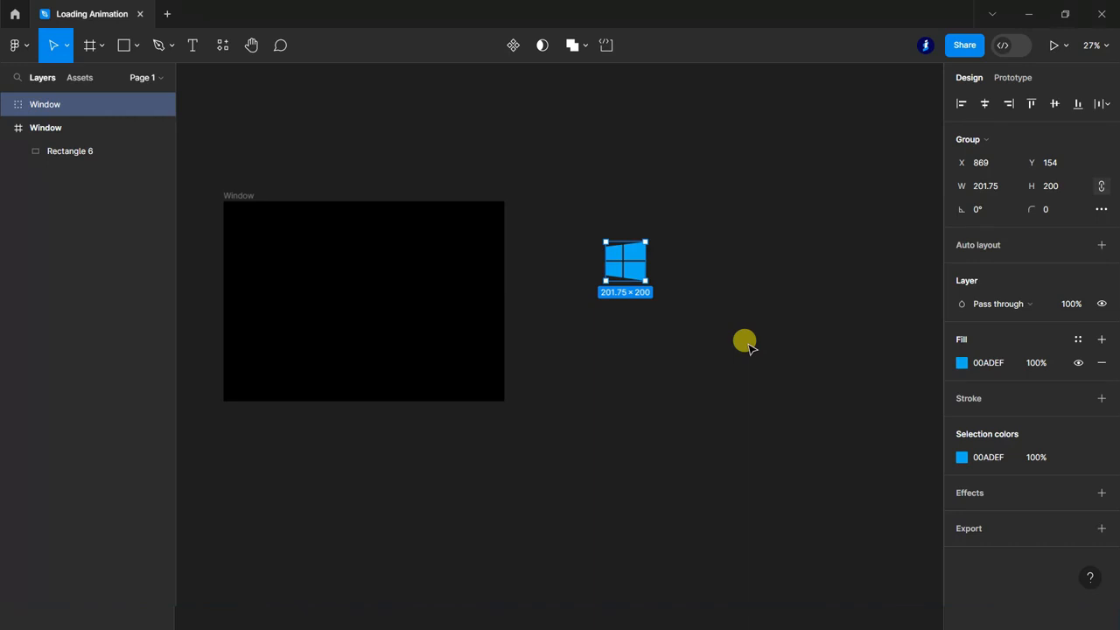
{"action": "scroll", "coordinate": [633, 268], "scroll_direction": "up", "scroll_amount": 5}
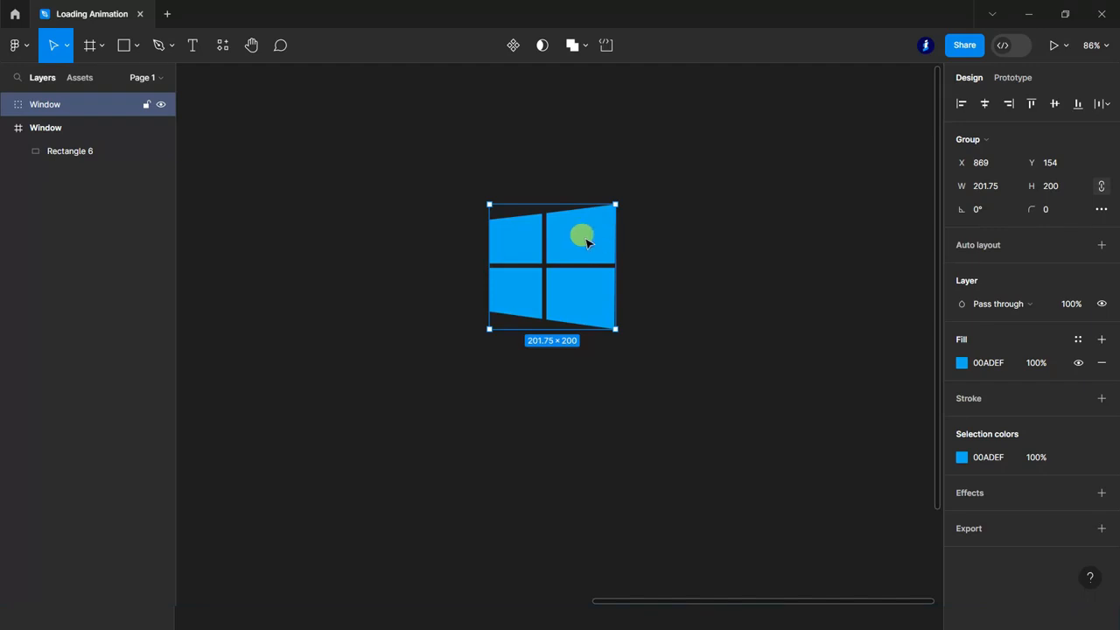
{"action": "right_click", "coordinate": [585, 242]}
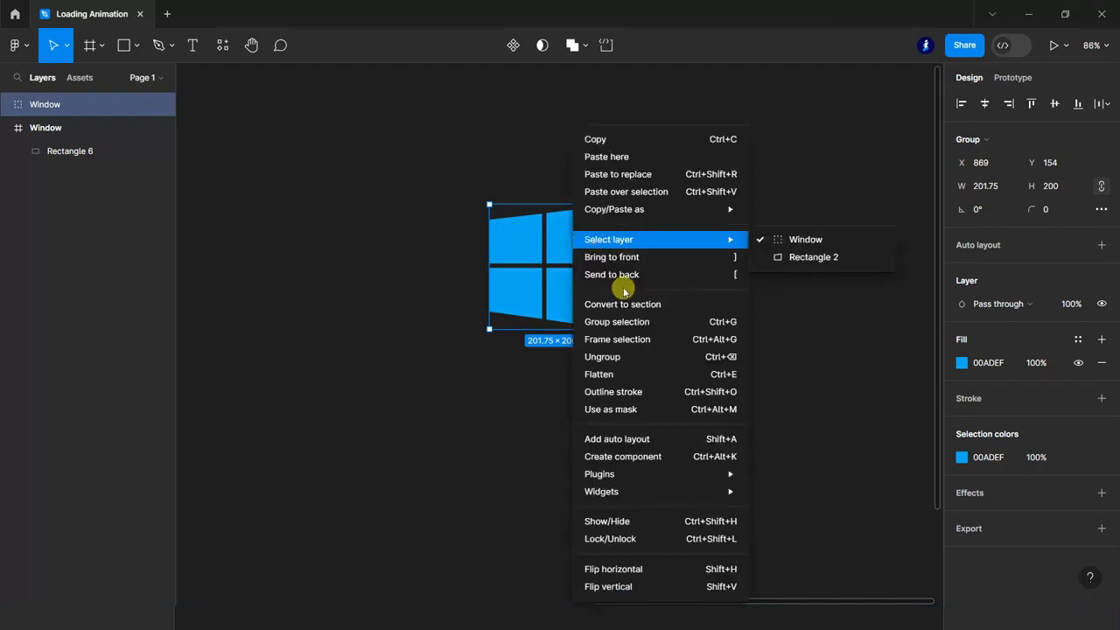
{"action": "left_click", "coordinate": [655, 337]}
Duplicate the framed logo directly below the original and turn both frames into a component set.
{"action": "scroll", "coordinate": [661, 331], "scroll_direction": "down", "scroll_amount": 1}
{"action": "left_click_drag", "start_coordinate": [541, 186], "coordinate": [541, 337]}
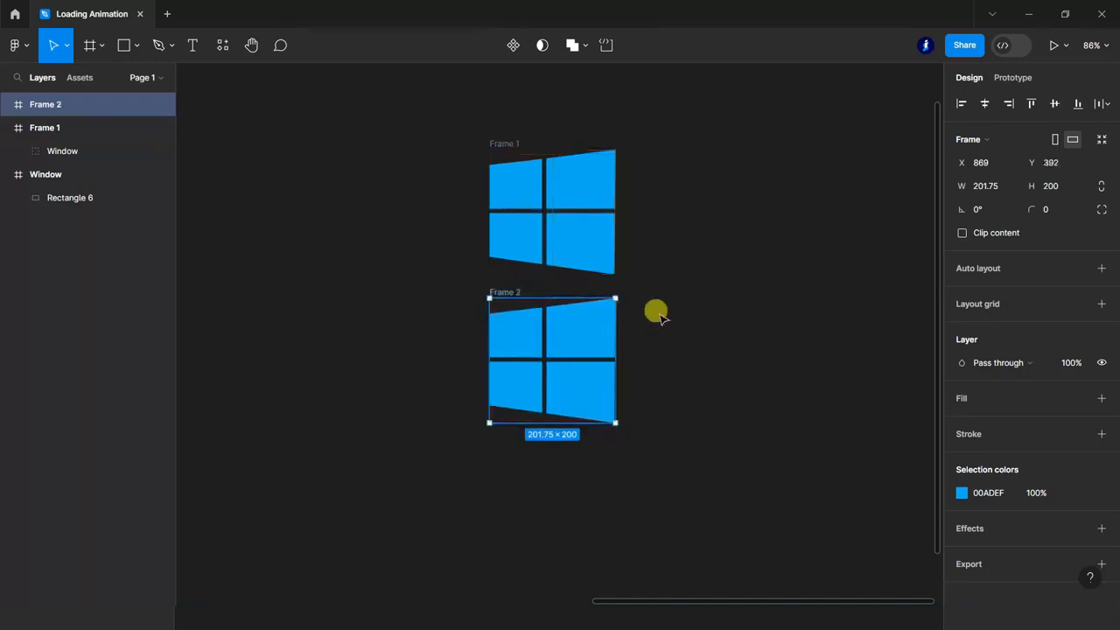
{"action": "left_click_drag", "start_coordinate": [442, 131], "coordinate": [680, 452]}
{"action": "left_click", "coordinate": [537, 46]}
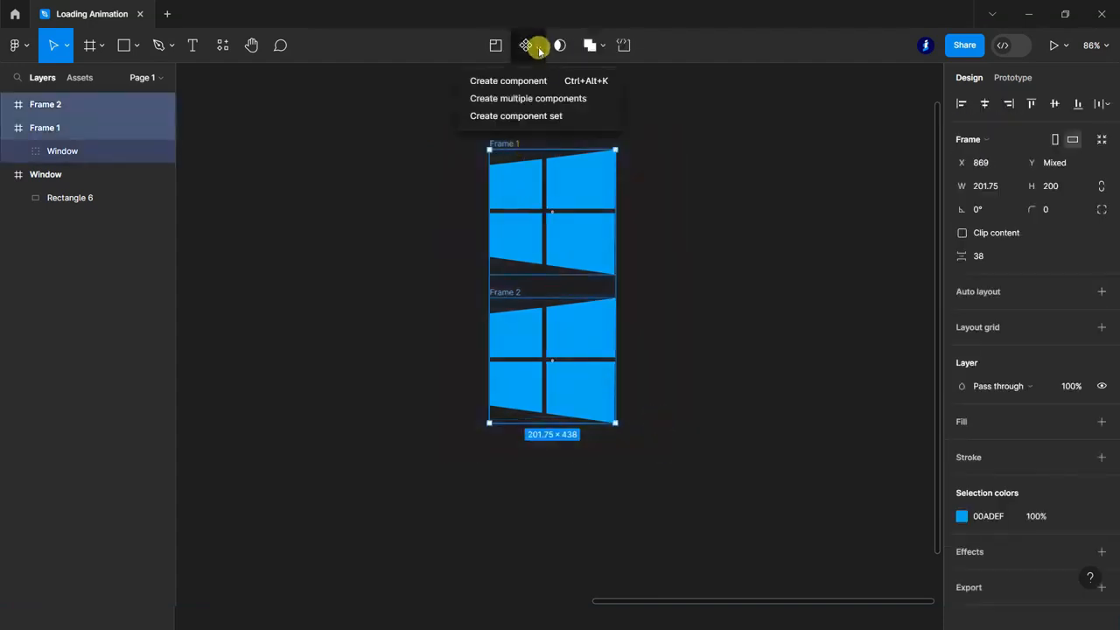
{"action": "left_click", "coordinate": [556, 116]}
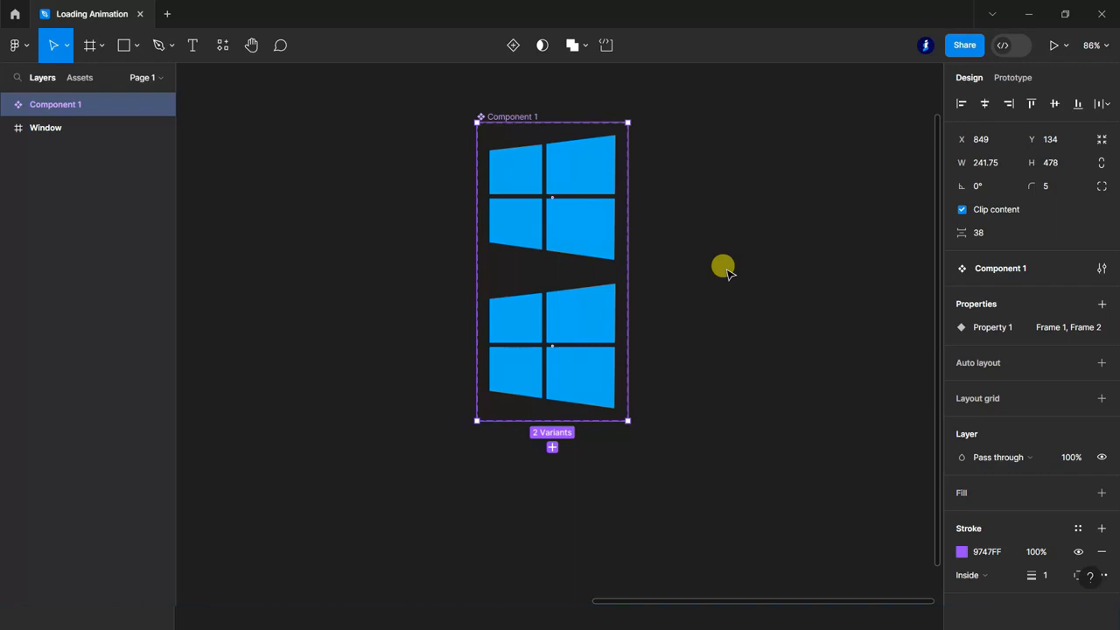
In the Frame 1 variant, set the fill opacity of the upper-right pane to 70% and the lower-right pane to 50%.
{"action": "left_click", "coordinate": [577, 160], "text": "ctrl"}
{"action": "left_click", "coordinate": [1037, 464]}
{"action": "type", "text": "70"}
{"action": "left_click", "coordinate": [855, 417]}
{"action": "left_click", "coordinate": [604, 224], "text": "ctrl"}
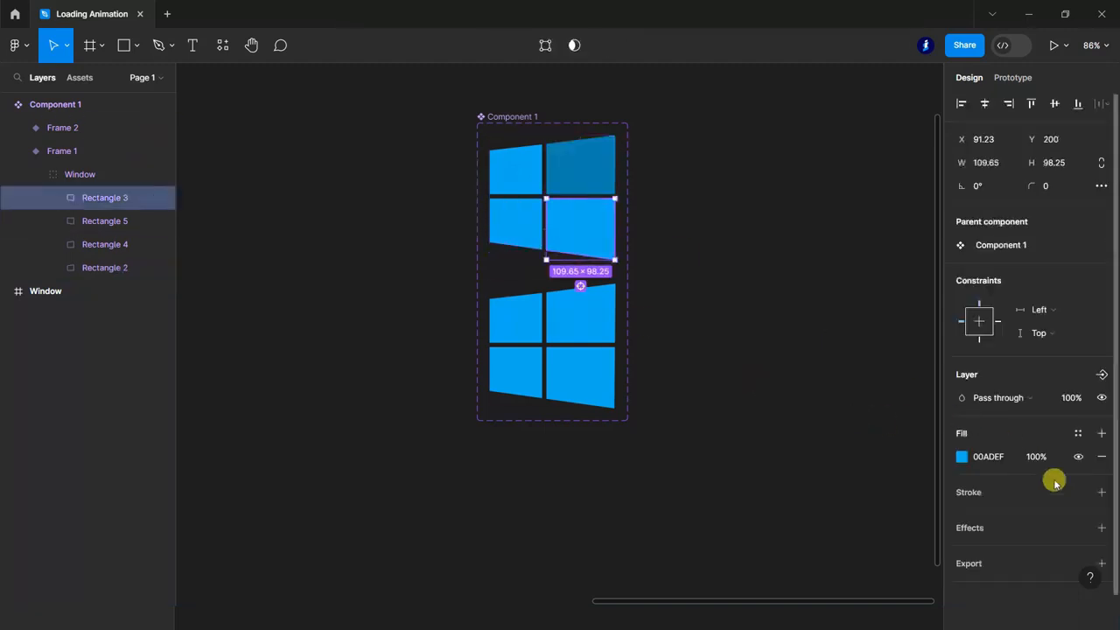
{"action": "left_click", "coordinate": [1043, 468]}
{"action": "type", "text": "50"}
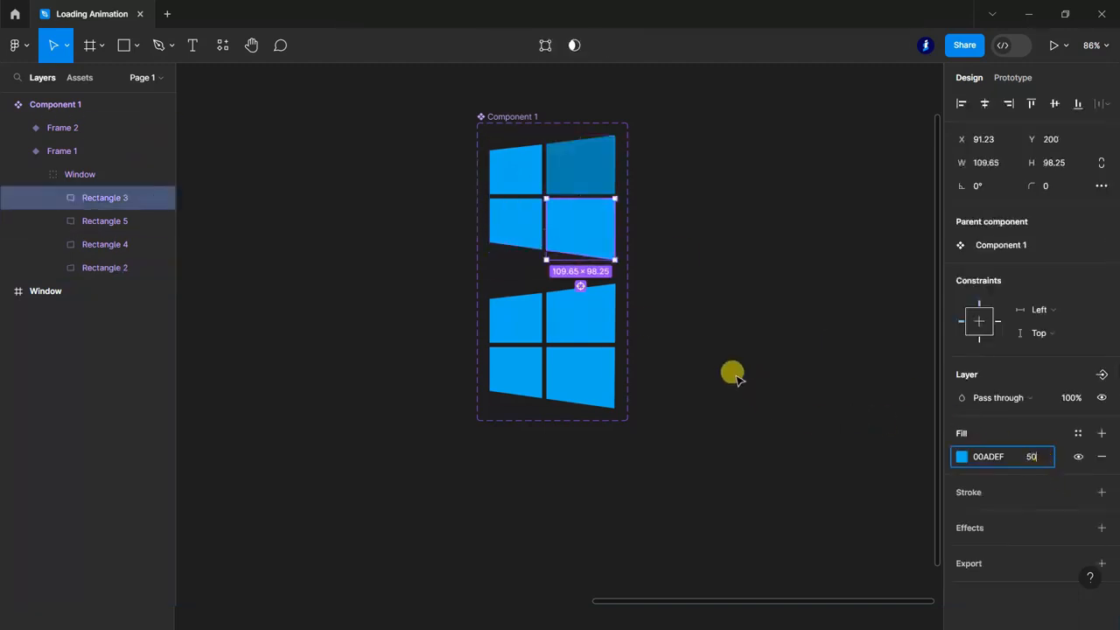
{"action": "left_click", "coordinate": [726, 367]}
Set the fill opacity of Frame 1's lower-left pane to 20%.
{"action": "left_click", "coordinate": [499, 220], "text": "ctrl"}
{"action": "left_click", "coordinate": [1041, 468]}
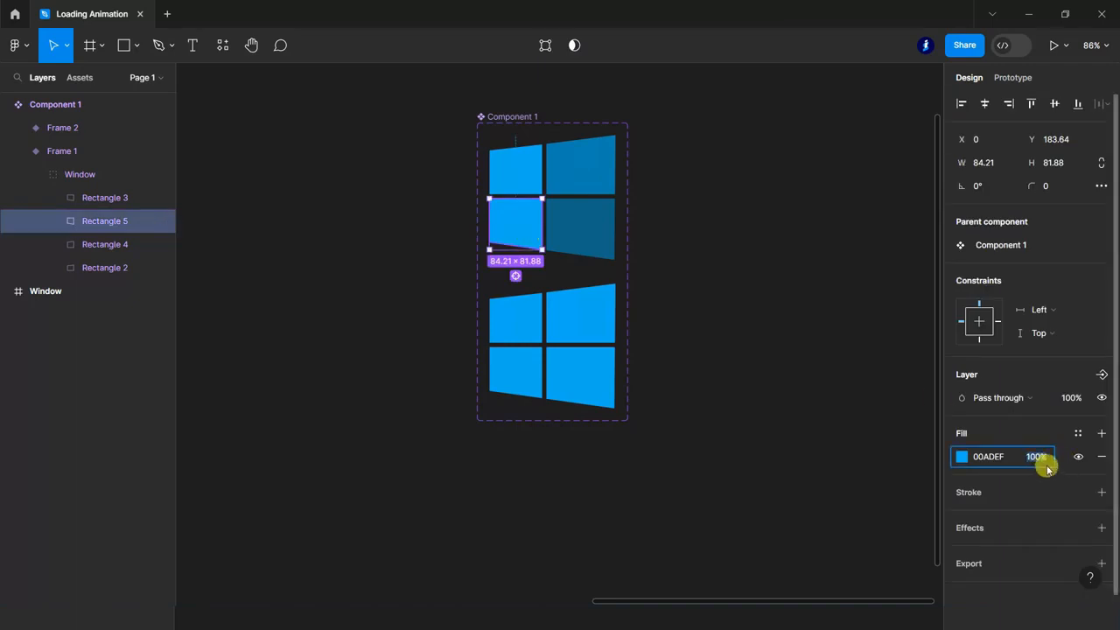
{"action": "type", "text": "20"}
{"action": "left_click", "coordinate": [811, 422]}
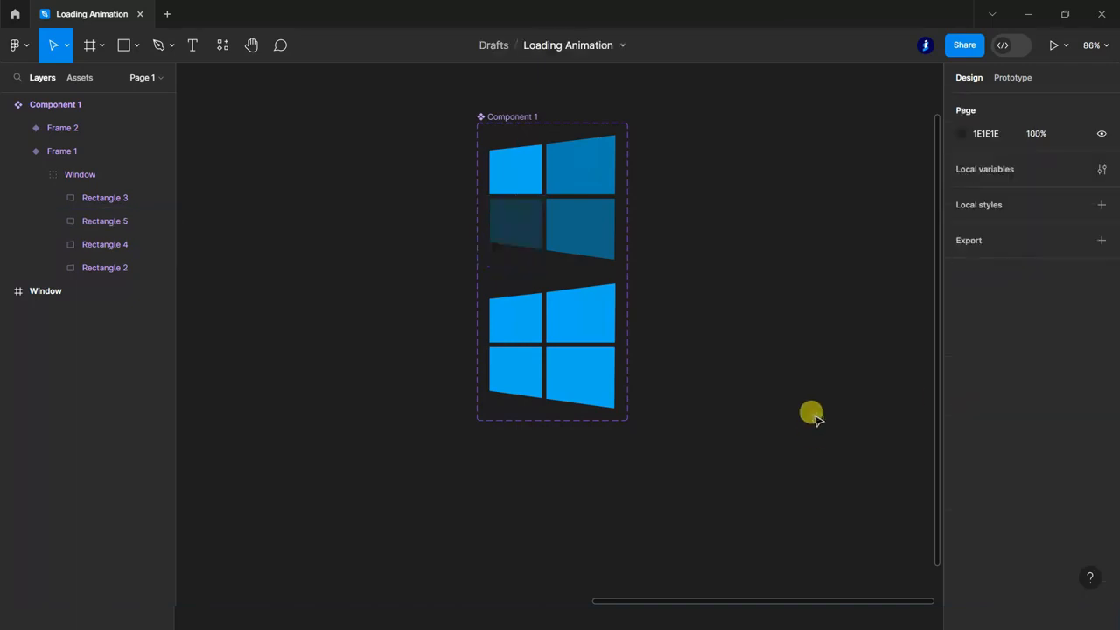
In the Frame 2 variant, set the fill opacity of the lower-right pane to 70% and the lower-left pane to 50%.
{"action": "scroll", "coordinate": [787, 485], "scroll_direction": "up", "scroll_amount": 1}
{"action": "scroll", "coordinate": [789, 491], "scroll_direction": "down", "scroll_amount": 1}
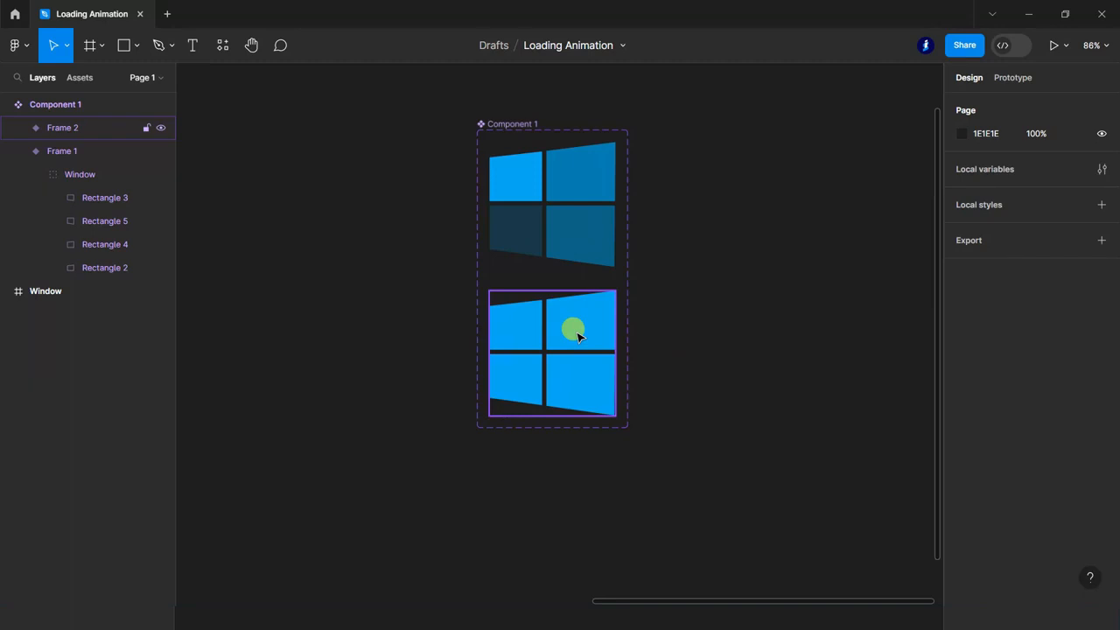
{"action": "left_click", "coordinate": [592, 391], "text": "ctrl"}
{"action": "left_click", "coordinate": [1037, 457]}
{"action": "type", "text": "70"}
{"action": "left_click", "coordinate": [787, 443]}
{"action": "left_click", "coordinate": [531, 393], "text": "ctrl"}
{"action": "left_click", "coordinate": [1040, 458]}
{"action": "type", "text": "50"}
{"action": "left_click", "coordinate": [767, 422]}
Set the fill opacity of Frame 2's upper-left pane to 20%.
{"action": "left_click", "coordinate": [513, 325], "text": "ctrl"}
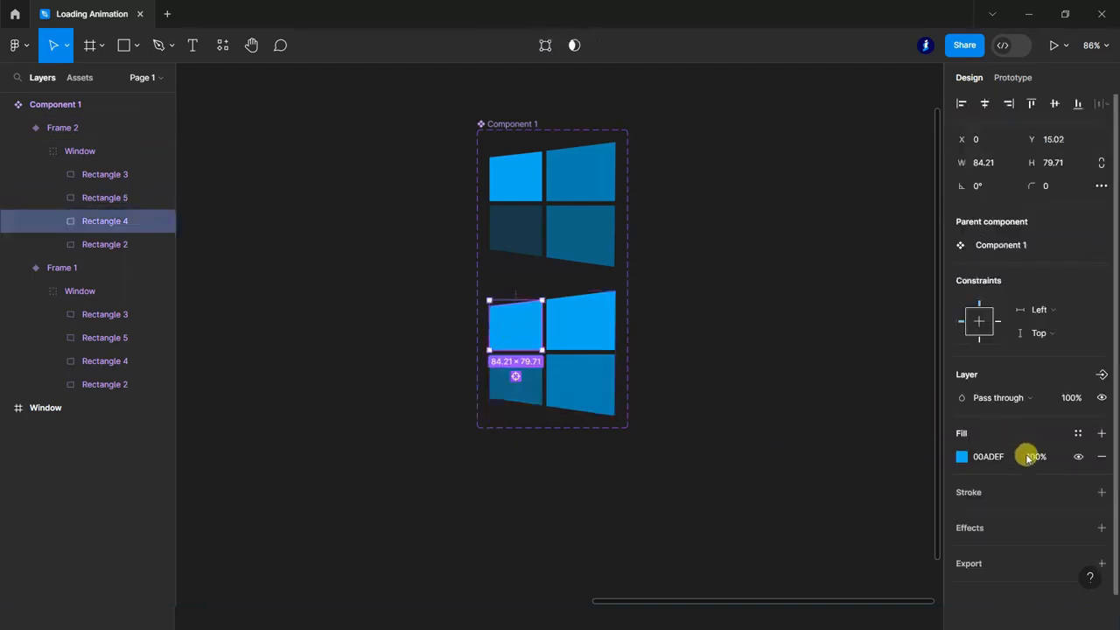
{"action": "left_click", "coordinate": [1039, 466]}
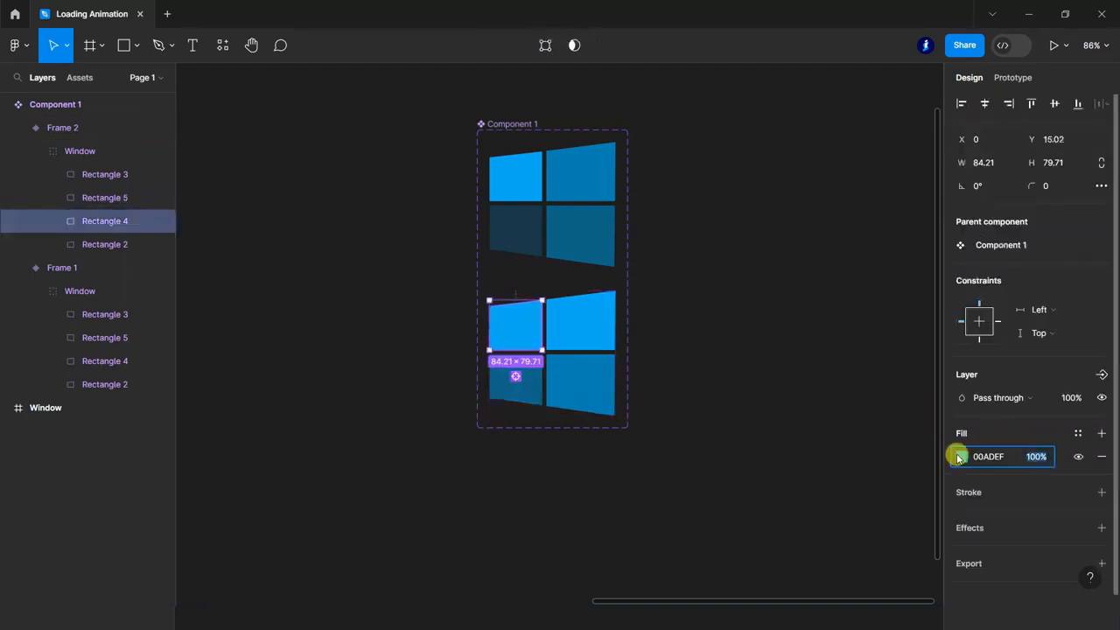
{"action": "type", "text": "20"}
{"action": "left_click", "coordinate": [719, 411]}
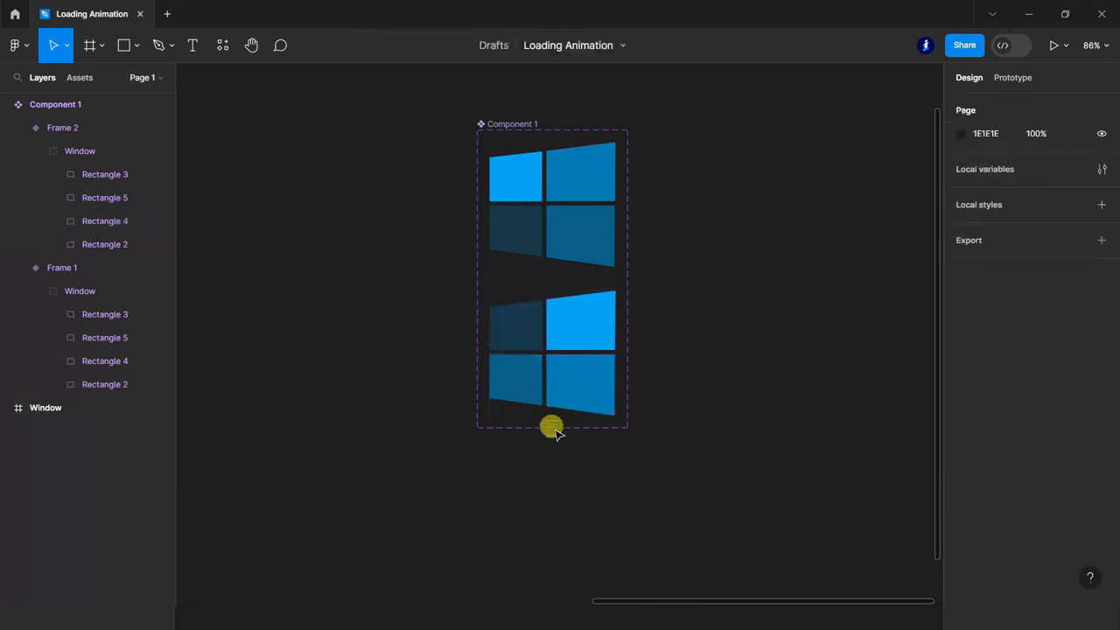
Collapse the two variants' layers and add two more variants to the Component 1 set.
{"action": "left_click", "coordinate": [21, 127]}
{"action": "left_click", "coordinate": [19, 150]}
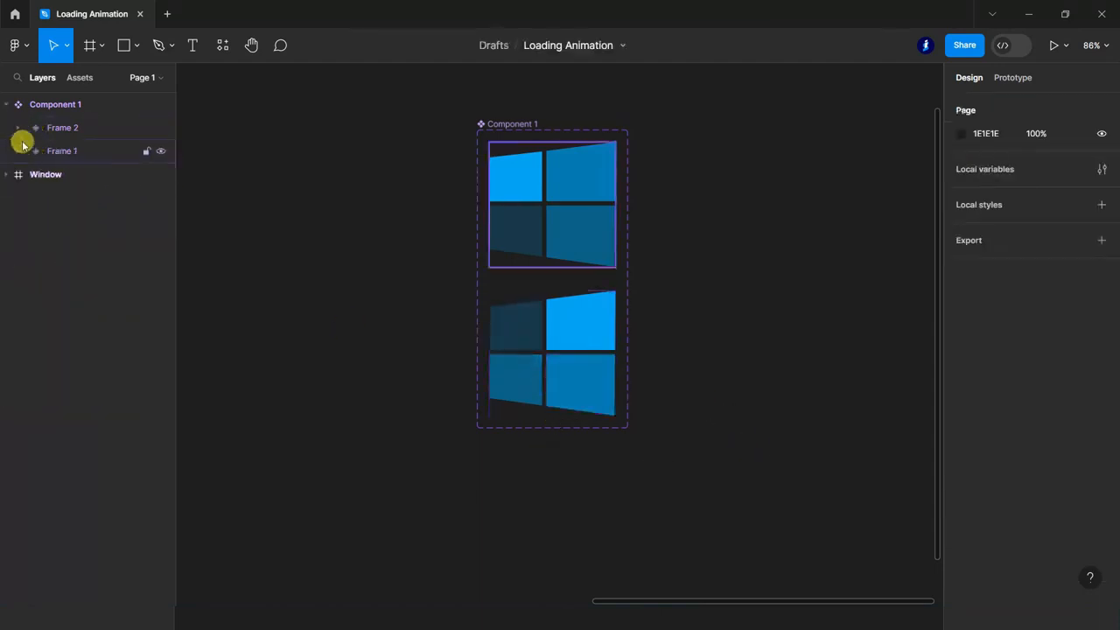
{"action": "left_click", "coordinate": [56, 108]}
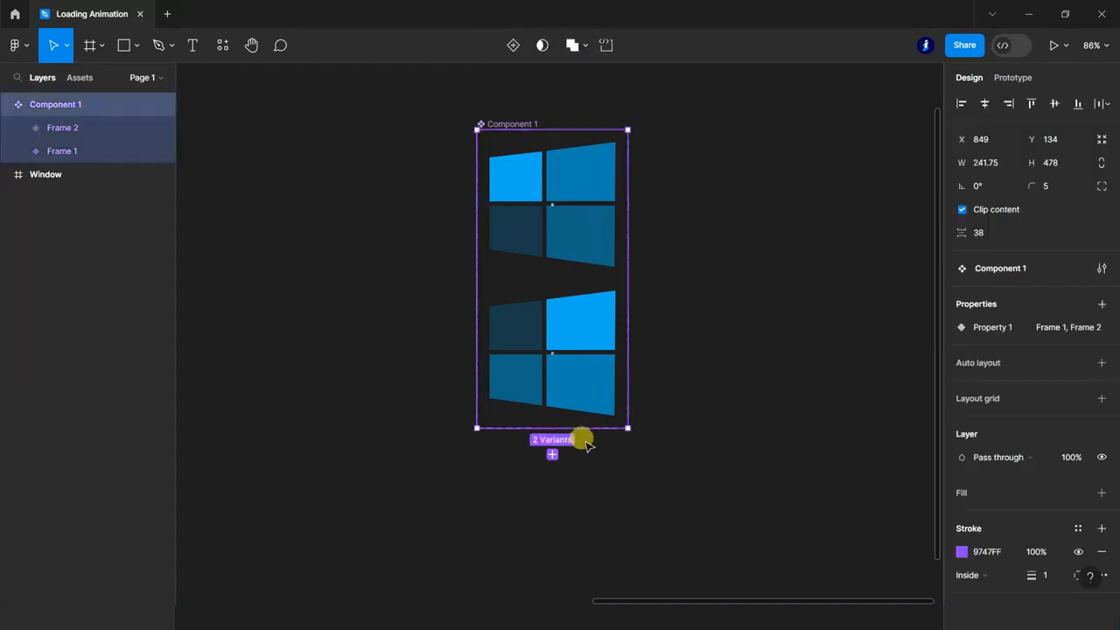
{"action": "left_click", "coordinate": [552, 454]}
{"action": "left_click", "coordinate": [647, 352]}
{"action": "scroll", "coordinate": [592, 453], "scroll_direction": "down", "scroll_amount": 1}
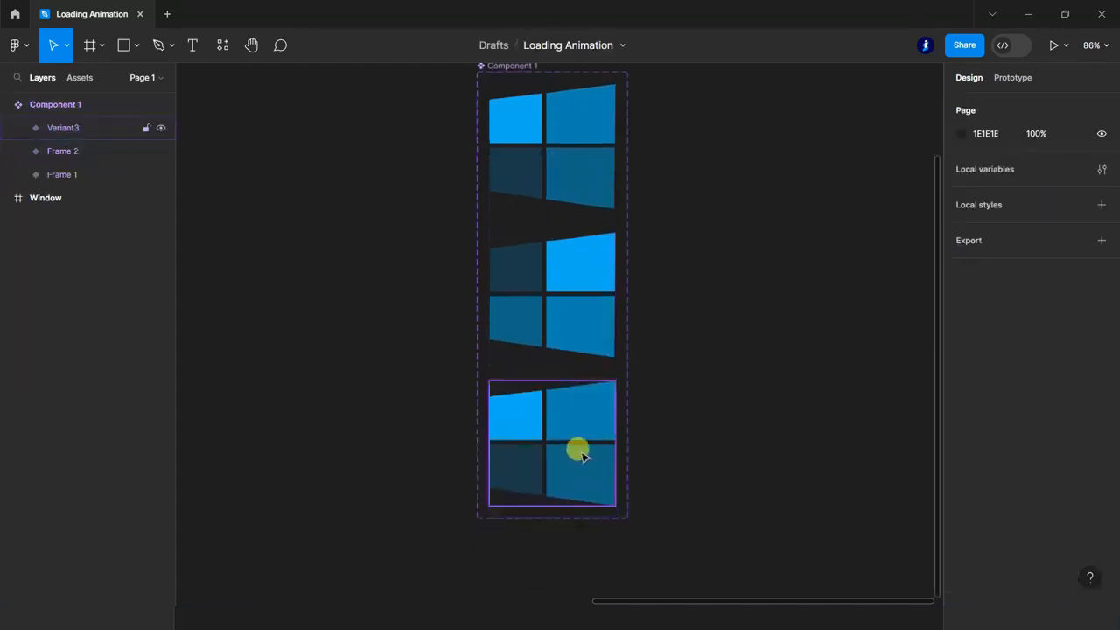
{"action": "left_click", "coordinate": [582, 454]}
{"action": "scroll", "coordinate": [578, 464], "scroll_direction": "down", "scroll_amount": 1}
{"action": "left_click", "coordinate": [548, 505]}
{"action": "scroll", "coordinate": [612, 411], "scroll_direction": "down", "scroll_amount": 1}
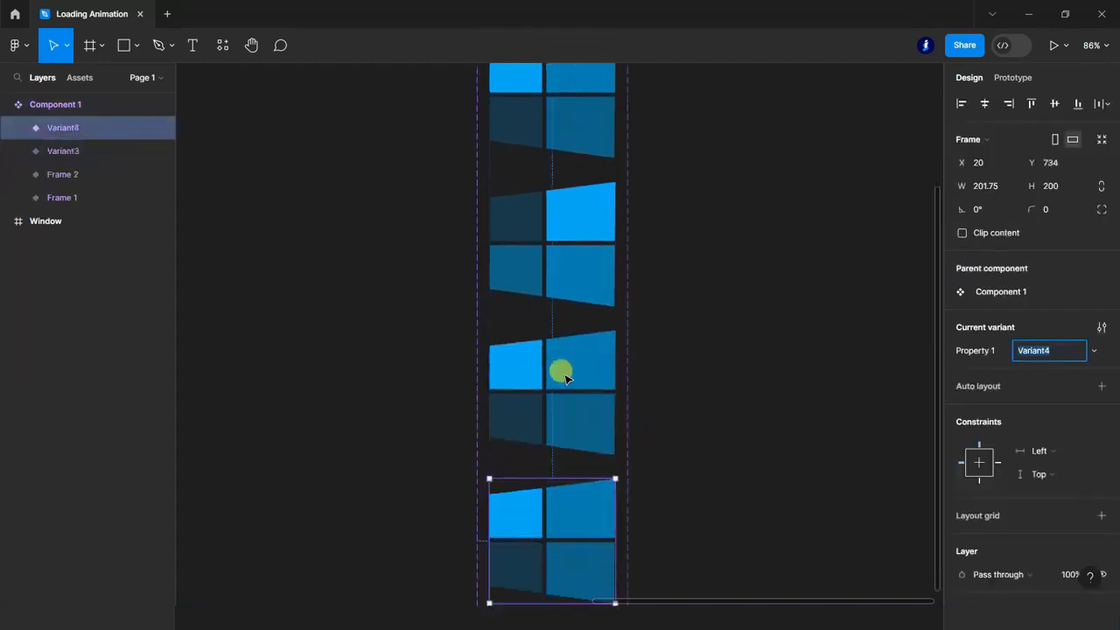
In the third variant, set the fill opacity of the lower-right pane to 100% and the lower-left pane to 70%.
{"action": "left_click", "coordinate": [586, 371]}
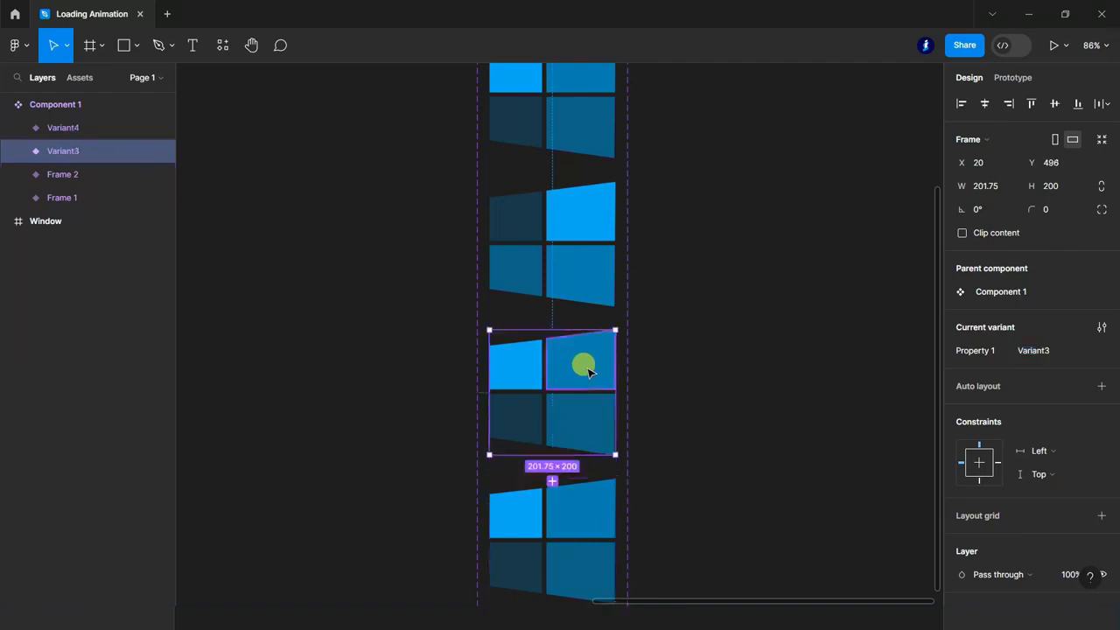
{"action": "left_click", "coordinate": [586, 372]}
{"action": "left_click", "coordinate": [588, 420]}
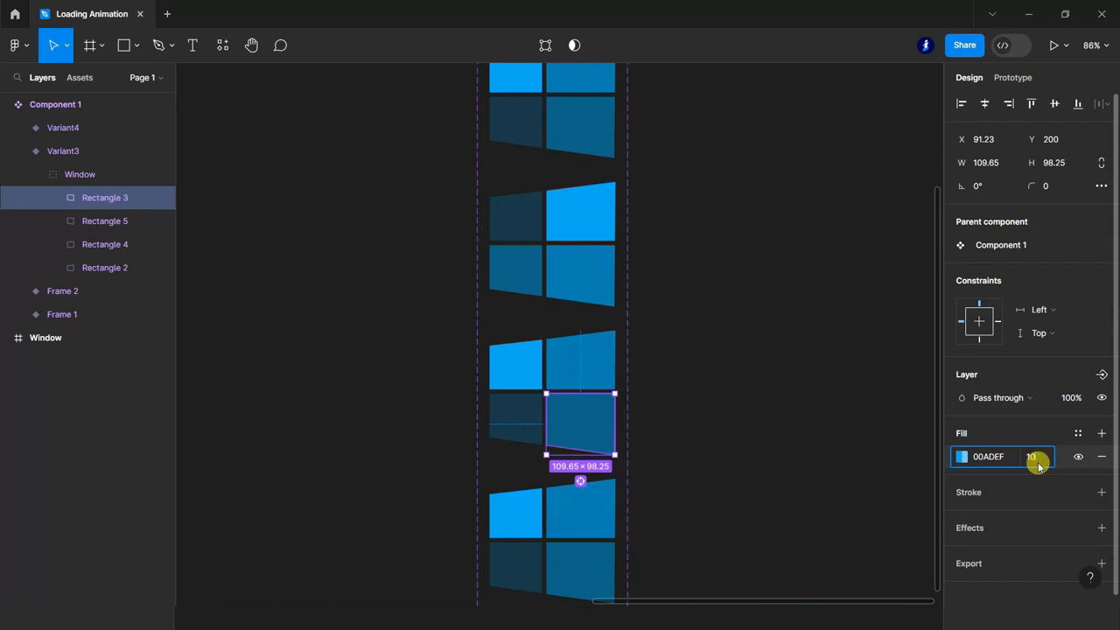
{"action": "key", "text": "Return"}
{"action": "left_click", "coordinate": [513, 412]}
{"action": "left_click", "coordinate": [1034, 459]}
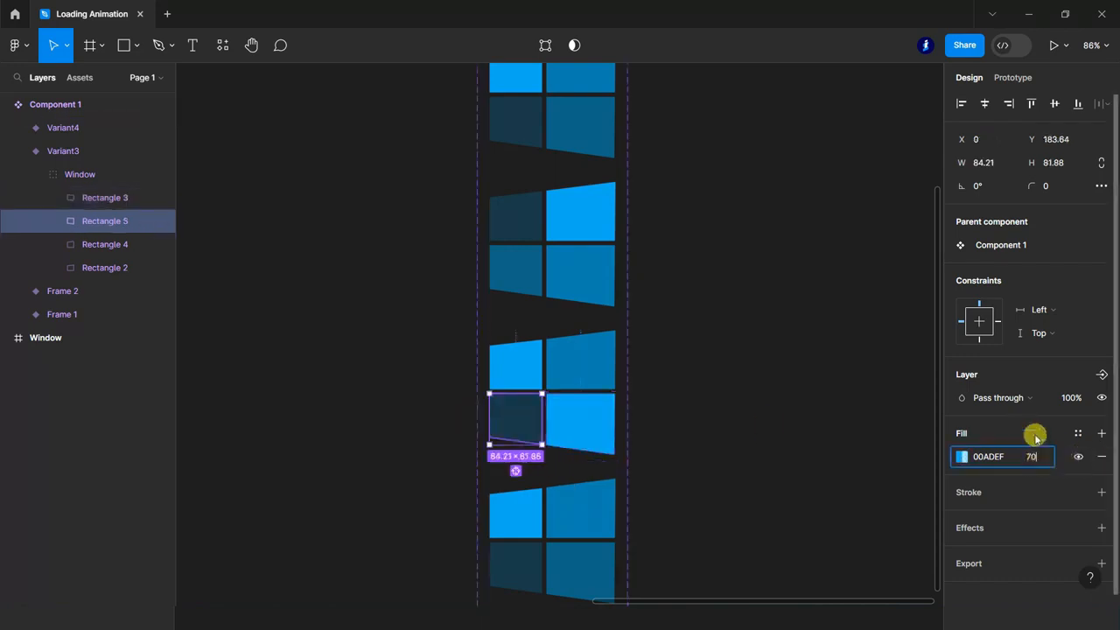
{"action": "key", "text": "Return"}
Set the third variant's upper-left pane to 50% fill opacity and its upper-right pane to 20%.
{"action": "left_click", "coordinate": [537, 367]}
{"action": "left_click", "coordinate": [1045, 458]}
{"action": "type", "text": "5"}
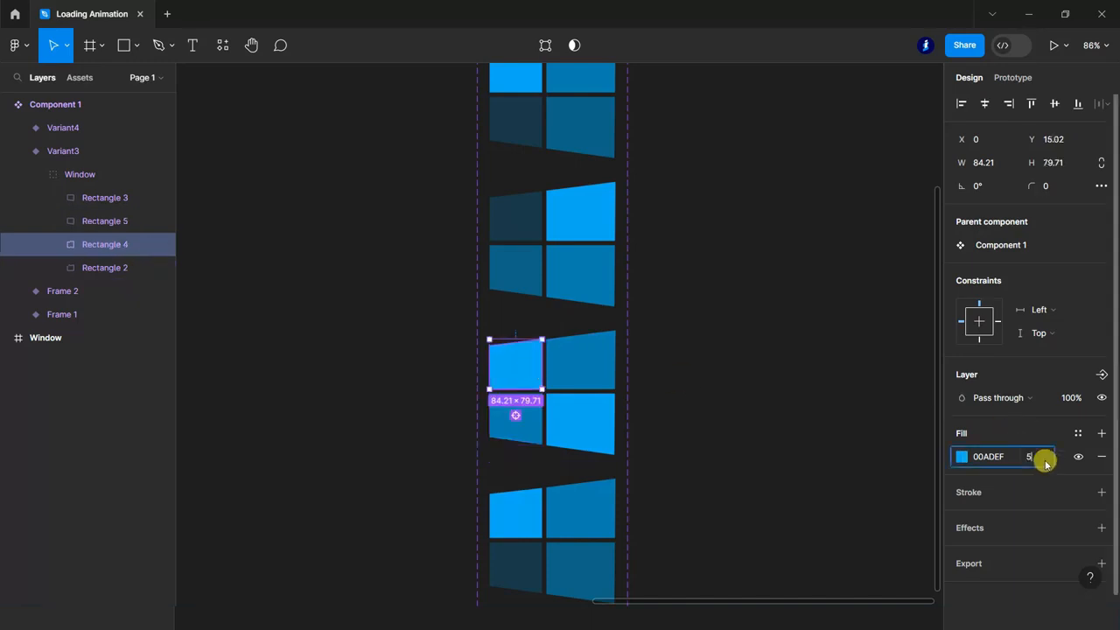
{"action": "type", "text": "0"}
{"action": "key", "text": "Return"}
{"action": "left_click", "coordinate": [600, 368]}
{"action": "left_click", "coordinate": [1034, 459]}
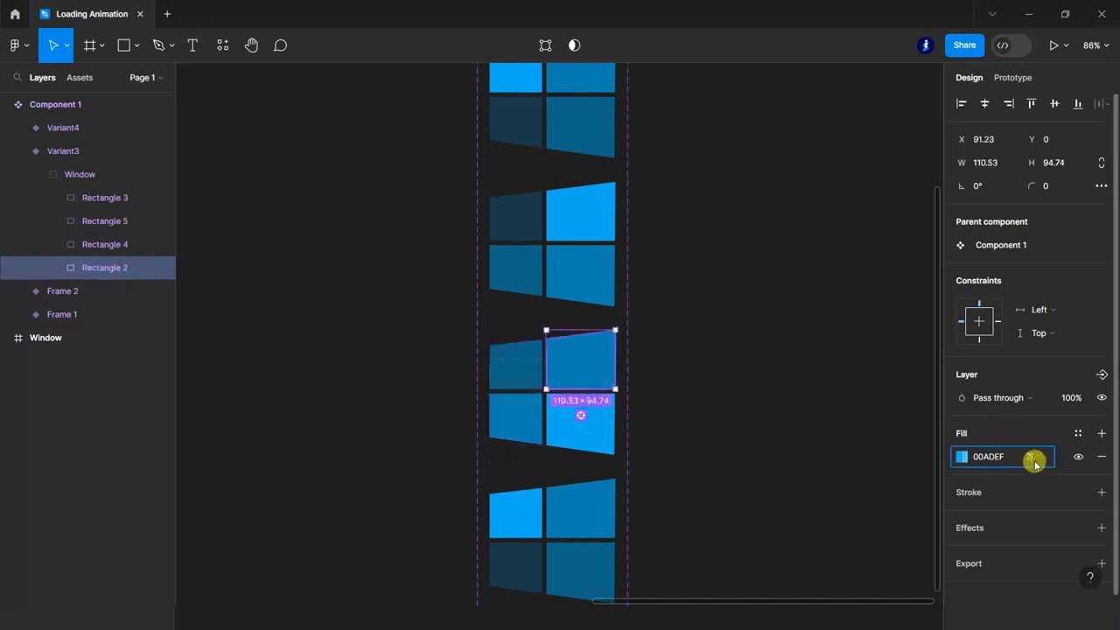
{"action": "type", "text": "20"}
{"action": "key", "text": "Return"}
In the fourth variant, set the fill opacity of the lower-left pane to 100% and the upper-left pane to 70%.
{"action": "scroll", "coordinate": [720, 340], "scroll_direction": "down", "scroll_amount": 2}
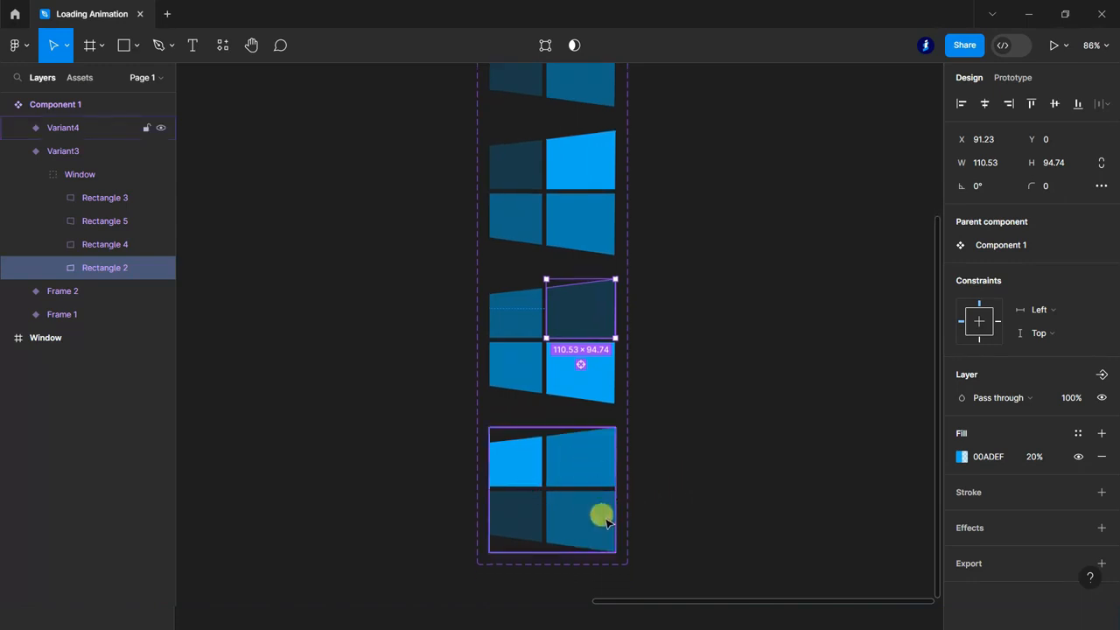
{"action": "left_click", "coordinate": [521, 523]}
{"action": "left_click", "coordinate": [1037, 457]}
{"action": "type", "text": "100"}
{"action": "key", "text": "Return"}
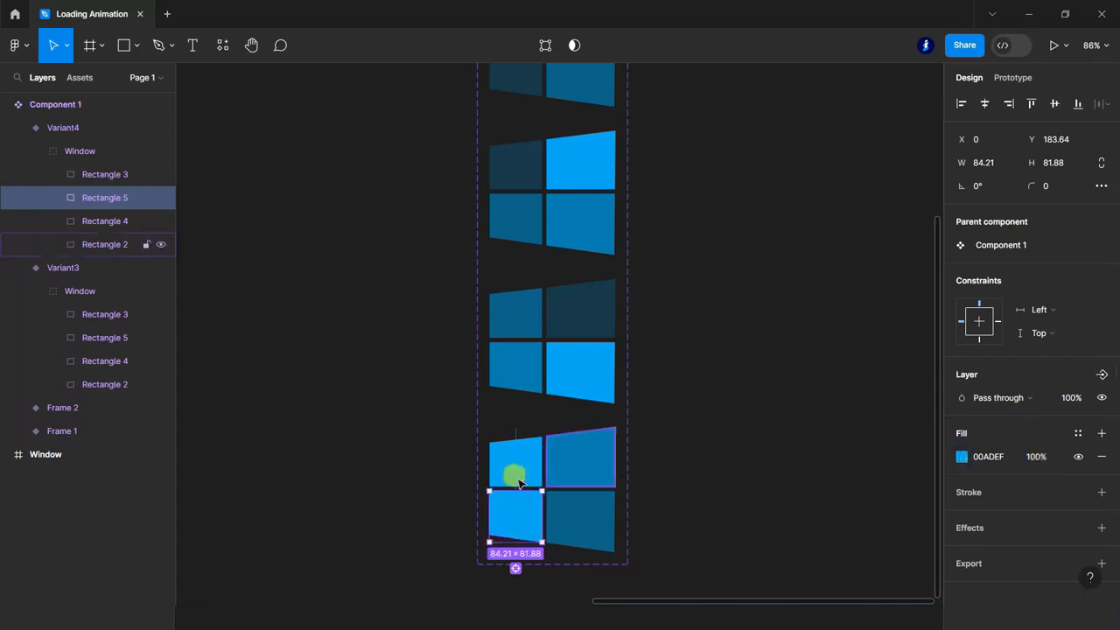
{"action": "left_click", "coordinate": [514, 461]}
{"action": "left_click", "coordinate": [1032, 456]}
{"action": "type", "text": "70"}
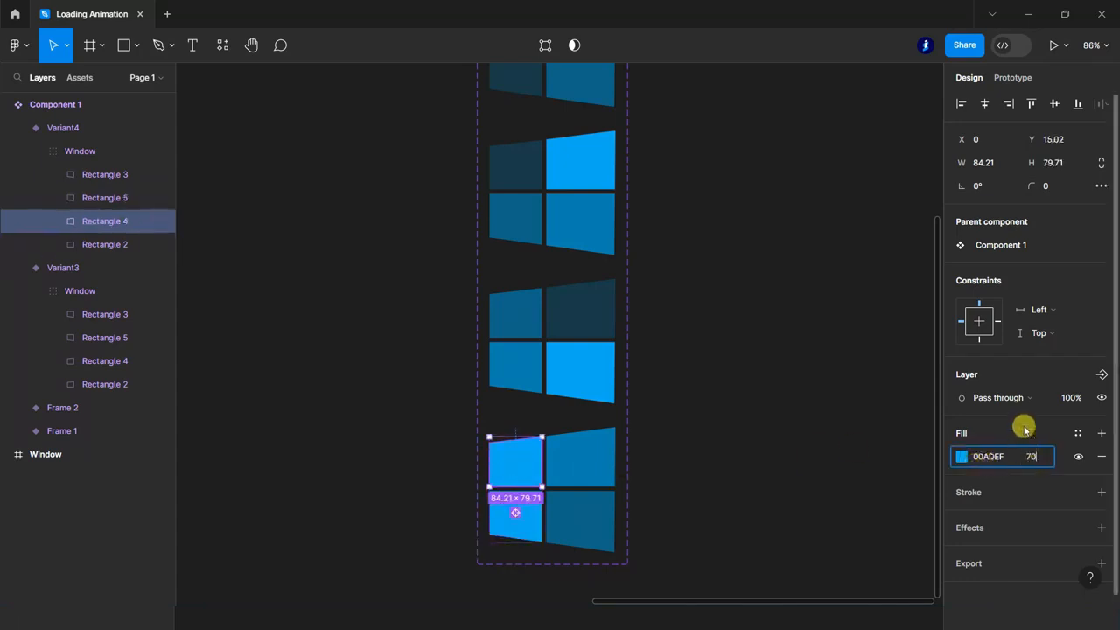
{"action": "key", "text": "Return"}
Set the fourth variant's upper-right pane to 50% fill opacity and its lower-right pane to 20%.
{"action": "left_click", "coordinate": [589, 453]}
{"action": "left_click", "coordinate": [1032, 457]}
{"action": "type", "text": "50"}
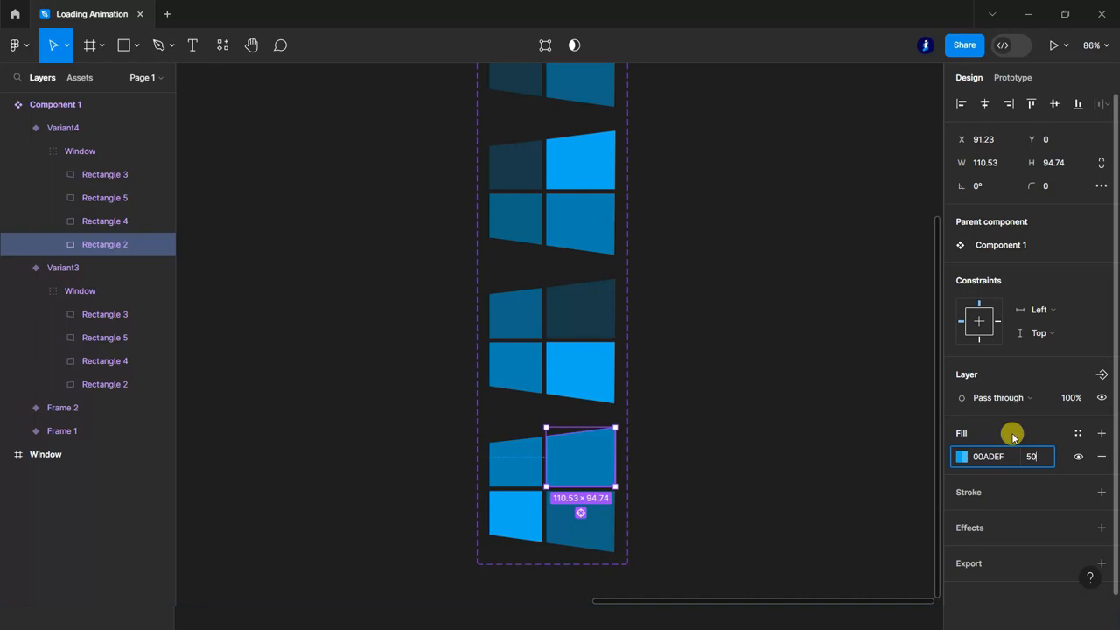
{"action": "key", "text": "Return"}
{"action": "left_click", "coordinate": [580, 518]}
{"action": "left_click", "coordinate": [1034, 458]}
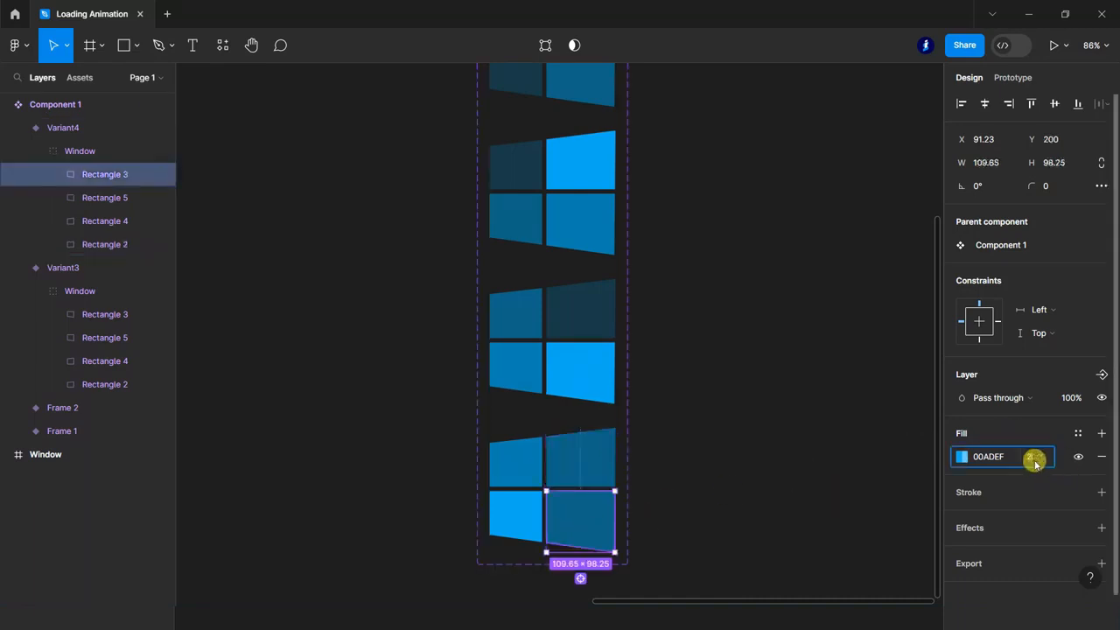
{"action": "type", "text": "20"}
{"action": "key", "text": "Return"}
Collapse the variant layers and add a prototype connection from the Frame 1 variant to Frame 2.
{"action": "scroll", "coordinate": [785, 505], "scroll_direction": "down", "scroll_amount": 2}
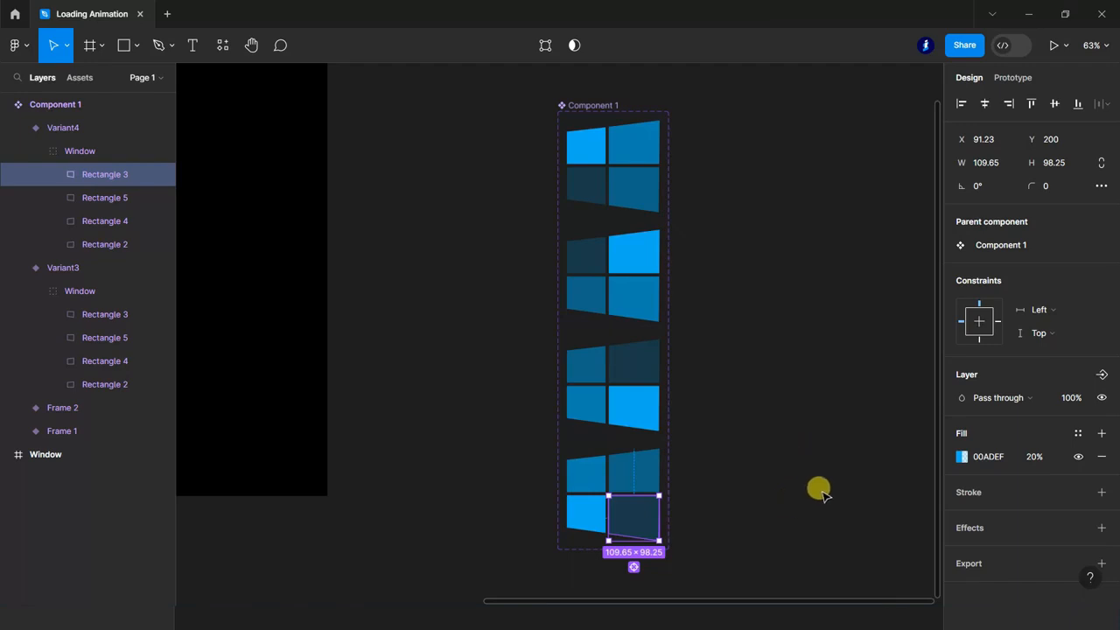
{"action": "left_click", "coordinate": [779, 394]}
{"action": "left_click", "coordinate": [19, 128]}
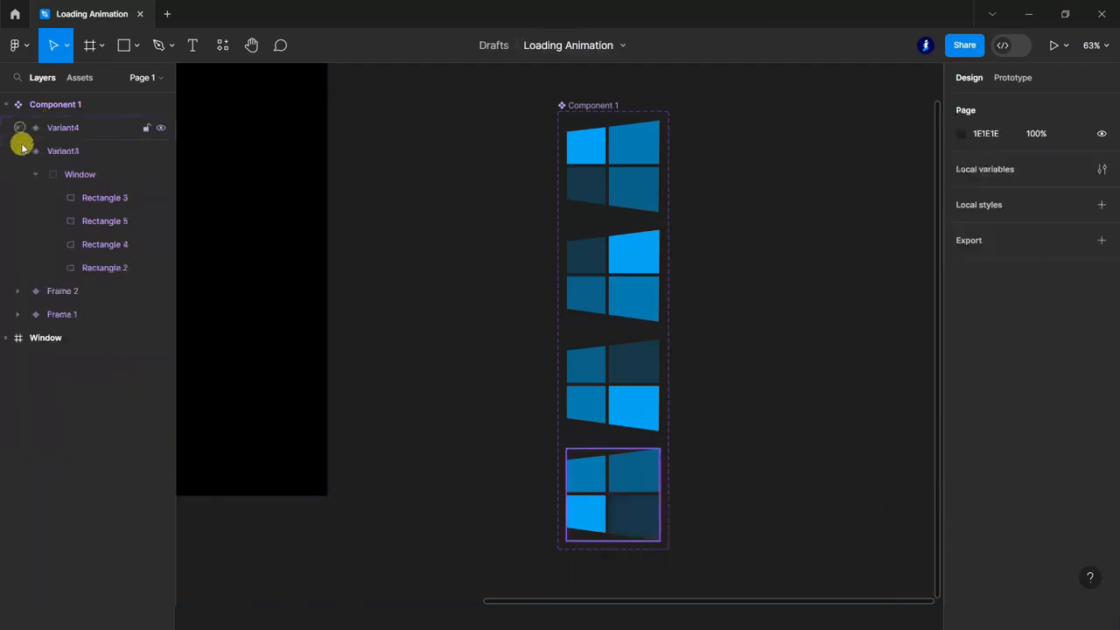
{"action": "left_click", "coordinate": [19, 150]}
{"action": "left_click", "coordinate": [66, 197]}
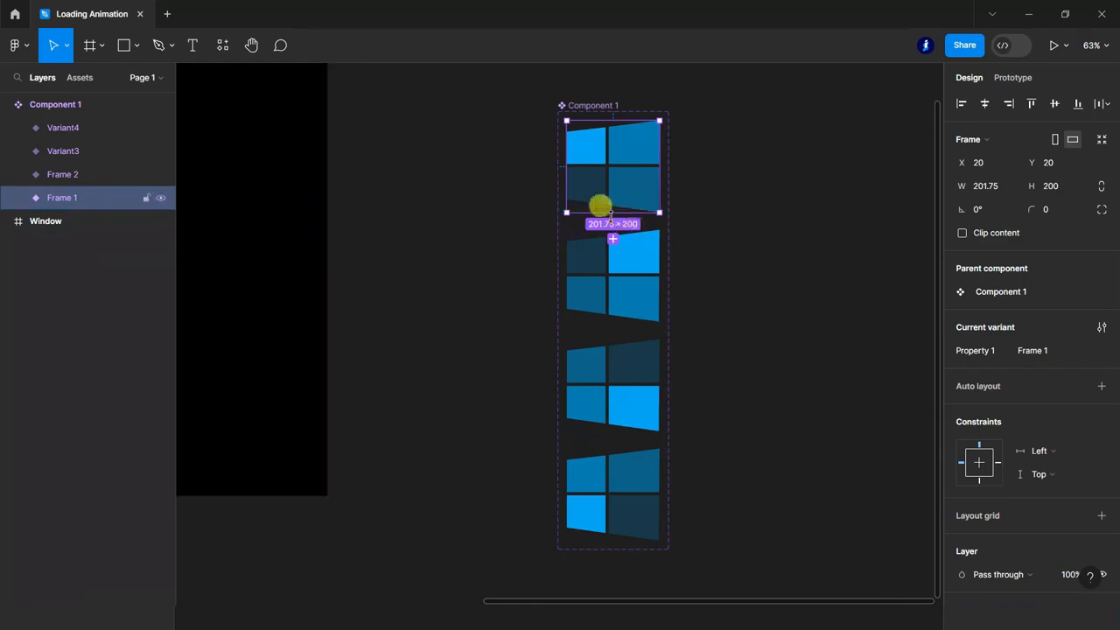
{"action": "left_click", "coordinate": [1012, 77]}
{"action": "left_click_drag", "start_coordinate": [611, 213], "coordinate": [612, 243]}
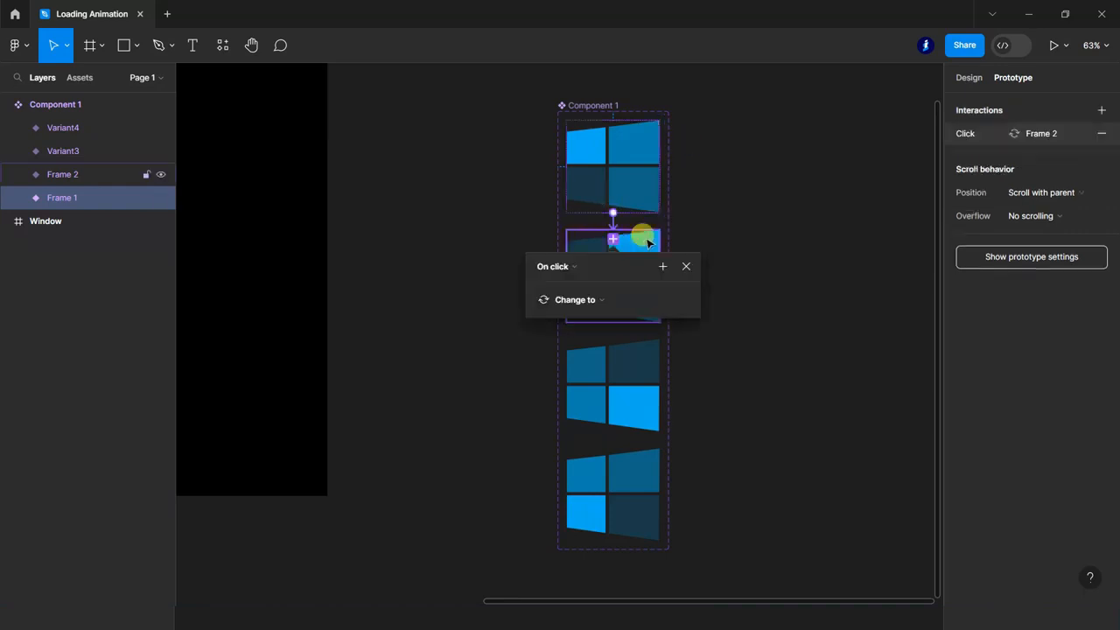
Set the Frame 1 to Frame 2 interaction to After delay 1 ms with a Smart animate, Ease out transition of 150 ms.
{"action": "left_click", "coordinate": [573, 264]}
{"action": "left_click", "coordinate": [562, 449]}
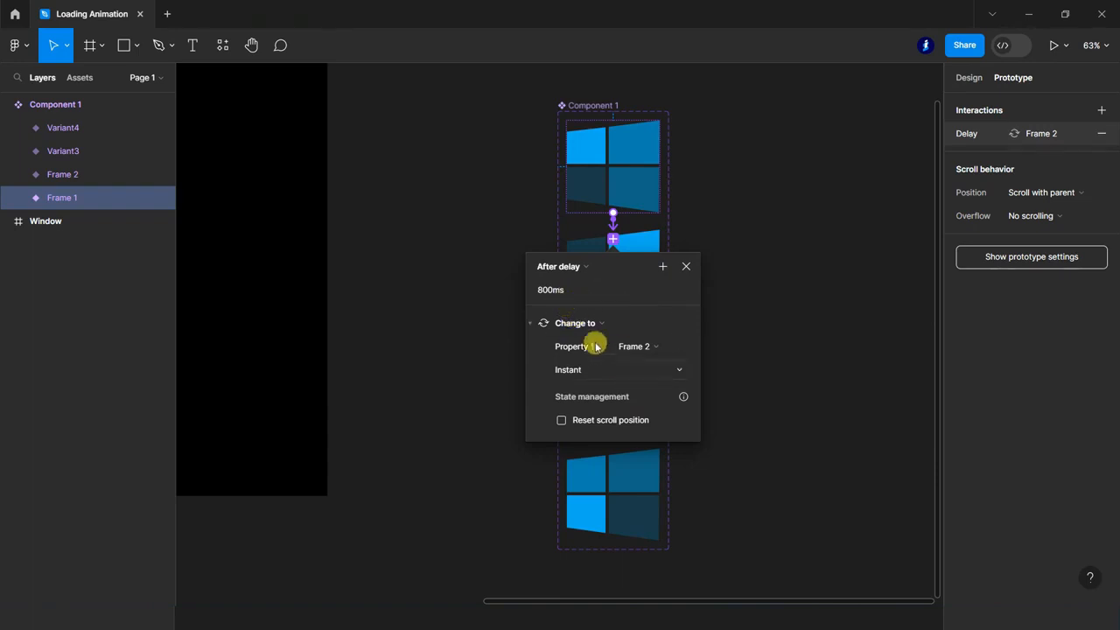
{"action": "type", "text": "1"}
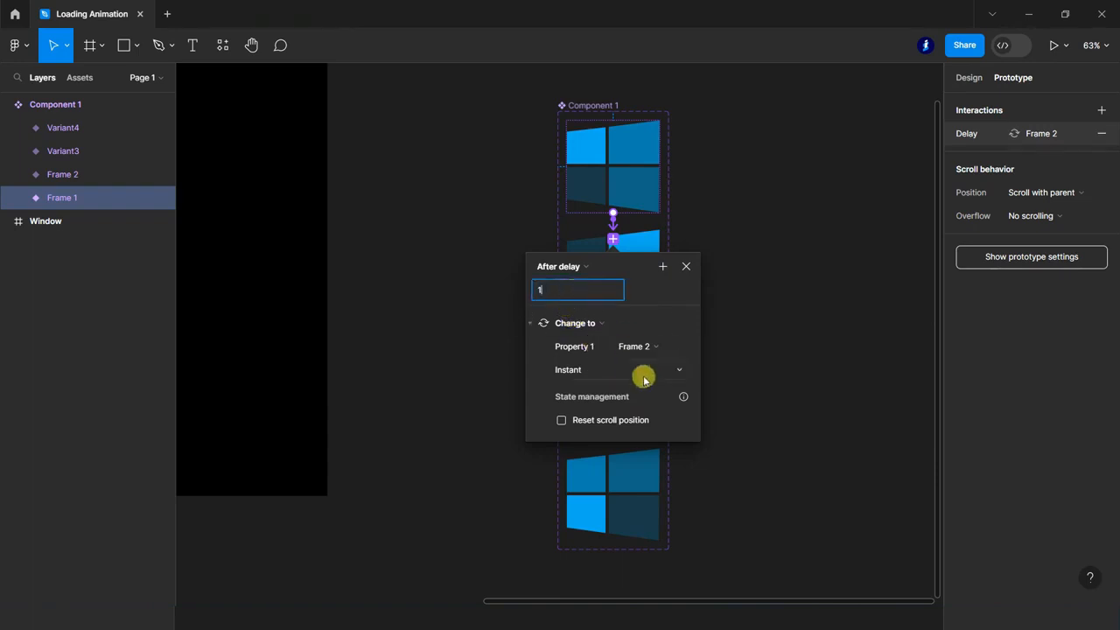
{"action": "left_click", "coordinate": [679, 370]}
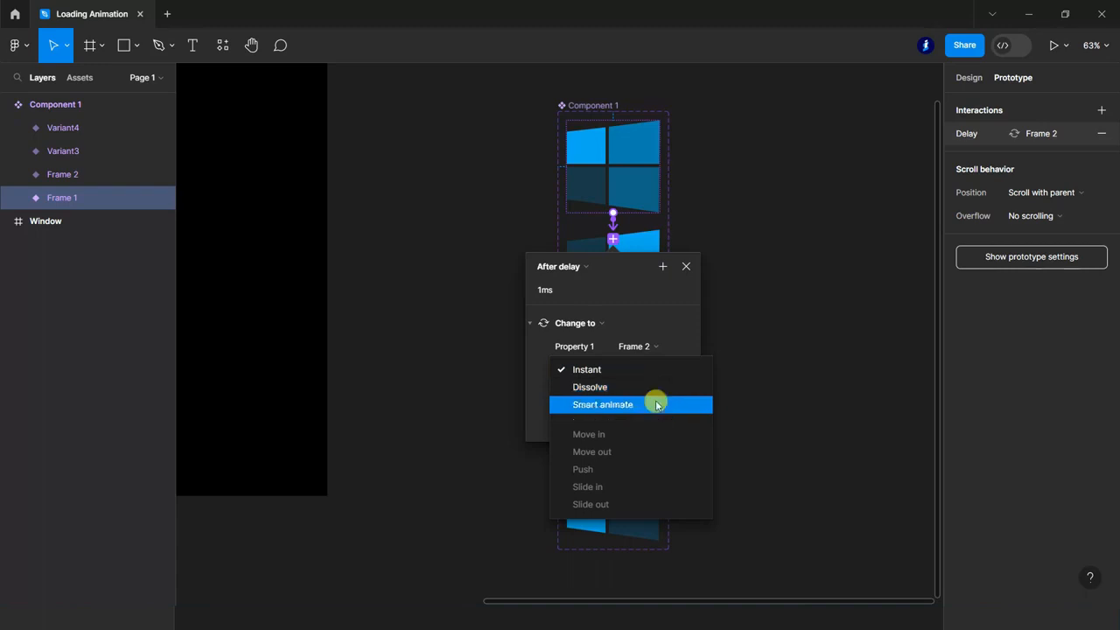
{"action": "left_click", "coordinate": [656, 404]}
{"action": "left_click", "coordinate": [612, 393]}
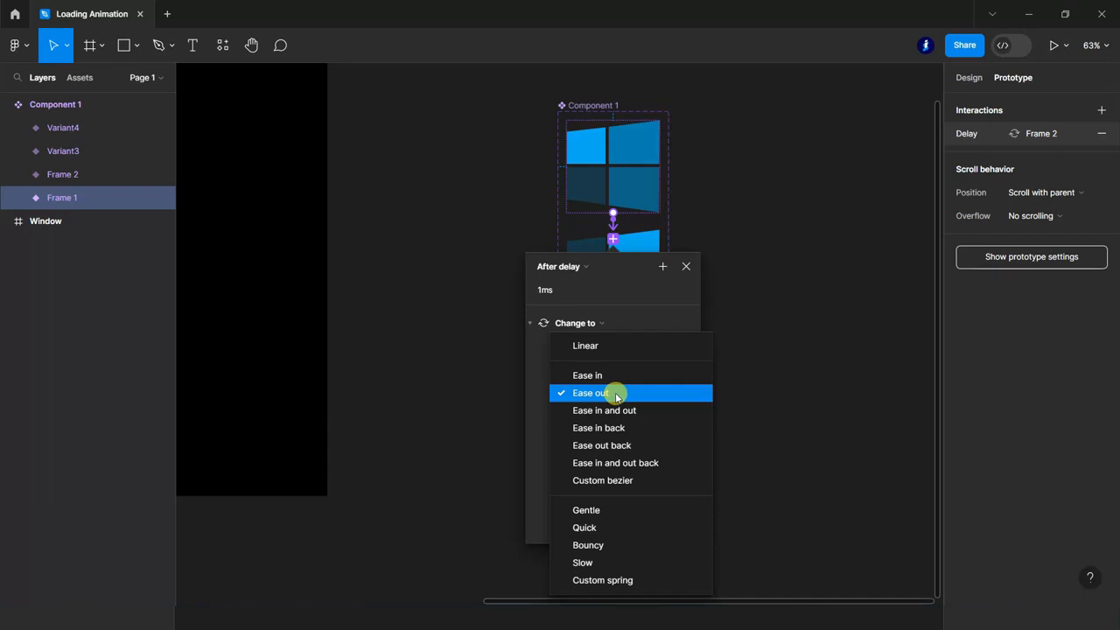
{"action": "left_click", "coordinate": [616, 396]}
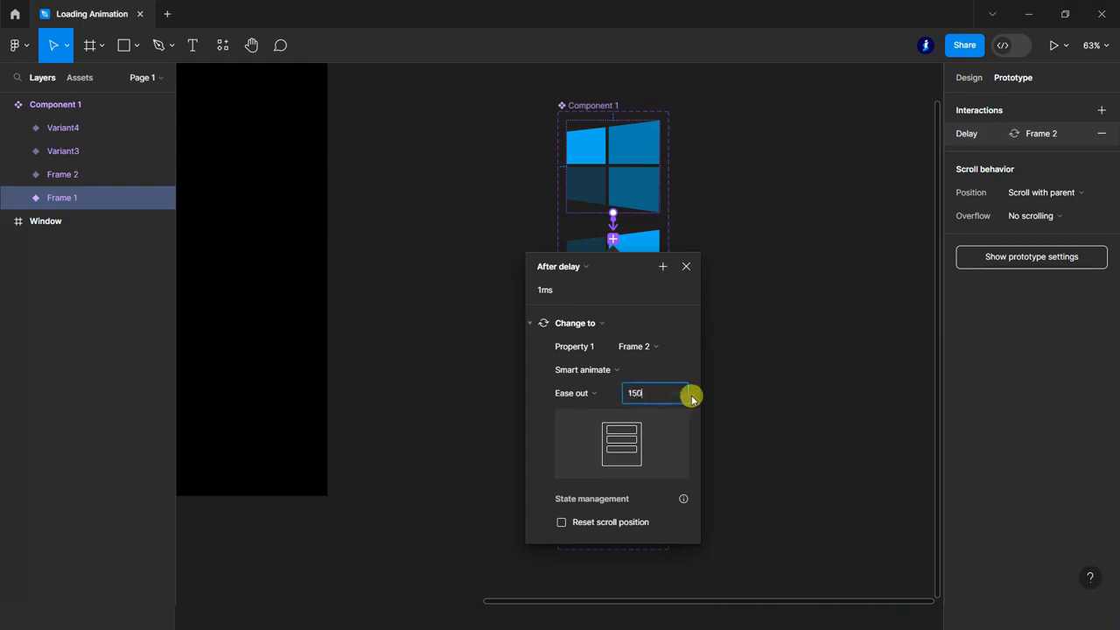
{"action": "left_click", "coordinate": [738, 387]}
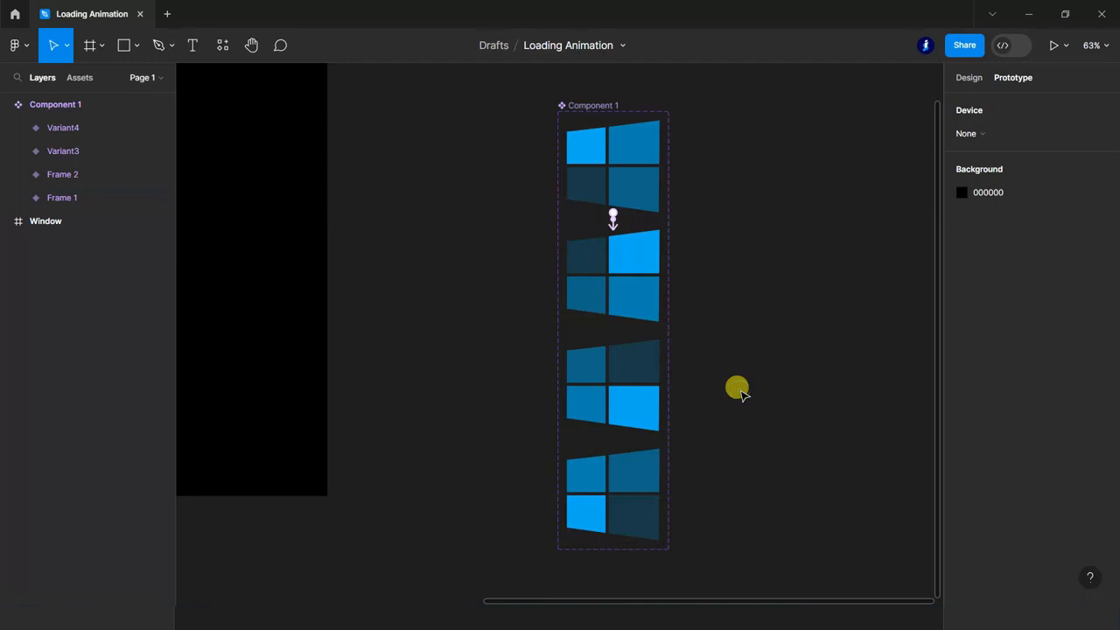
Connect the Frame 2 variant to Variant3 with an After delay trigger of 1 ms.
{"action": "left_click", "coordinate": [615, 317]}
{"action": "left_click_drag", "start_coordinate": [613, 321], "coordinate": [612, 357]}
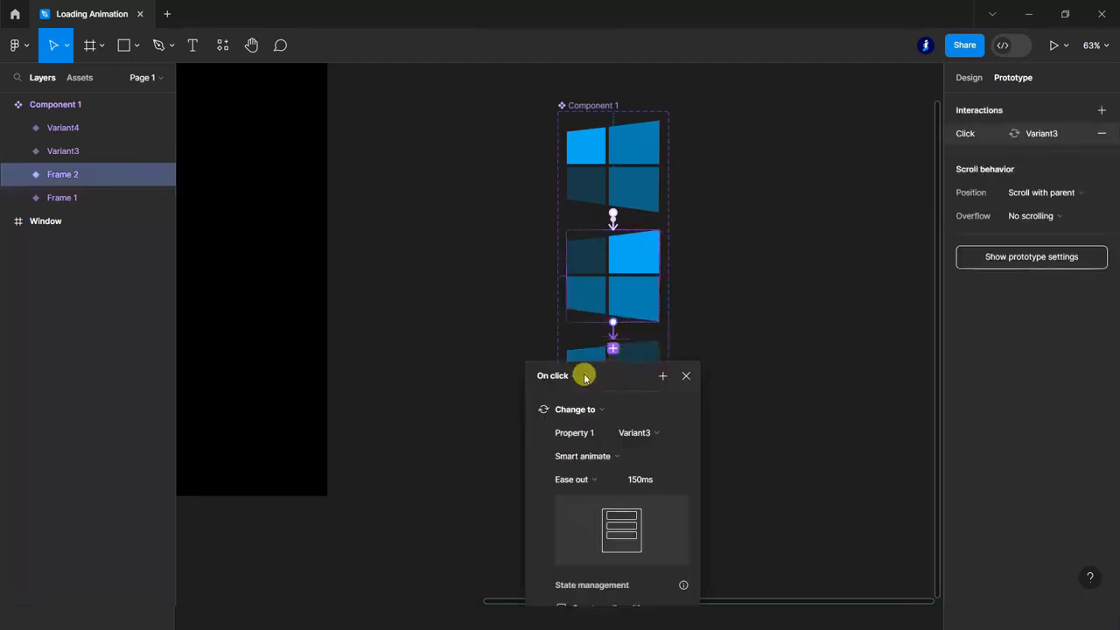
{"action": "left_click", "coordinate": [587, 376]}
{"action": "left_click", "coordinate": [563, 555]}
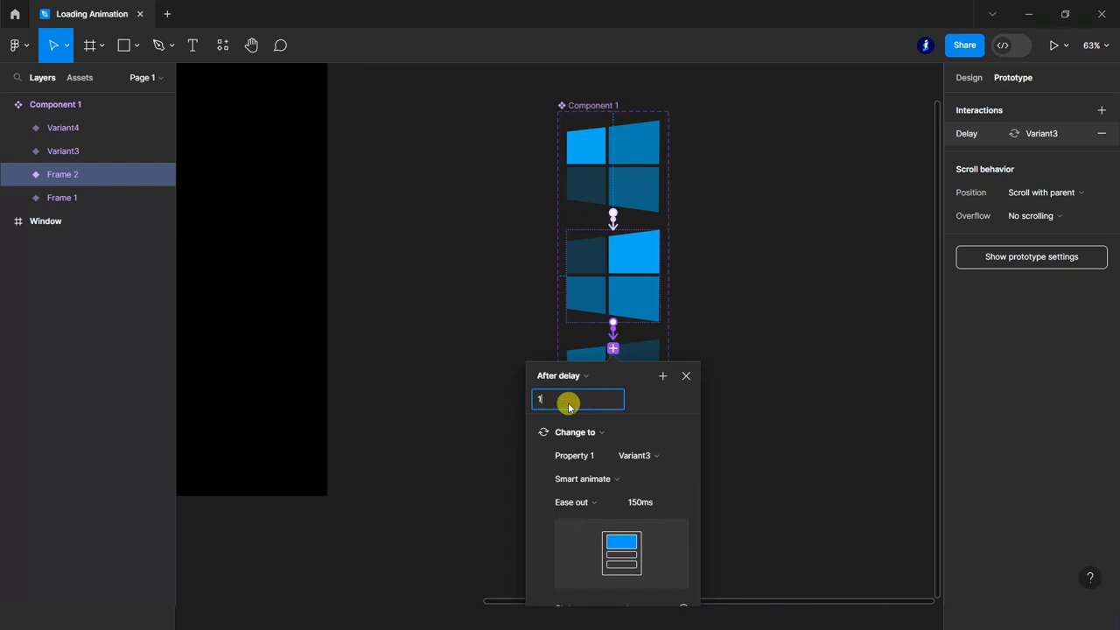
{"action": "left_click", "coordinate": [740, 428]}
Connect Variant3 to Variant4 with an After delay trigger of 1 ms.
{"action": "left_click", "coordinate": [612, 429]}
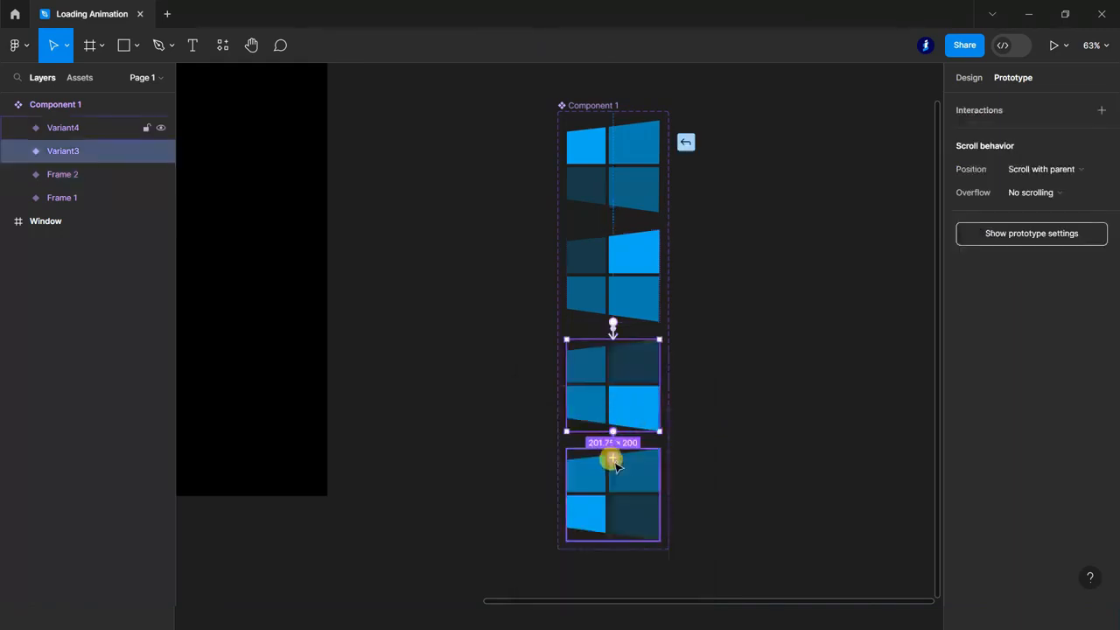
{"action": "left_click_drag", "start_coordinate": [615, 465], "coordinate": [614, 468]}
{"action": "left_click", "coordinate": [571, 482]}
{"action": "left_click", "coordinate": [565, 587]}
{"action": "left_click", "coordinate": [568, 508]}
{"action": "type", "text": "1"}
{"action": "left_click", "coordinate": [758, 457]}
Close the loop by connecting Variant4 back to Frame 1 with an After delay trigger of 1 ms.
{"action": "left_click", "coordinate": [606, 500]}
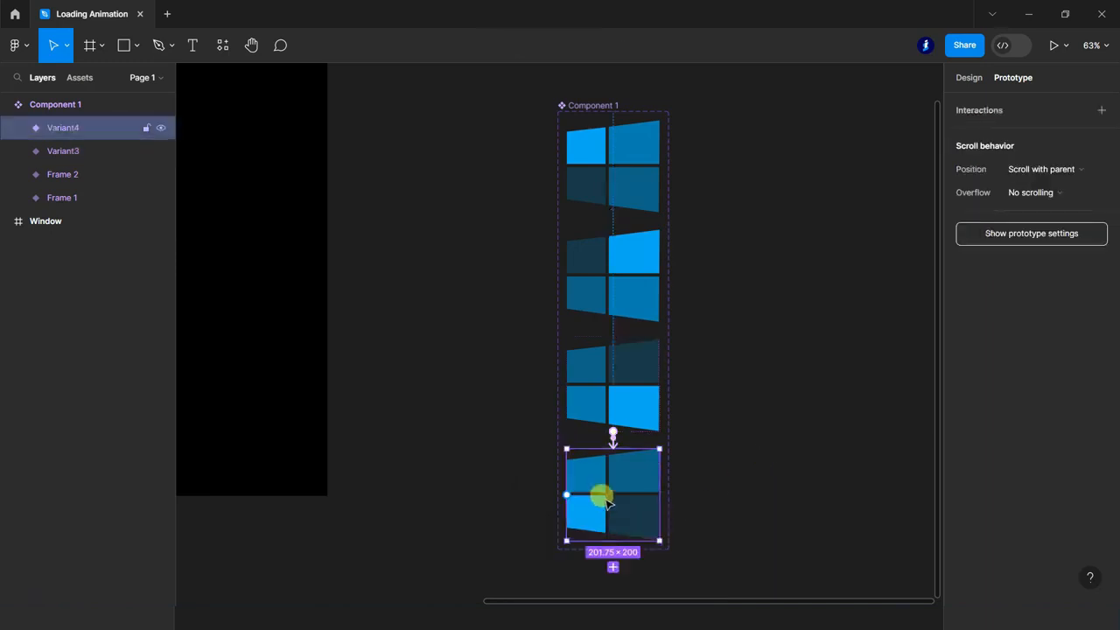
{"action": "left_click_drag", "start_coordinate": [611, 535], "coordinate": [621, 179]}
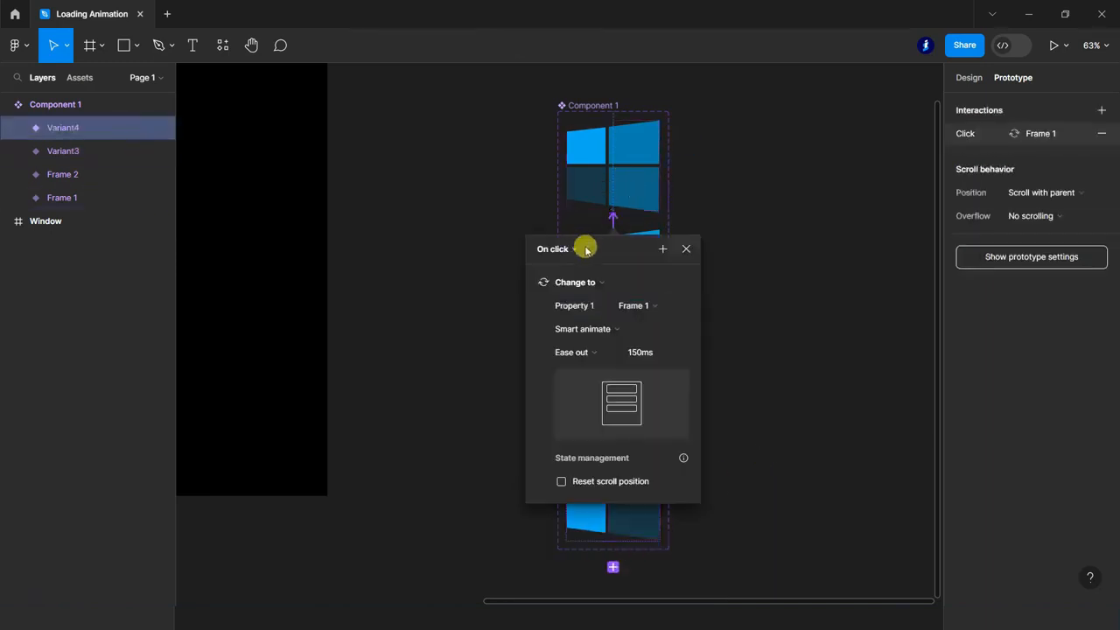
{"action": "left_click", "coordinate": [582, 250]}
{"action": "left_click", "coordinate": [569, 431]}
{"action": "left_click", "coordinate": [569, 273]}
{"action": "type", "text": "1"}
{"action": "left_click", "coordinate": [793, 281]}
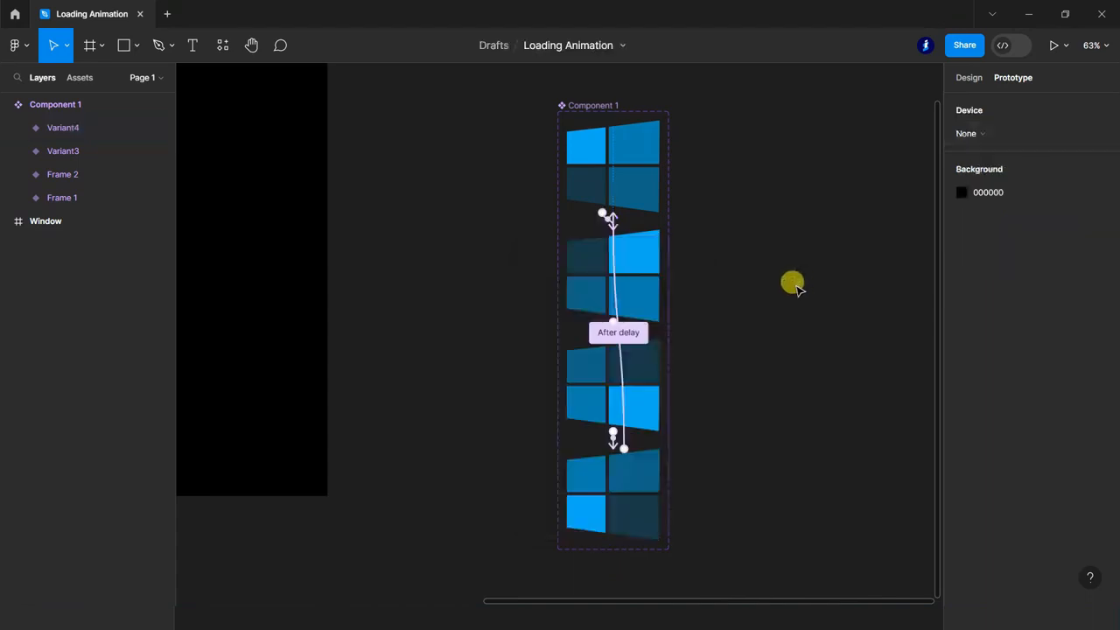
Place an instance of Component 1 near the middle of the Window frame and preview the prototype.
{"action": "left_click", "coordinate": [8, 103]}
{"action": "scroll", "coordinate": [829, 339], "scroll_direction": "down", "scroll_amount": 3}
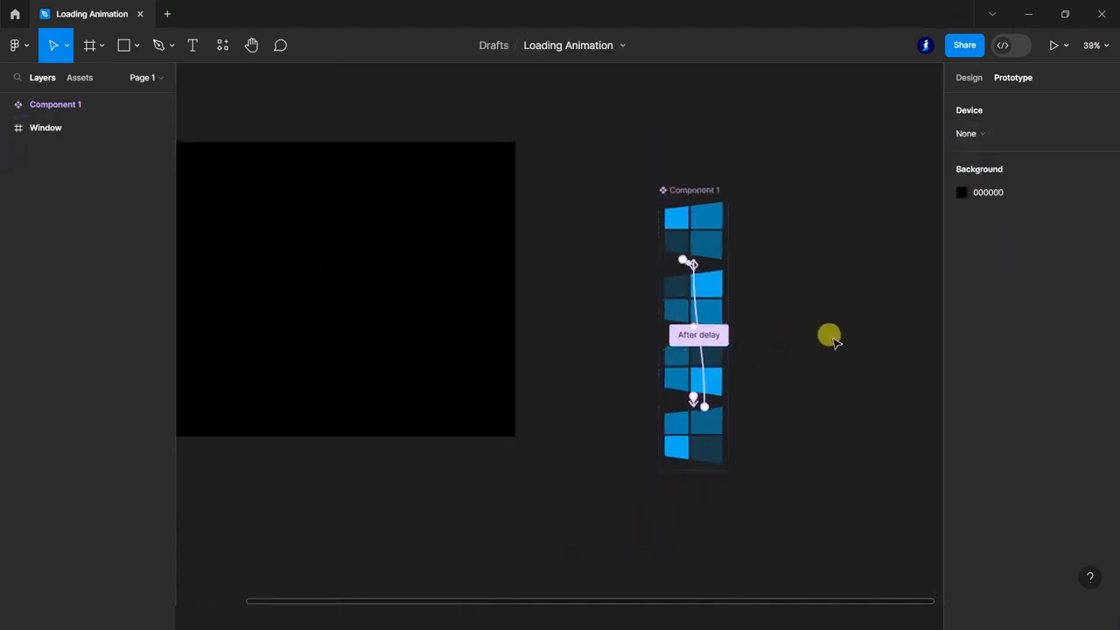
{"action": "scroll", "coordinate": [830, 339], "scroll_direction": "down", "scroll_amount": 2}
{"action": "left_click", "coordinate": [80, 77]}
{"action": "left_click_drag", "start_coordinate": [49, 215], "coordinate": [449, 291]}
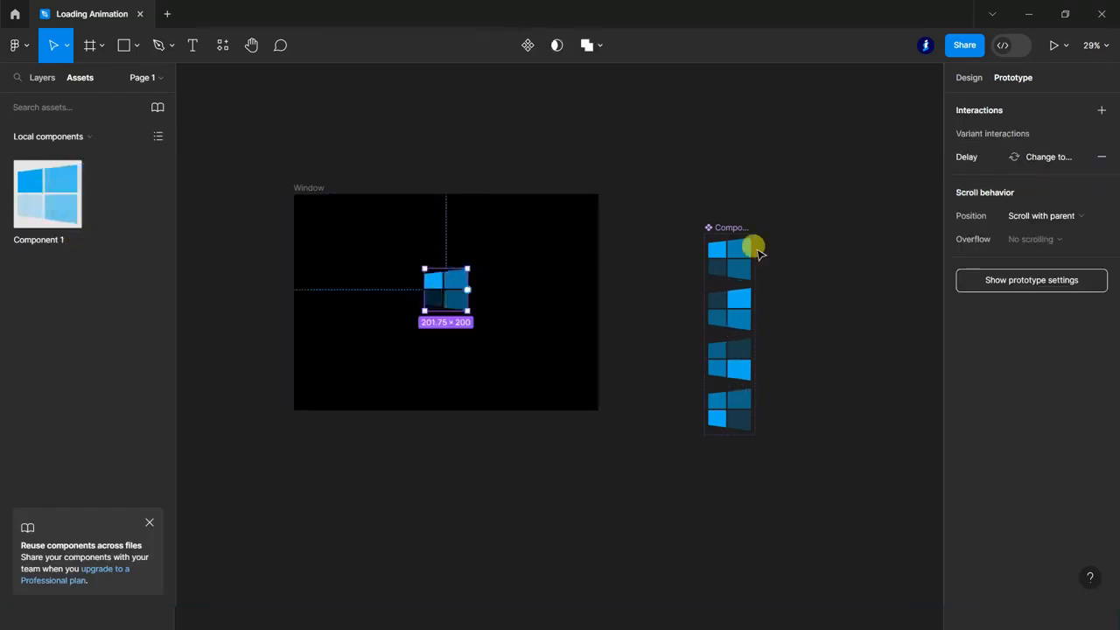
{"action": "left_click", "coordinate": [1054, 44]}
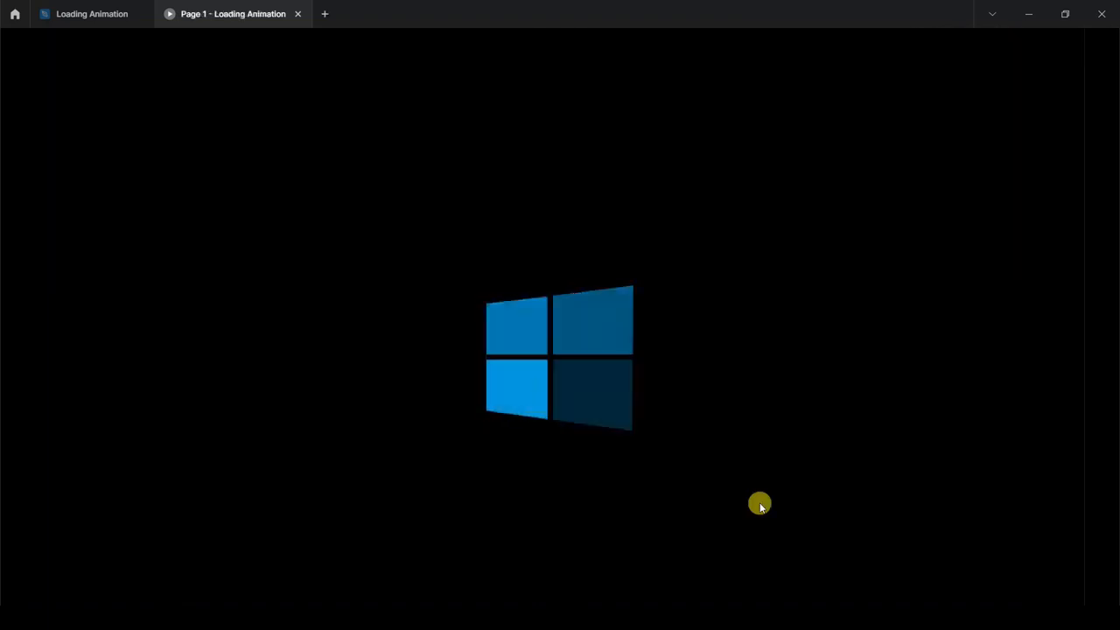
Back in the Loading Animation design file, create a 10 × 10 circle with an FFFFFF fill on the empty canvas below the Window frame.
{"action": "left_click", "coordinate": [92, 14]}
{"action": "key", "text": "o"}
{"action": "left_click_drag", "start_coordinate": [469, 135], "coordinate": [496, 180]}
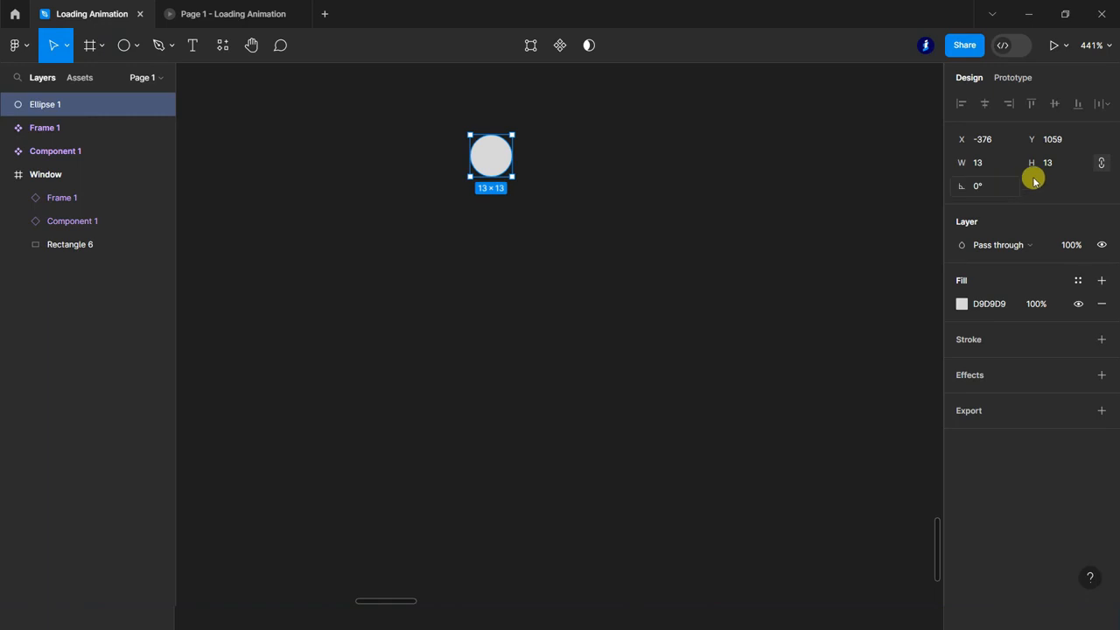
{"action": "left_click", "coordinate": [1058, 165]}
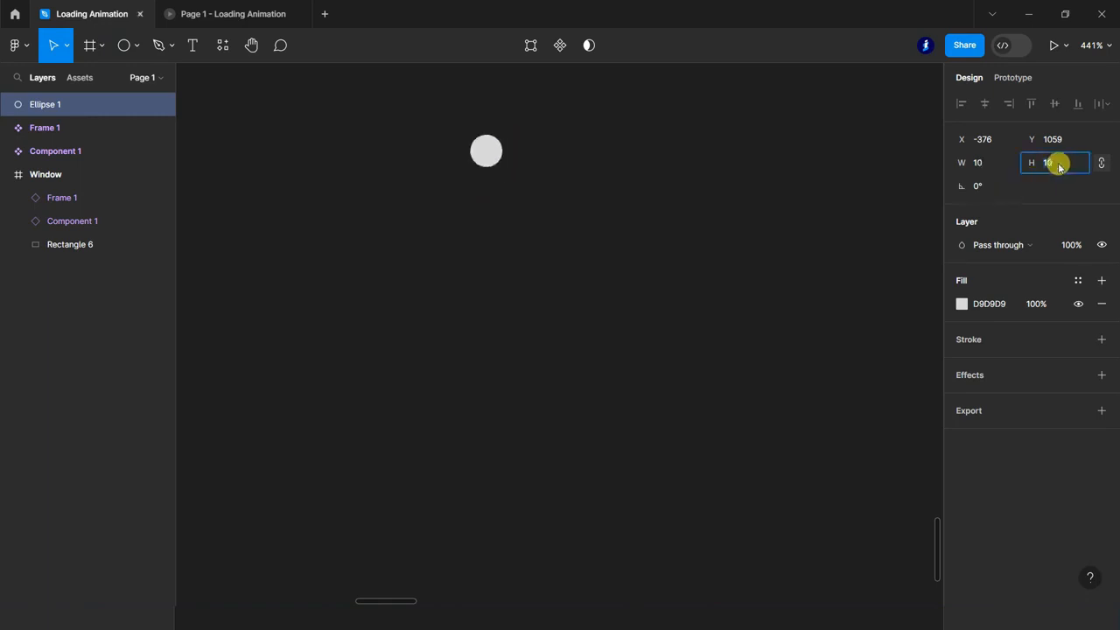
{"action": "left_click", "coordinate": [991, 308]}
{"action": "type", "text": "ffffff"}
{"action": "key", "text": "Return"}
Copy the circle straight below with a 40 gap, then duplicate the pair and rotate the copy to -90° to form a cross.
{"action": "left_click_drag", "start_coordinate": [486, 156], "coordinate": [487, 315]}
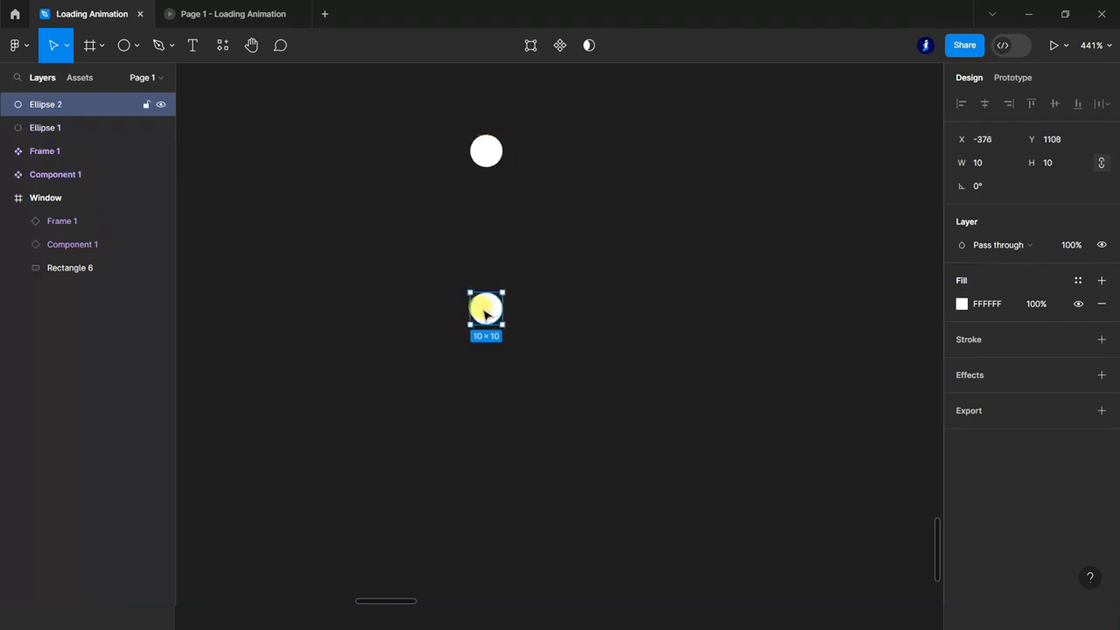
{"action": "left_click", "coordinate": [43, 128], "text": "shift"}
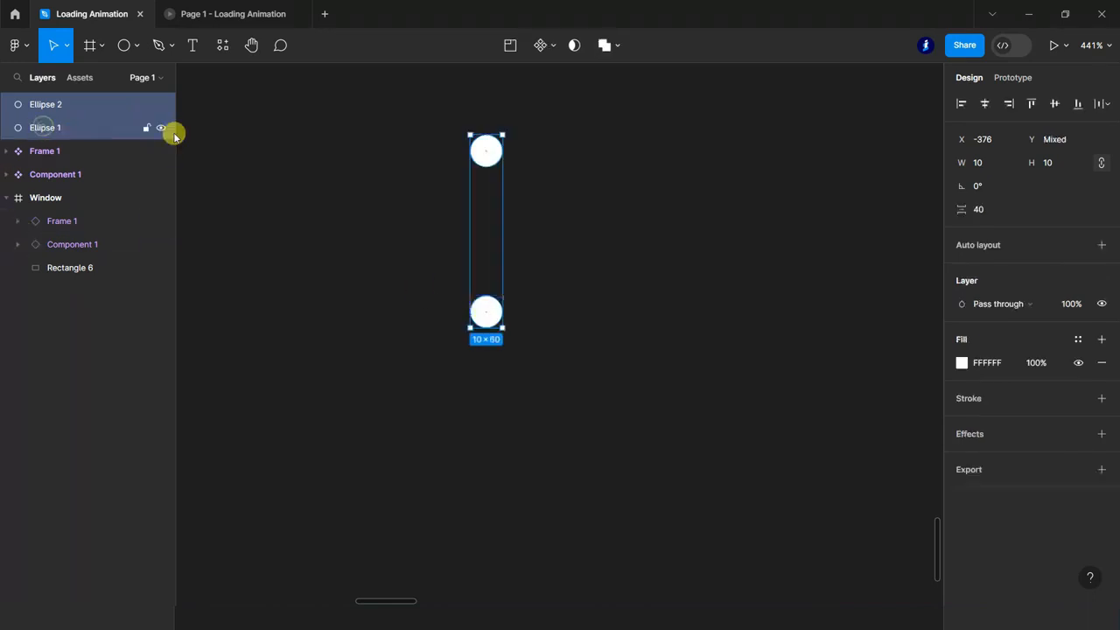
{"action": "key", "text": "ctrl+d"}
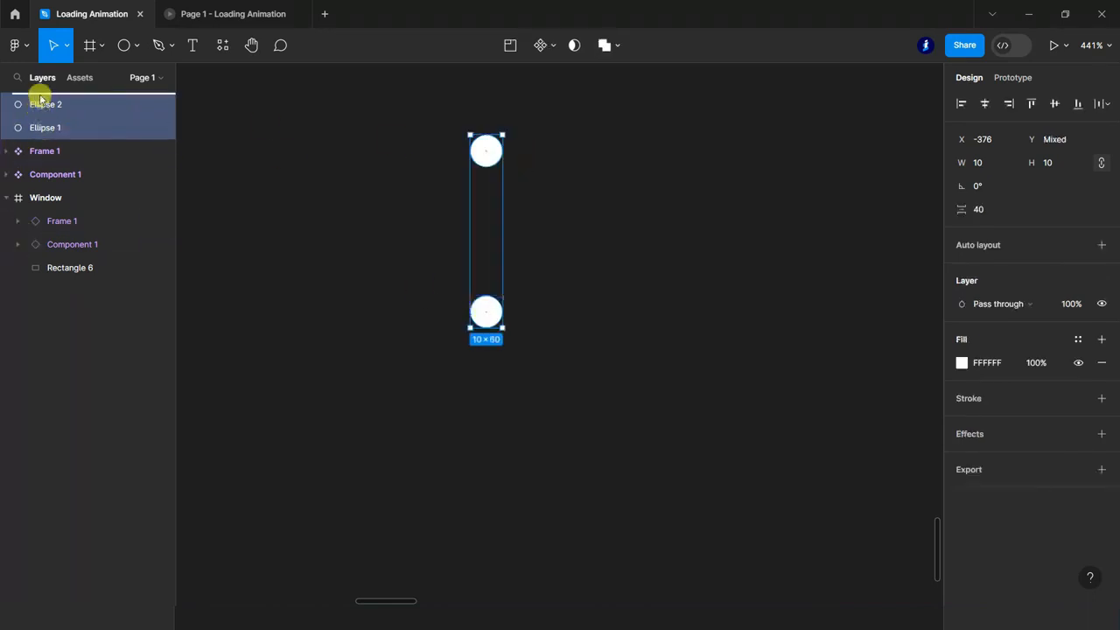
{"action": "left_click_drag", "start_coordinate": [520, 135], "coordinate": [574, 256]}
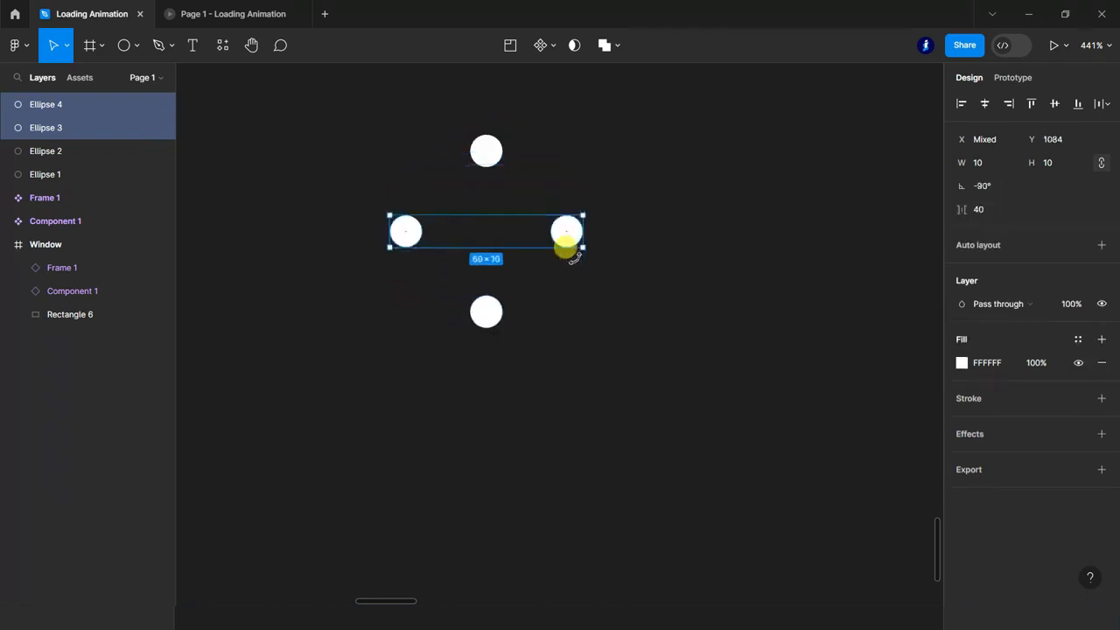
Duplicate all four circles and rotate the copies so that eight dots form an evenly spaced ring.
{"action": "left_click", "coordinate": [44, 150], "text": "shift"}
{"action": "left_click", "coordinate": [44, 174], "text": "shift"}
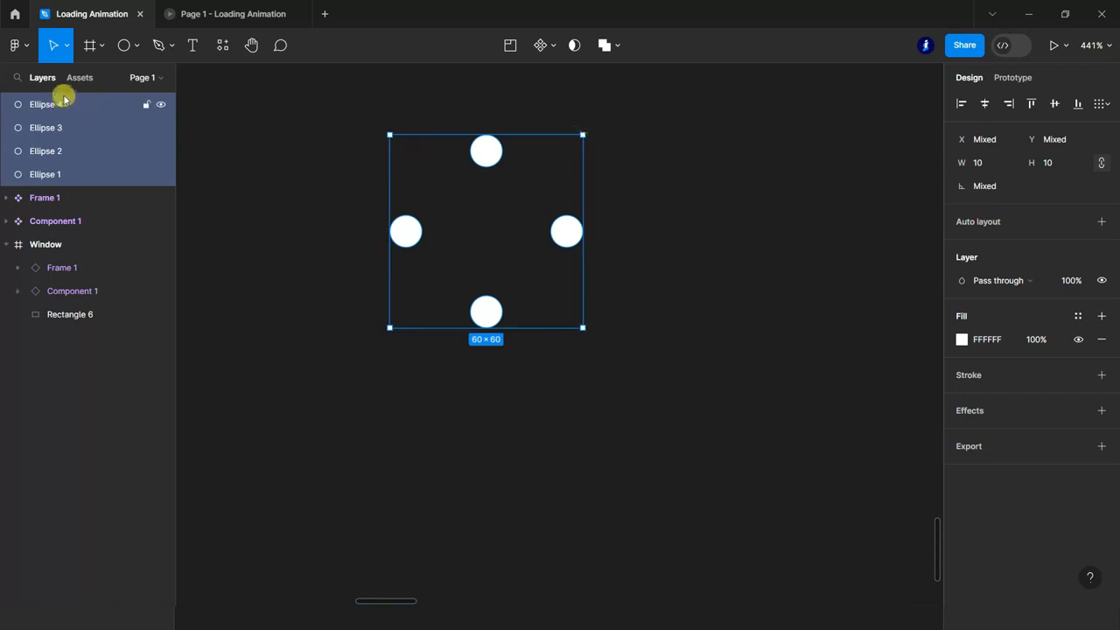
{"action": "key", "text": "ctrl+d"}
{"action": "left_click_drag", "start_coordinate": [592, 128], "coordinate": [618, 220]}
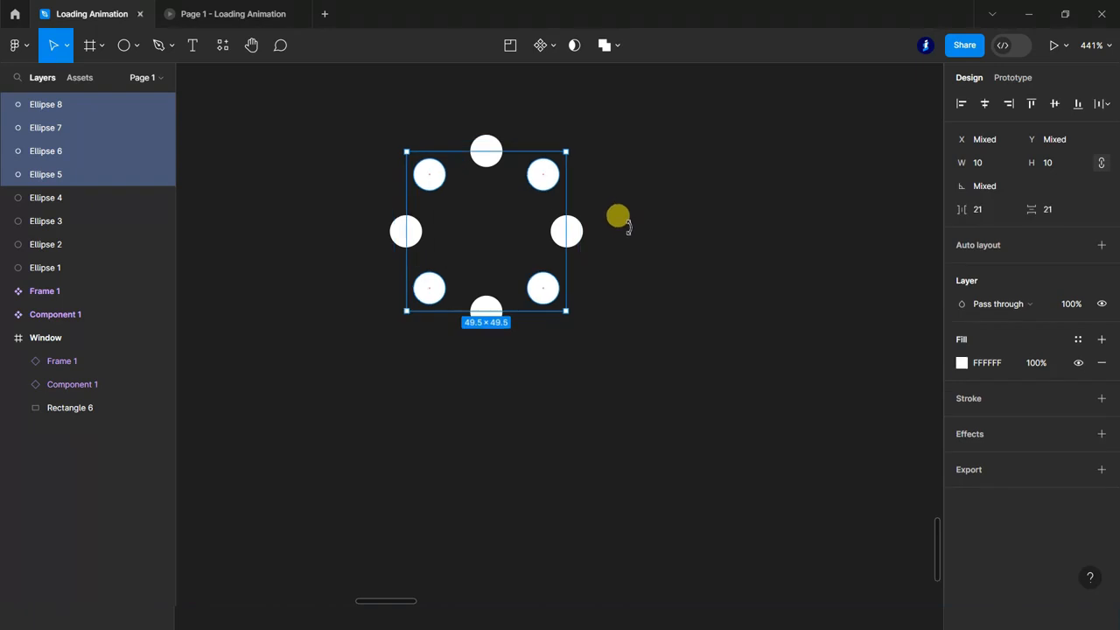
{"action": "left_click", "coordinate": [648, 350]}
Group the eight ellipses, Ellipse 1 through Ellipse 8, into one object.
{"action": "scroll", "coordinate": [643, 337], "scroll_direction": "down", "scroll_amount": 5}
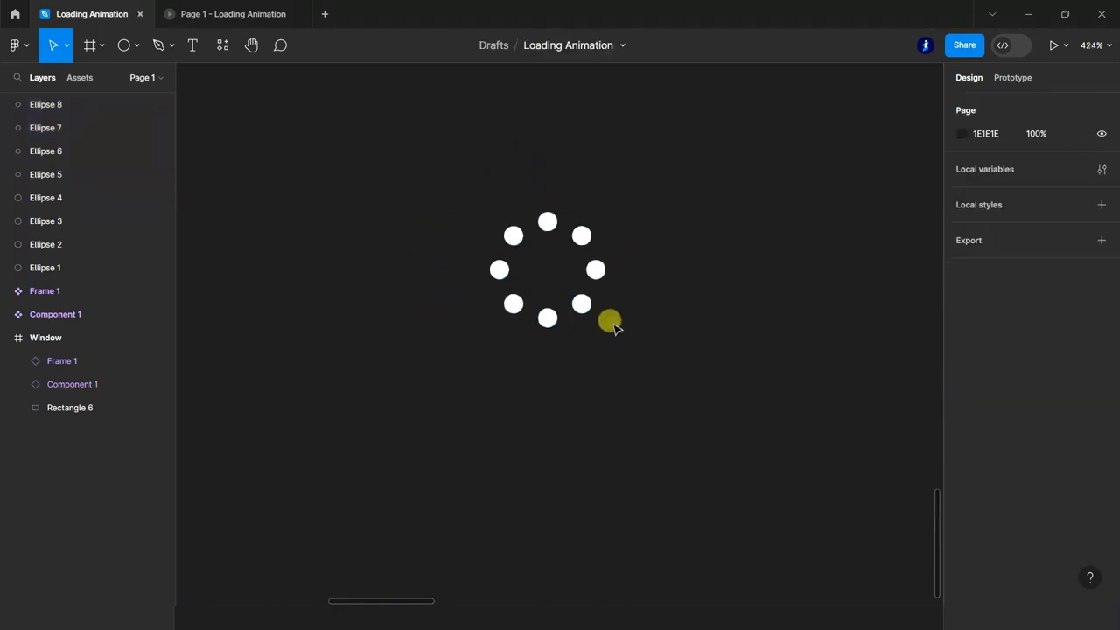
{"action": "left_click", "coordinate": [40, 265]}
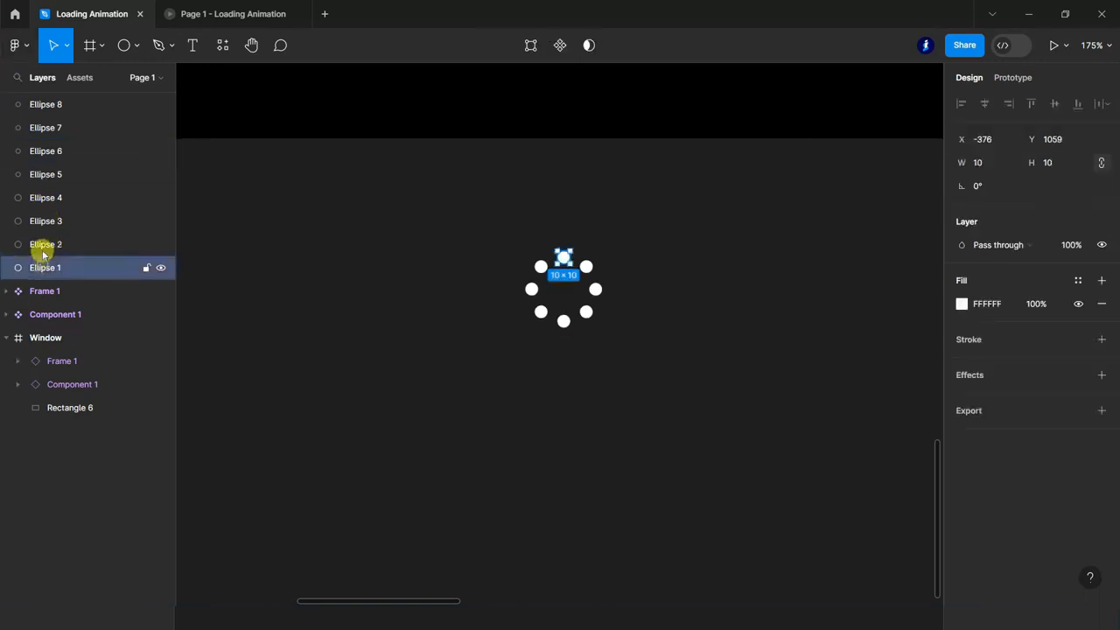
{"action": "left_click", "coordinate": [40, 222], "text": "shift"}
{"action": "left_click", "coordinate": [39, 200], "text": "shift"}
{"action": "left_click", "coordinate": [40, 175], "text": "shift"}
{"action": "left_click", "coordinate": [40, 152], "text": "shift"}
{"action": "left_click", "coordinate": [39, 128], "text": "shift"}
{"action": "left_click", "coordinate": [40, 106], "text": "shift"}
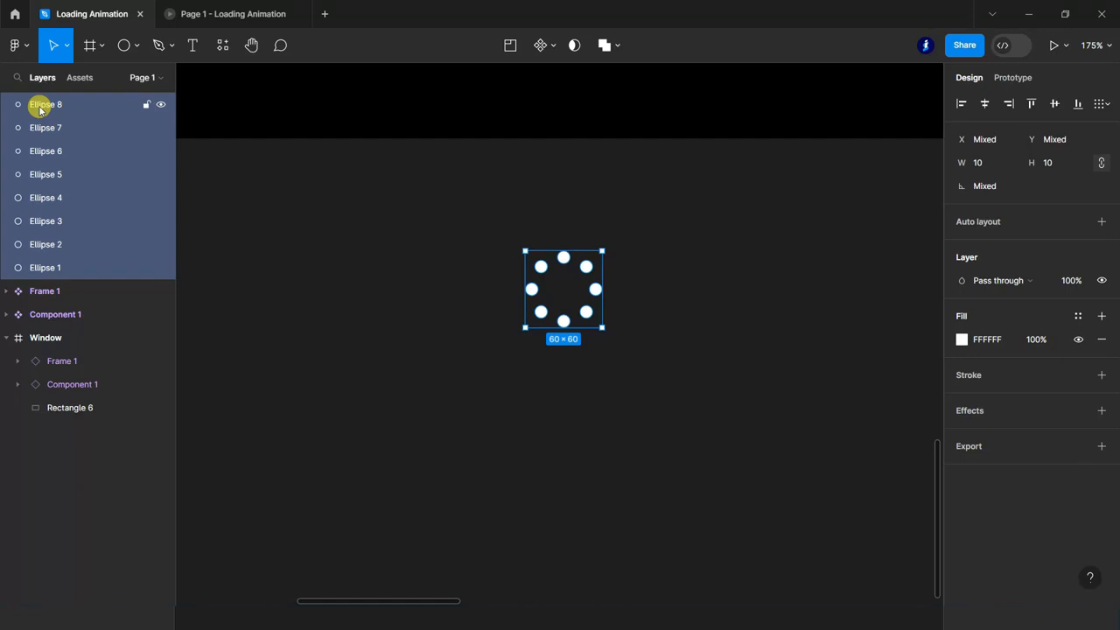
{"action": "key", "text": "ctrl+g"}
Move the dot ring into the Window frame below the update text and centre it horizontally.
{"action": "scroll", "coordinate": [400, 290], "scroll_direction": "down", "scroll_amount": 4}
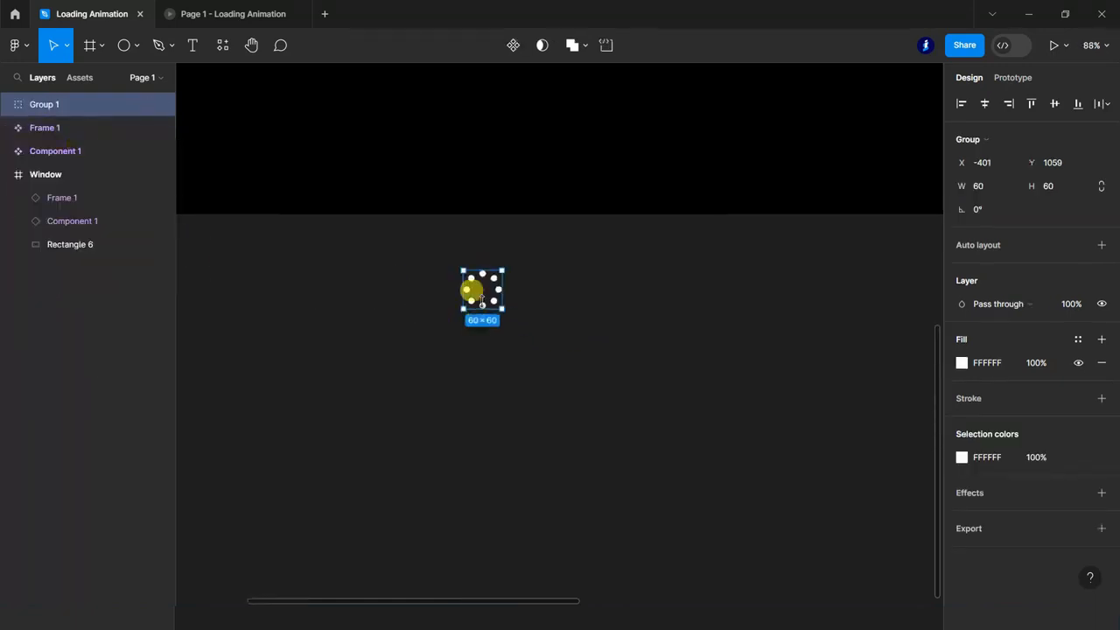
{"action": "left_click_drag", "start_coordinate": [481, 288], "coordinate": [477, 124]}
{"action": "scroll", "coordinate": [475, 327], "scroll_direction": "down", "scroll_amount": 4}
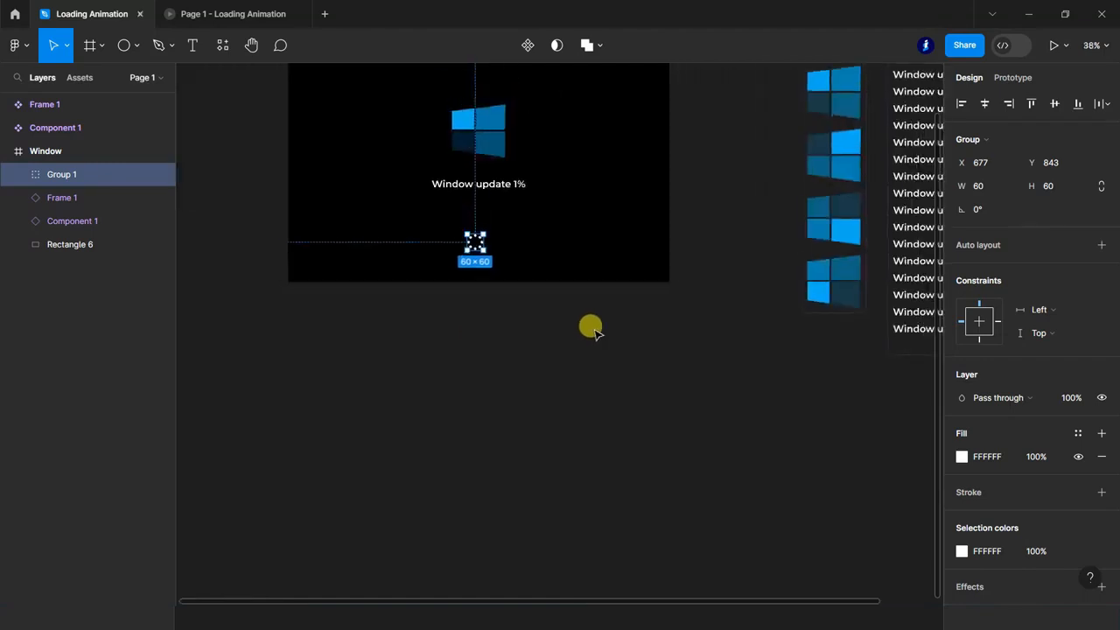
{"action": "left_click", "coordinate": [984, 103]}
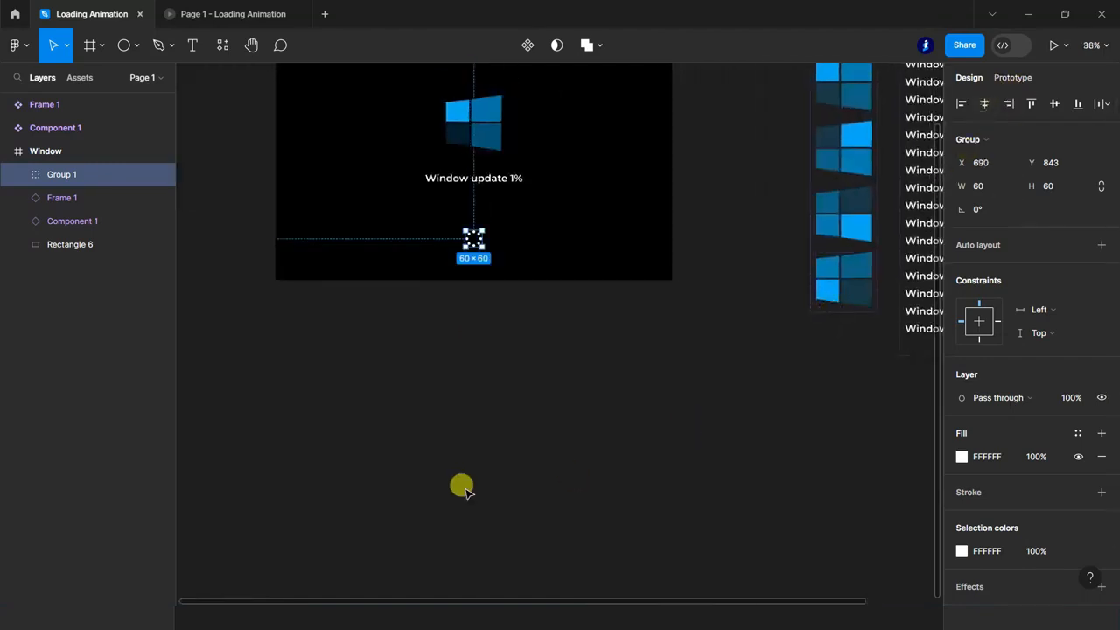
{"action": "left_click", "coordinate": [463, 490]}
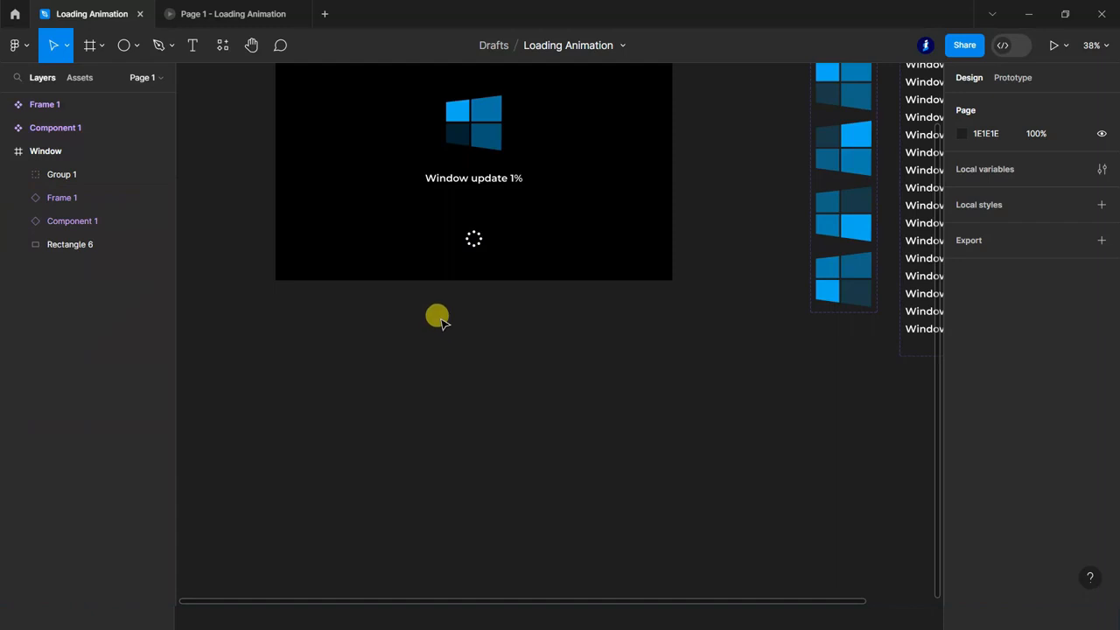
Move the dot ring group out of the Window frame onto the empty canvas beside Component 1.
{"action": "scroll", "coordinate": [374, 360], "scroll_direction": "down", "scroll_amount": 2}
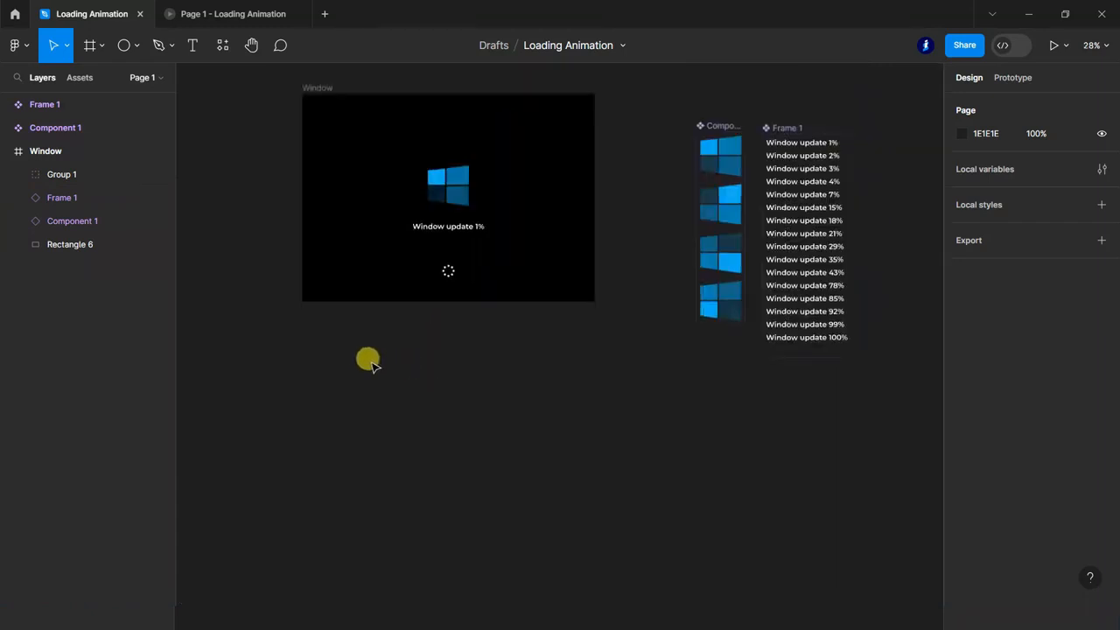
{"action": "left_click", "coordinate": [38, 174]}
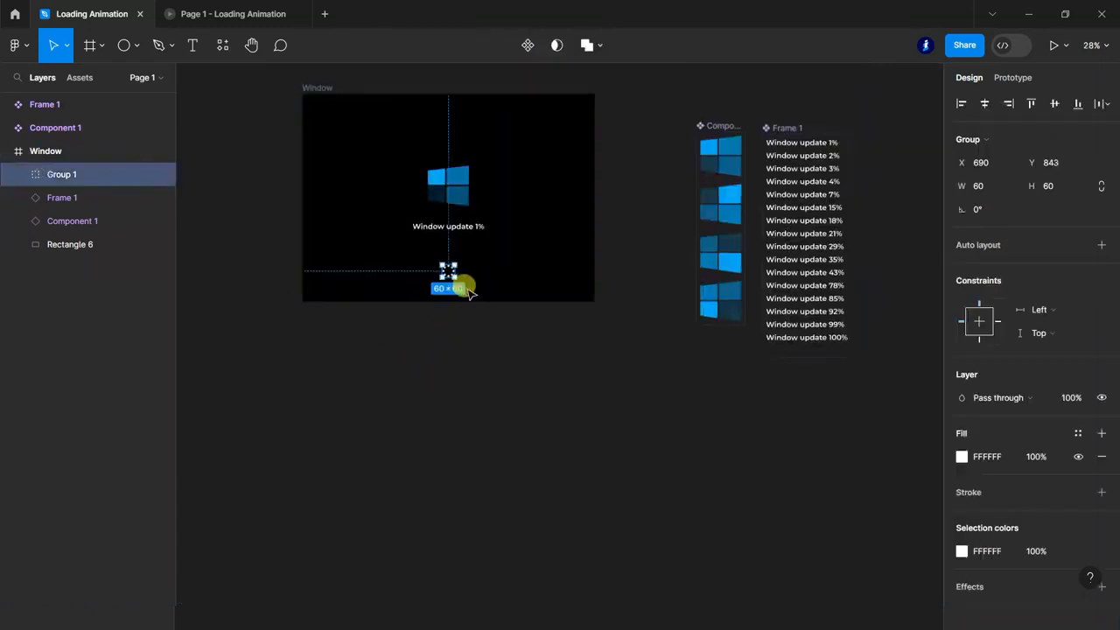
{"action": "left_click_drag", "start_coordinate": [446, 266], "coordinate": [645, 143]}
{"action": "left_click", "coordinate": [637, 430]}
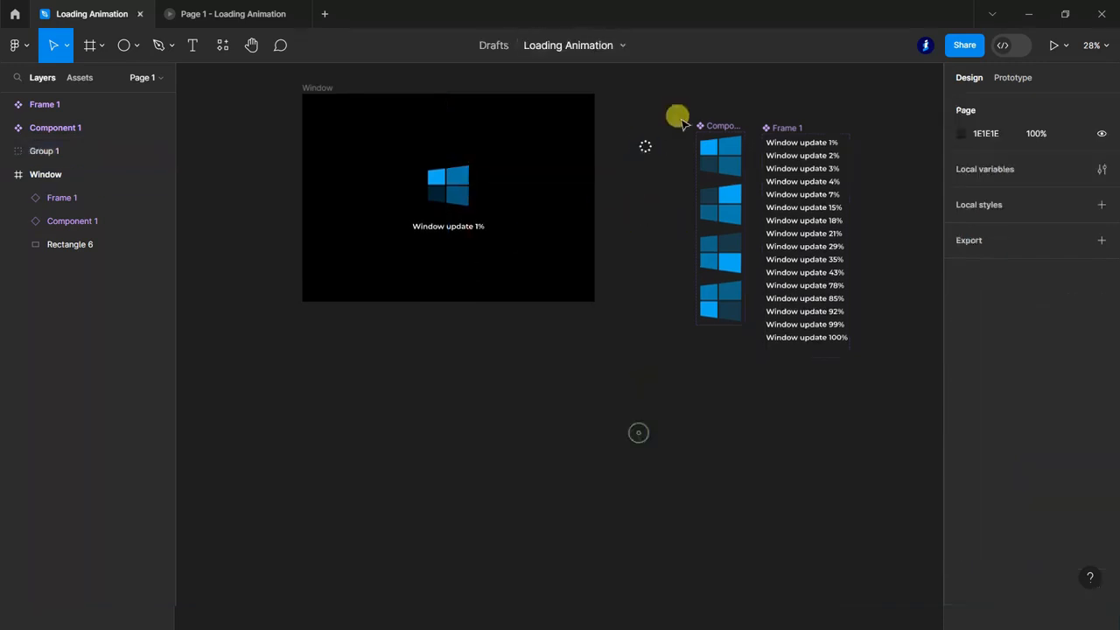
{"action": "scroll", "coordinate": [673, 149], "scroll_direction": "up", "scroll_amount": 5}
{"action": "scroll", "coordinate": [662, 161], "scroll_direction": "up", "scroll_amount": 6}
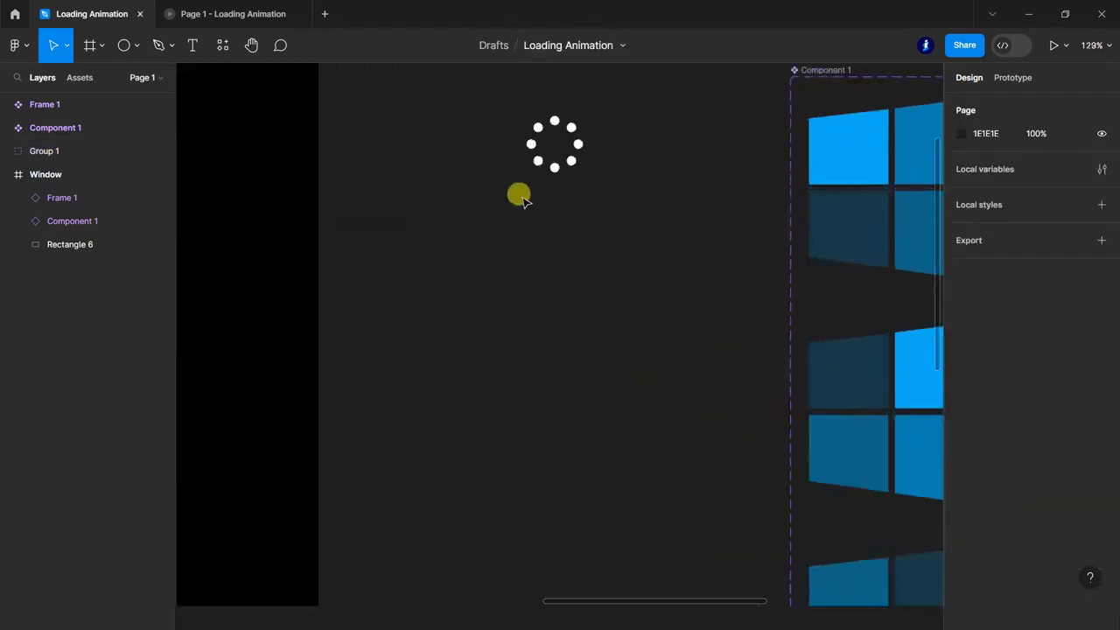
{"action": "scroll", "coordinate": [597, 253], "scroll_direction": "up", "scroll_amount": 1}
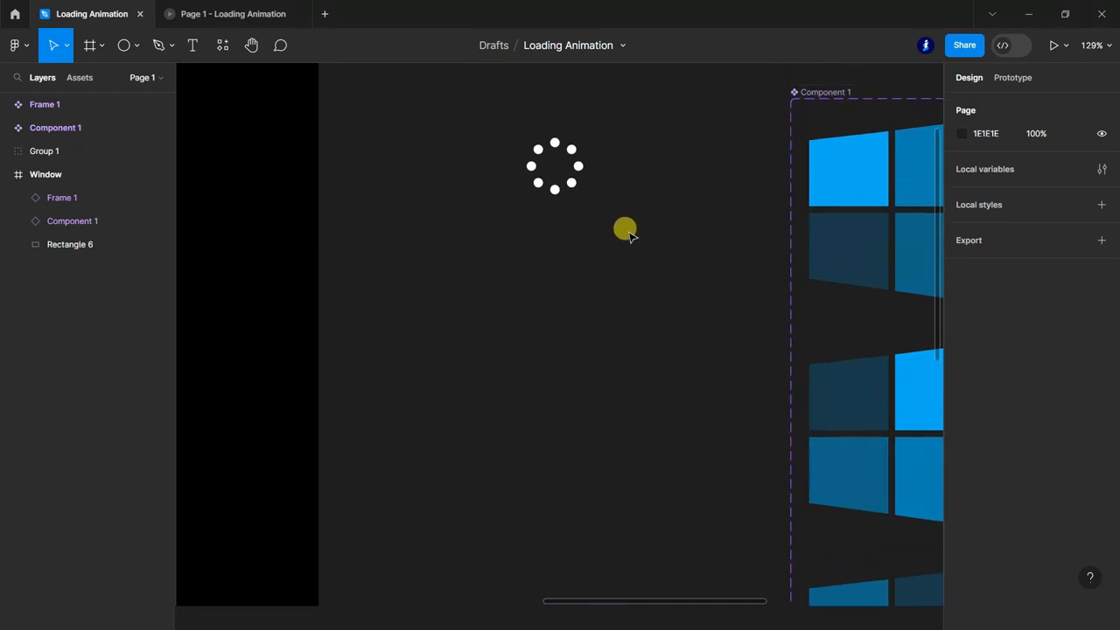
Move the dot ring group slightly up on the canvas to Y 148 and wrap it in a frame.
{"action": "left_click", "coordinate": [8, 175]}
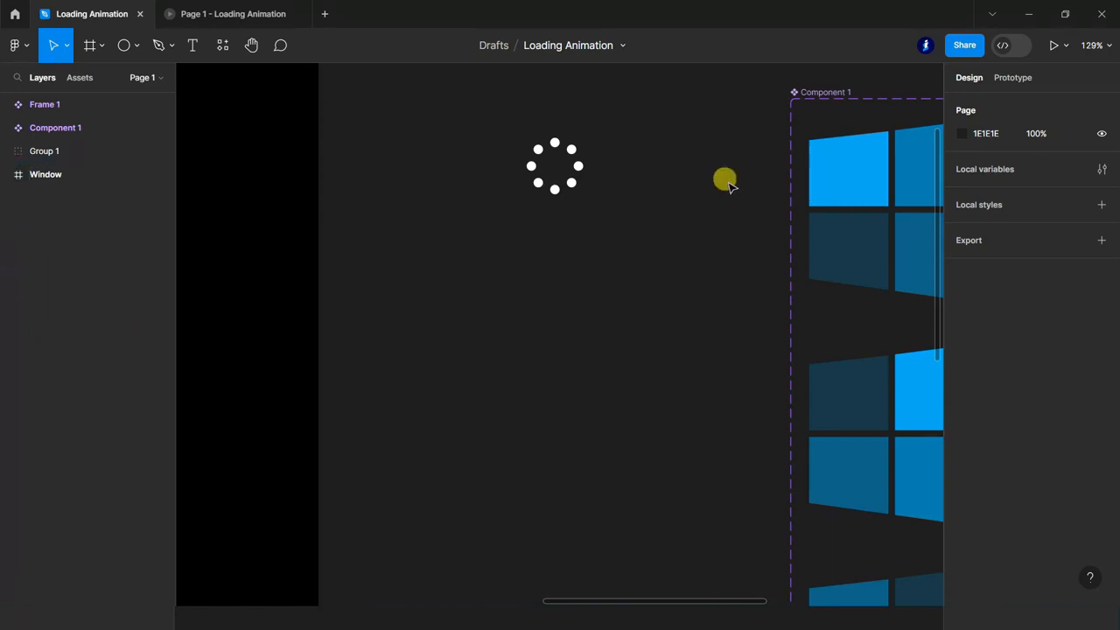
{"action": "double_click", "coordinate": [47, 150]}
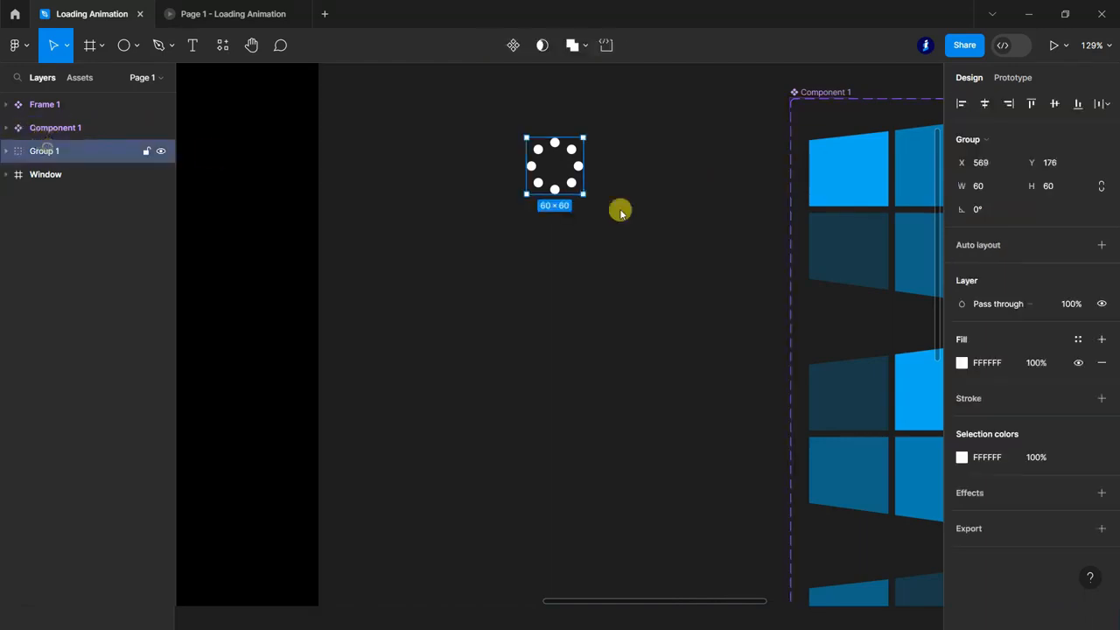
{"action": "left_click_drag", "start_coordinate": [572, 148], "coordinate": [571, 122]}
{"action": "right_click", "coordinate": [559, 118]}
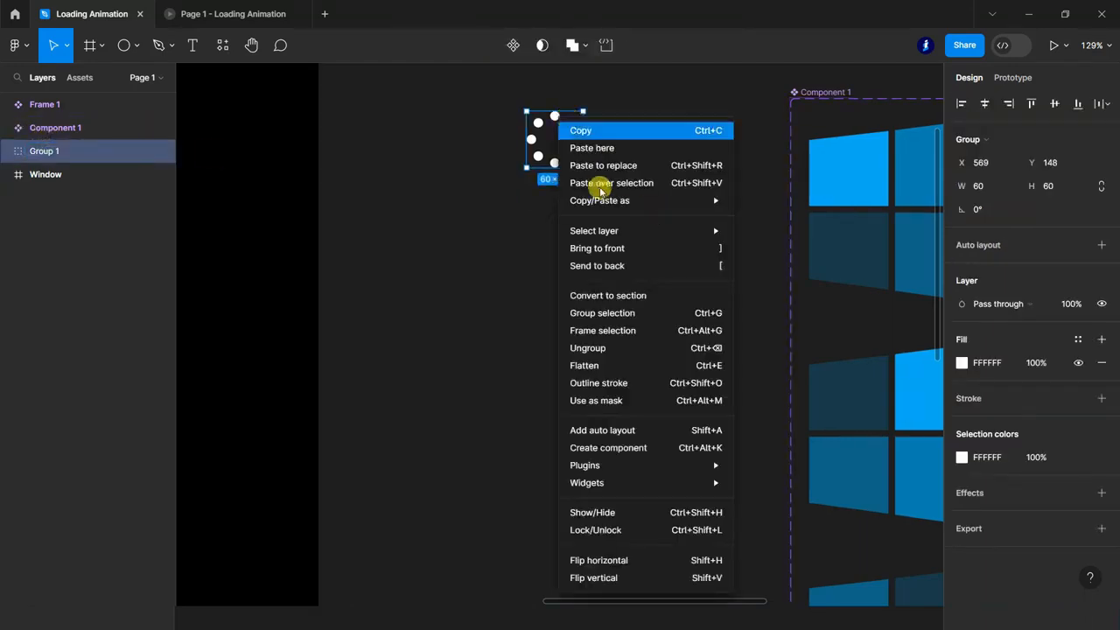
{"action": "left_click", "coordinate": [616, 332]}
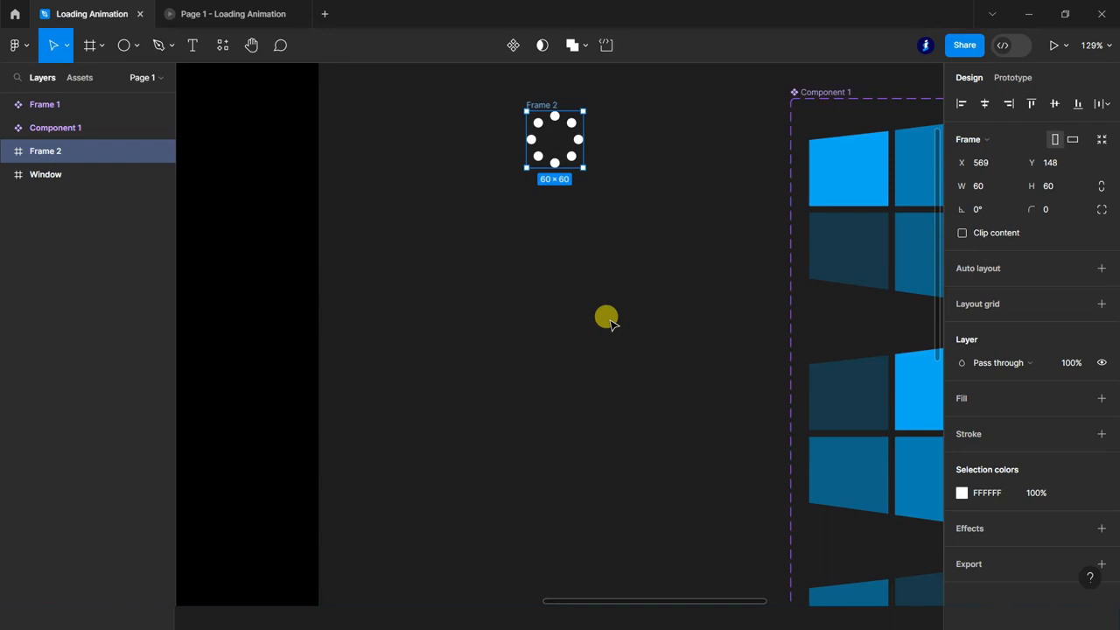
Turn the framed dot ring into a component and add a second variant to it.
{"action": "left_click", "coordinate": [516, 48]}
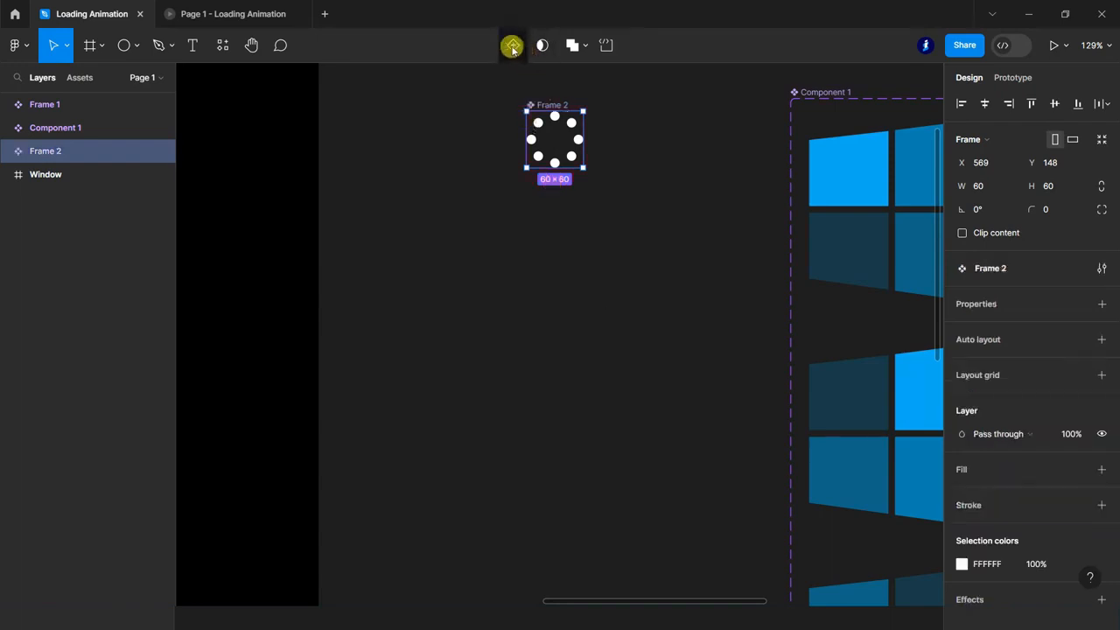
{"action": "left_click", "coordinate": [512, 48]}
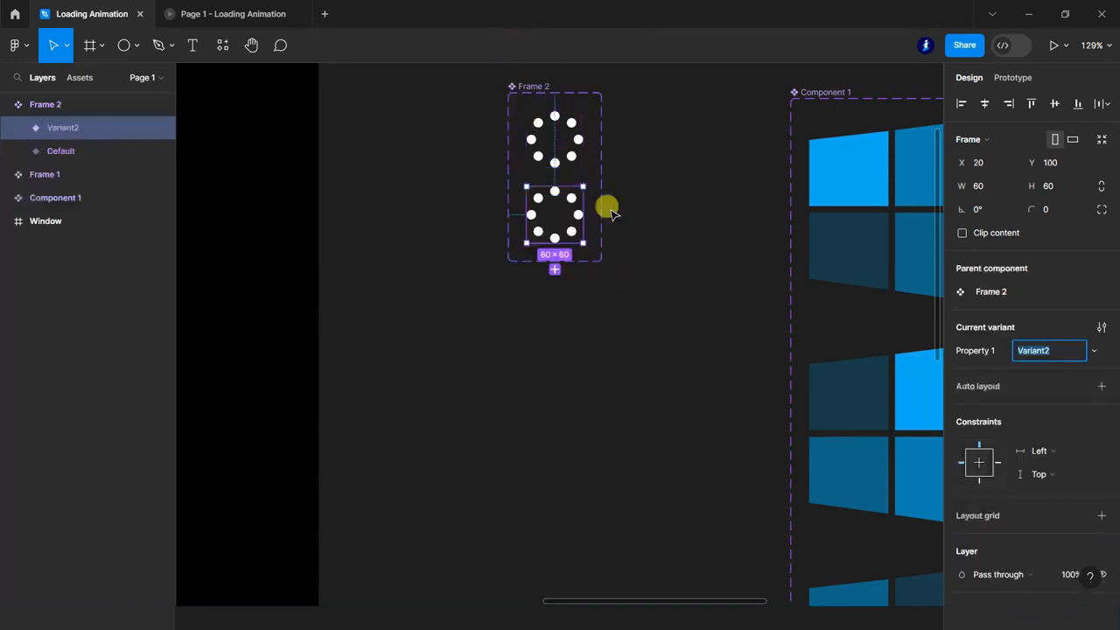
{"action": "scroll", "coordinate": [583, 180], "scroll_direction": "up", "scroll_amount": 2}
{"action": "scroll", "coordinate": [583, 180], "scroll_direction": "up", "scroll_amount": 1}
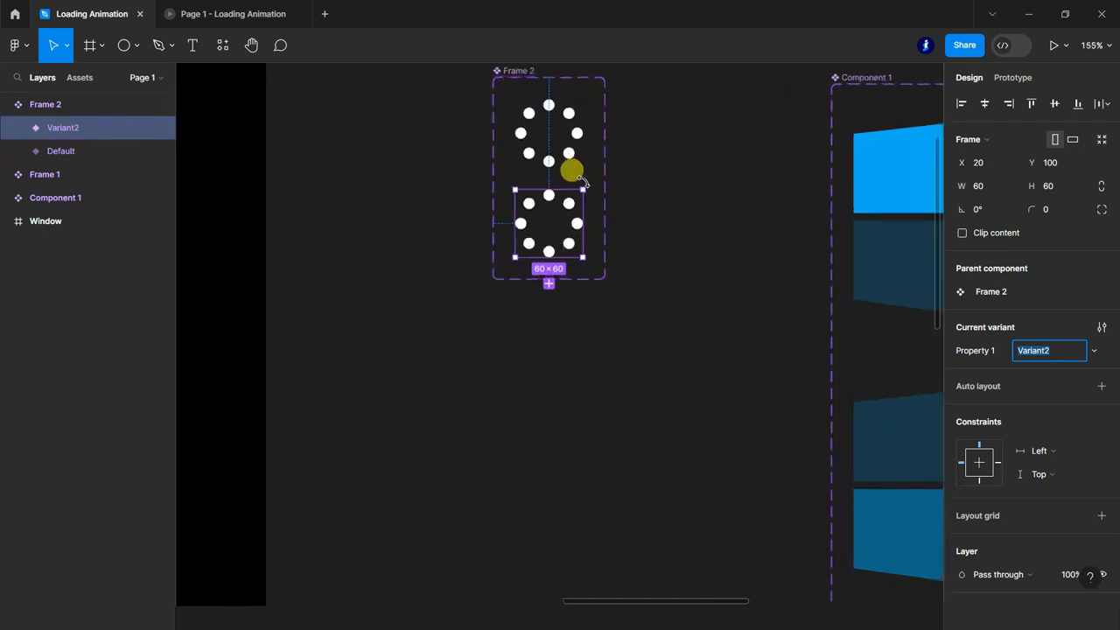
{"action": "left_click", "coordinate": [566, 312]}
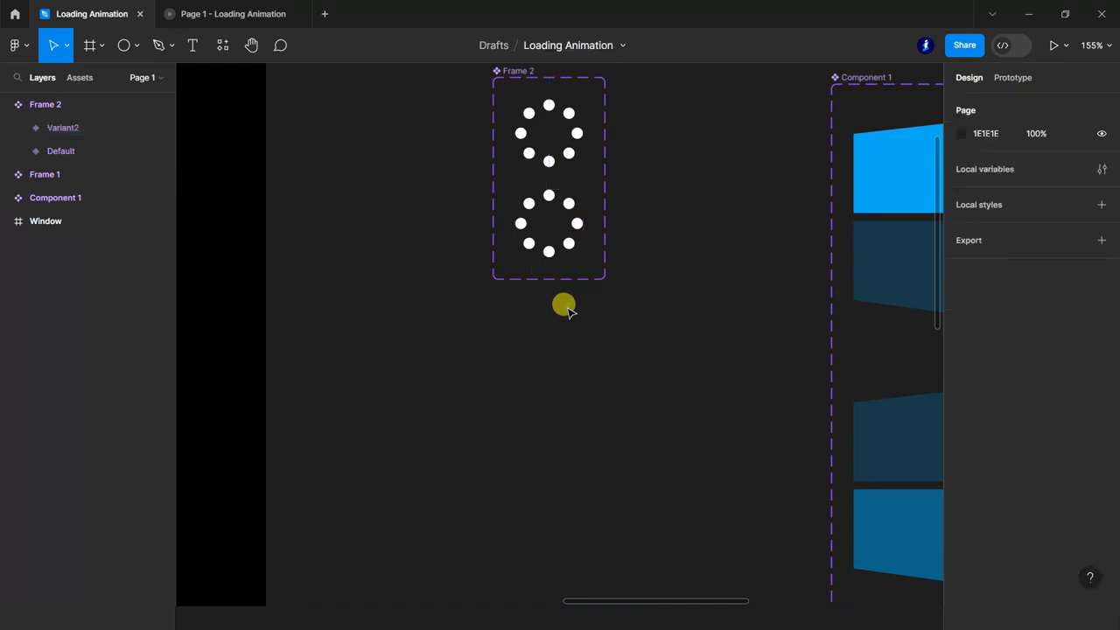
Add ten more identical variants to the dot ring component, Variant3 through Variant12.
{"action": "left_click", "coordinate": [54, 127]}
{"action": "left_click", "coordinate": [545, 283]}
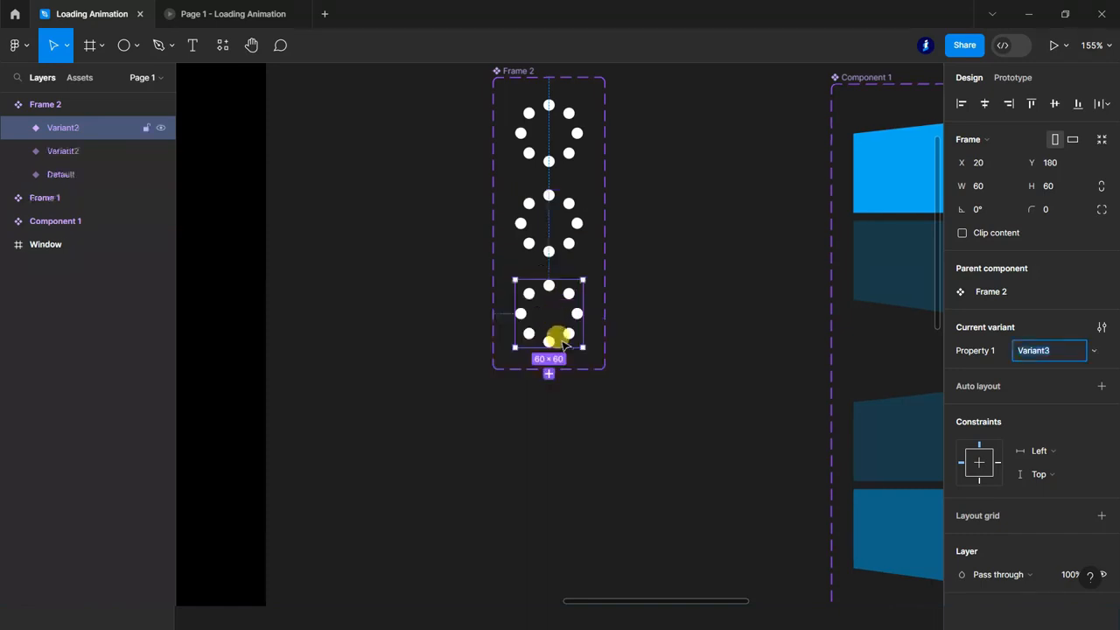
{"action": "left_click", "coordinate": [548, 373]}
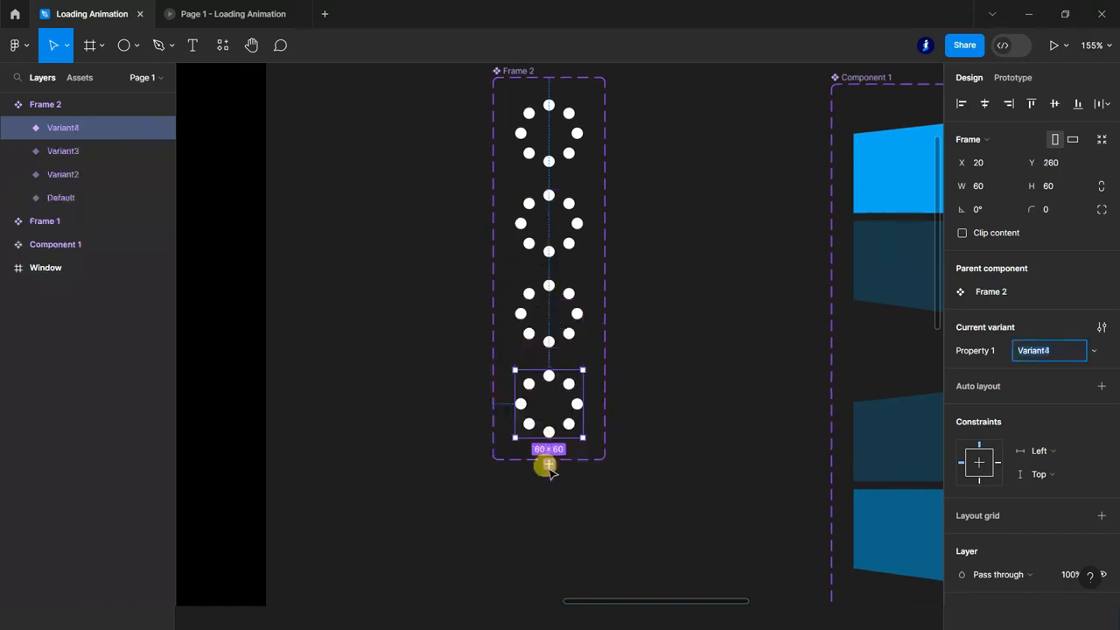
{"action": "left_click", "coordinate": [549, 466]}
{"action": "scroll", "coordinate": [533, 437], "scroll_direction": "down", "scroll_amount": 3}
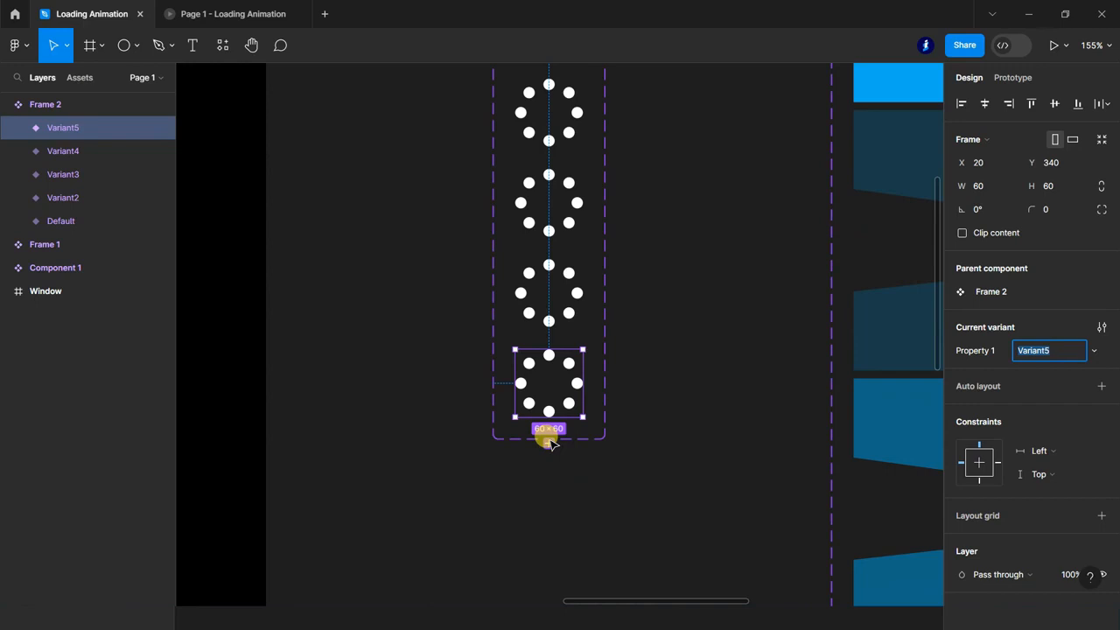
{"action": "scroll", "coordinate": [549, 441], "scroll_direction": "down", "scroll_amount": 1}
{"action": "left_click", "coordinate": [549, 410]}
{"action": "scroll", "coordinate": [570, 367], "scroll_direction": "down", "scroll_amount": 8}
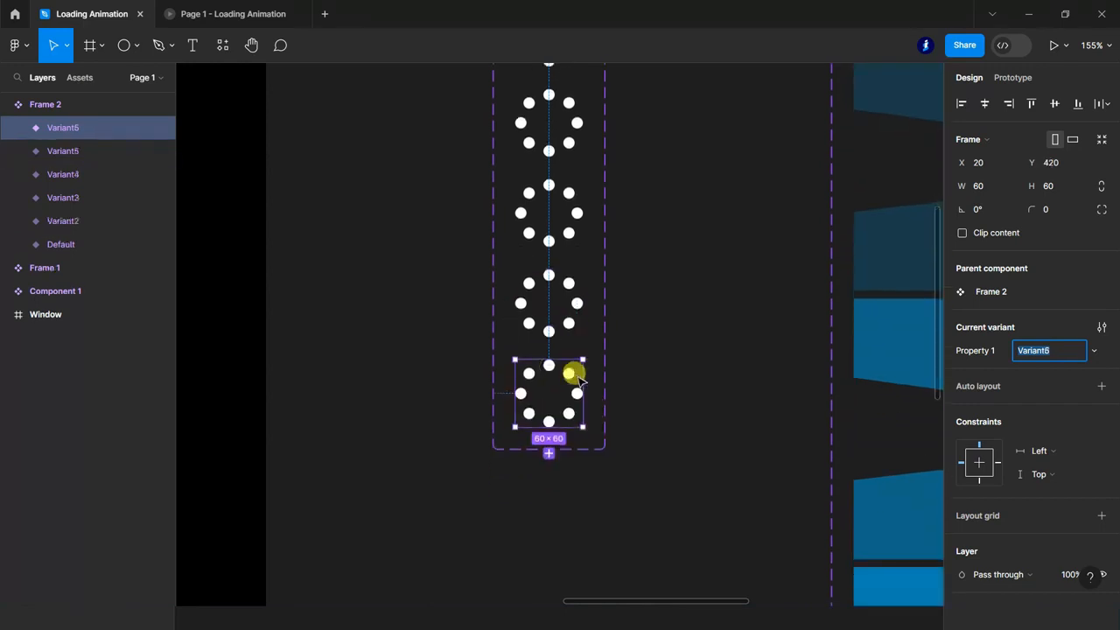
{"action": "left_click", "coordinate": [548, 227]}
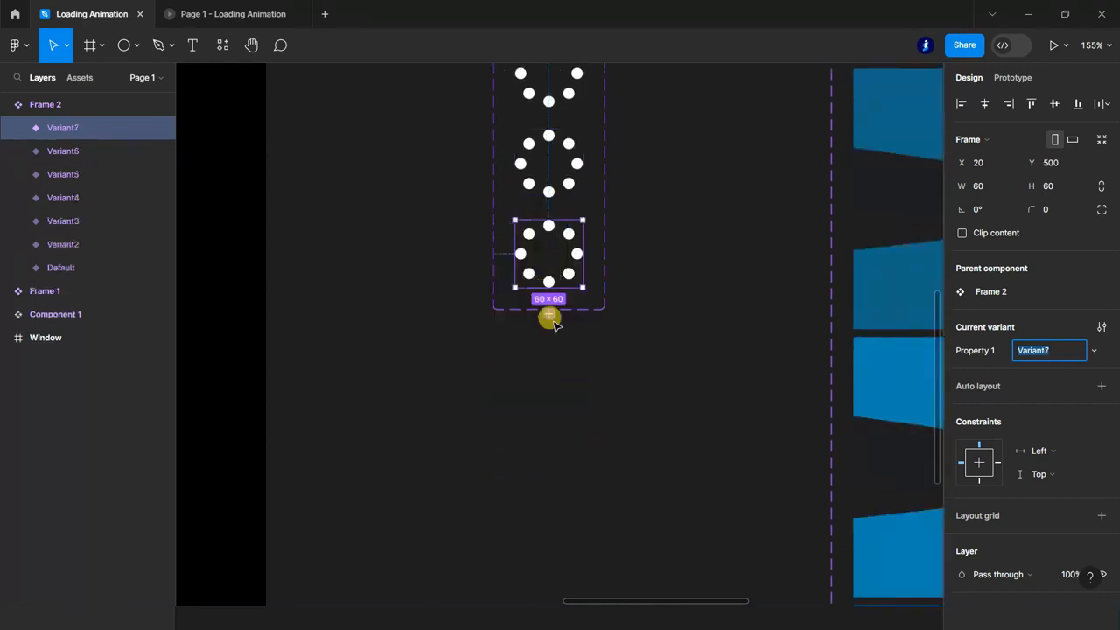
{"action": "left_click", "coordinate": [548, 312]}
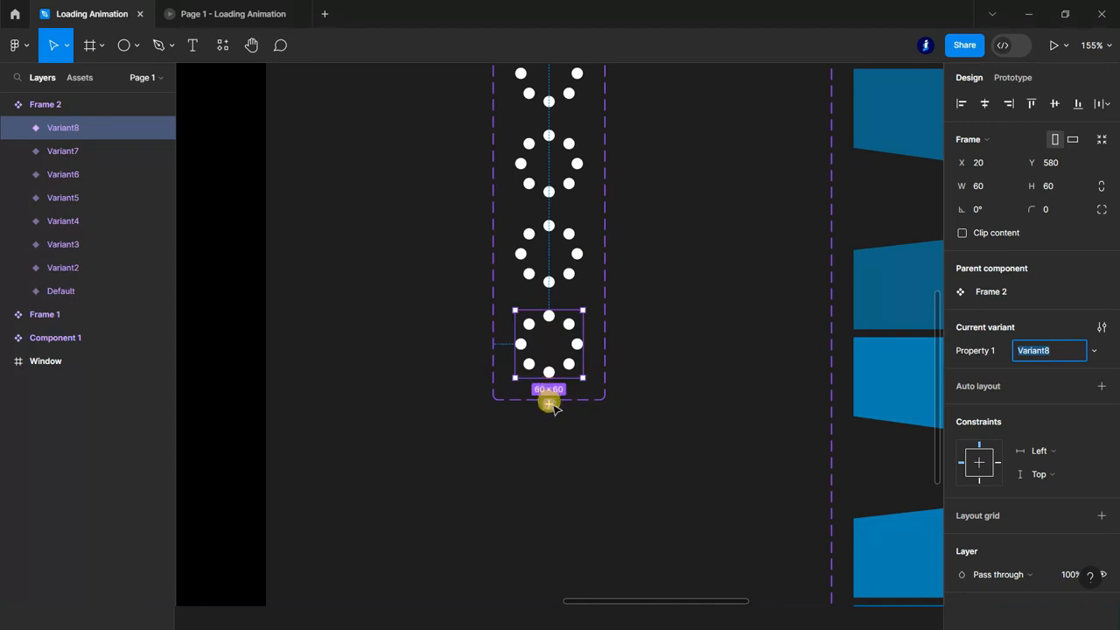
{"action": "left_click", "coordinate": [549, 403]}
{"action": "scroll", "coordinate": [560, 396], "scroll_direction": "down", "scroll_amount": 5}
{"action": "left_click", "coordinate": [548, 249]}
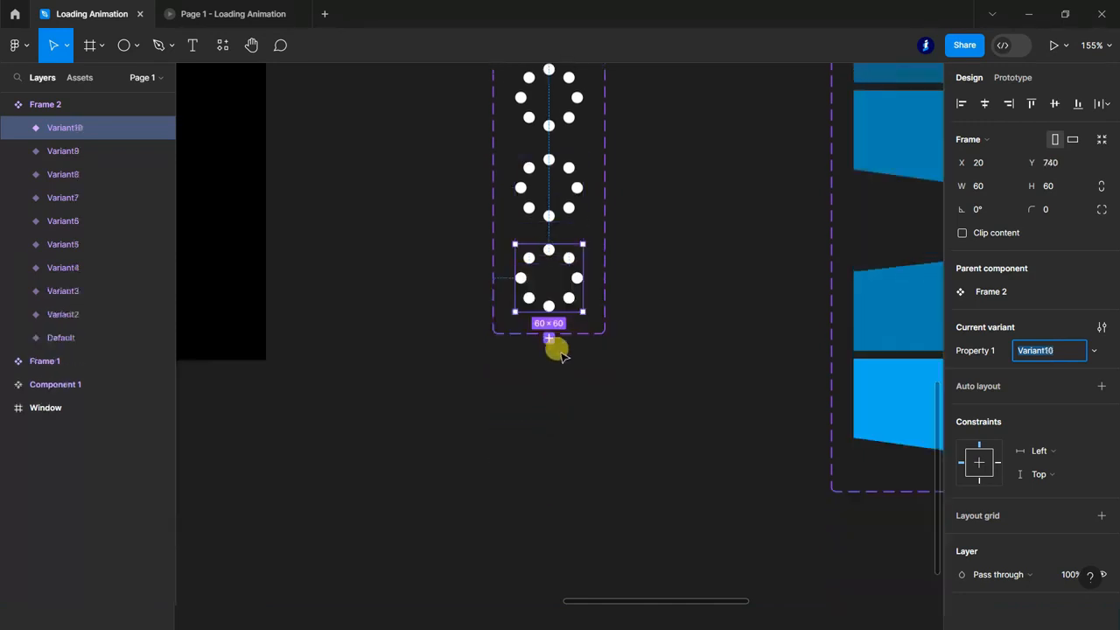
{"action": "left_click", "coordinate": [549, 338]}
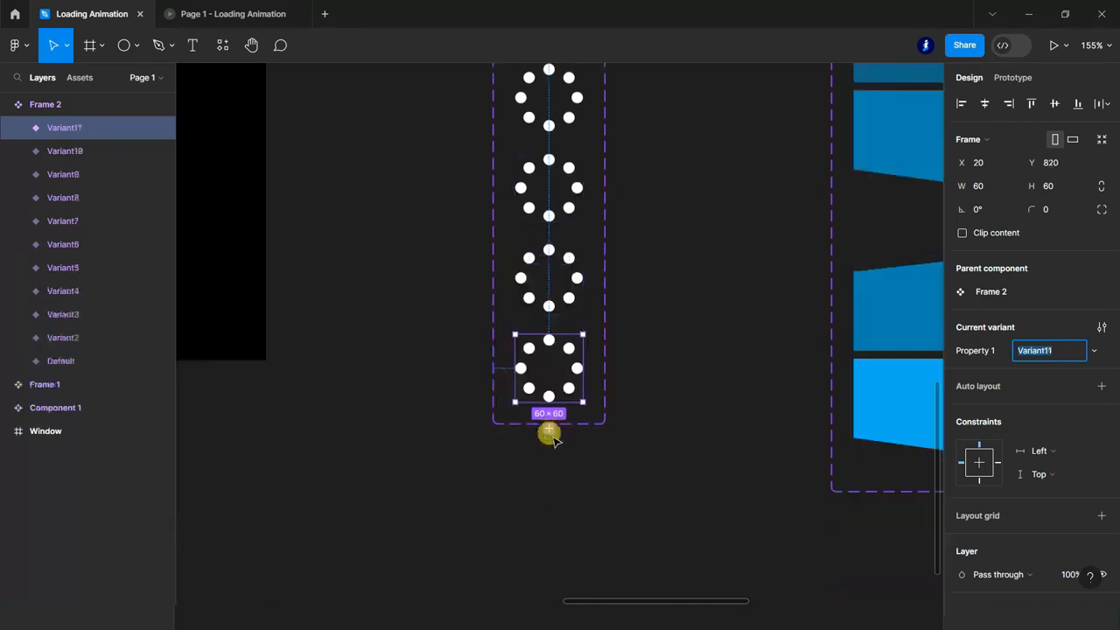
{"action": "left_click", "coordinate": [549, 430]}
In the Default variant of the dot ring, set the top dot's fill opacity to 20%.
{"action": "scroll", "coordinate": [600, 438], "scroll_direction": "down", "scroll_amount": 5}
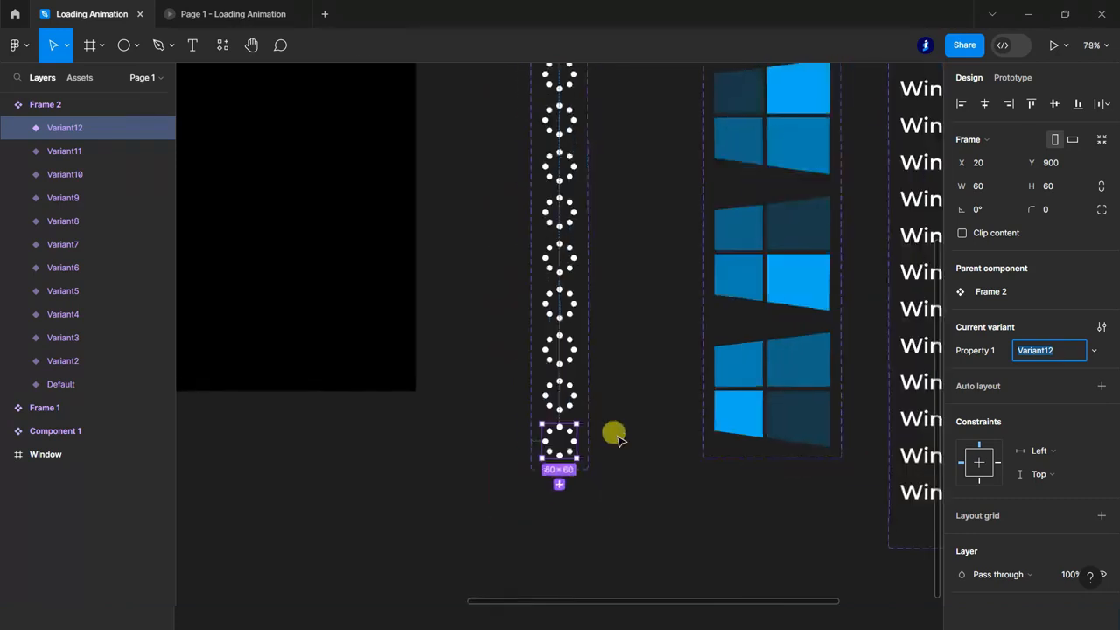
{"action": "scroll", "coordinate": [612, 433], "scroll_direction": "up", "scroll_amount": 5}
{"action": "scroll", "coordinate": [565, 275], "scroll_direction": "up", "scroll_amount": 2}
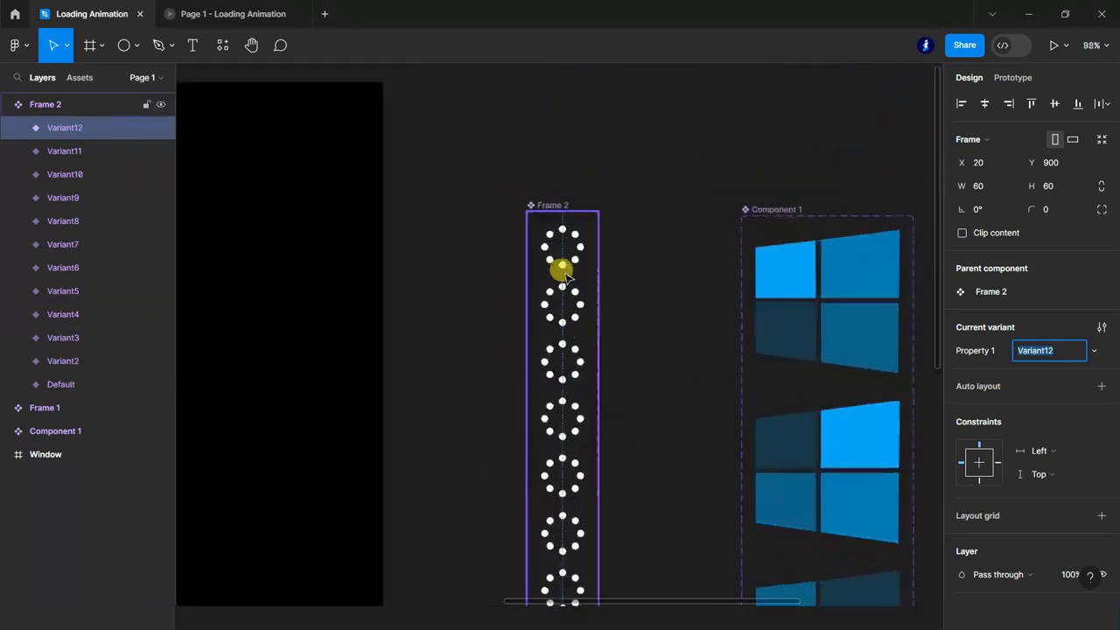
{"action": "scroll", "coordinate": [560, 273], "scroll_direction": "up", "scroll_amount": 6}
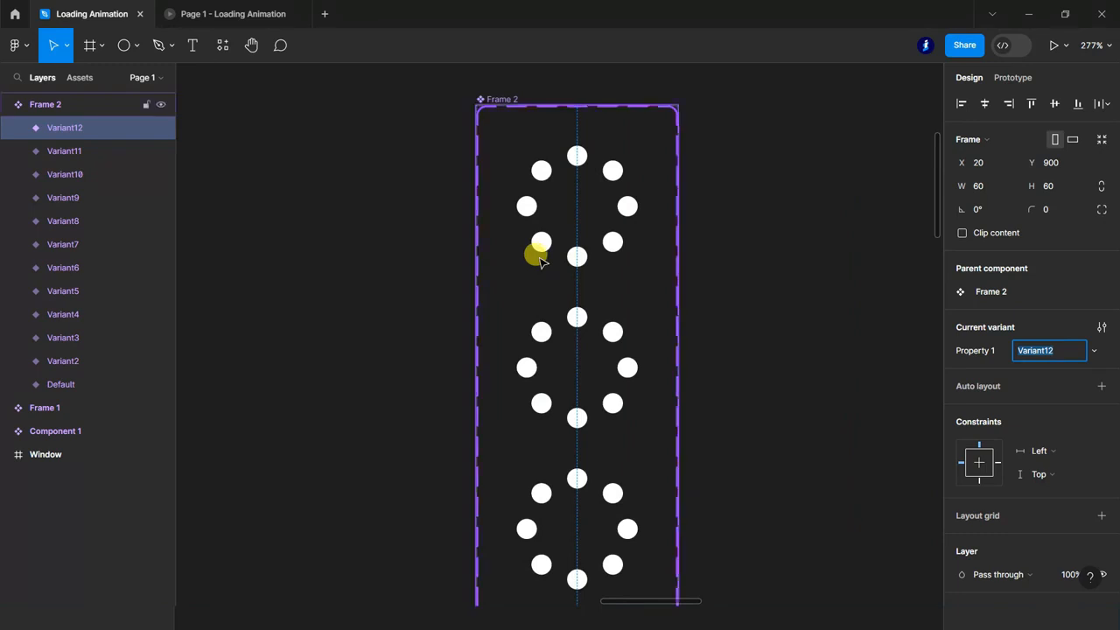
{"action": "scroll", "coordinate": [540, 261], "scroll_direction": "down", "scroll_amount": 1}
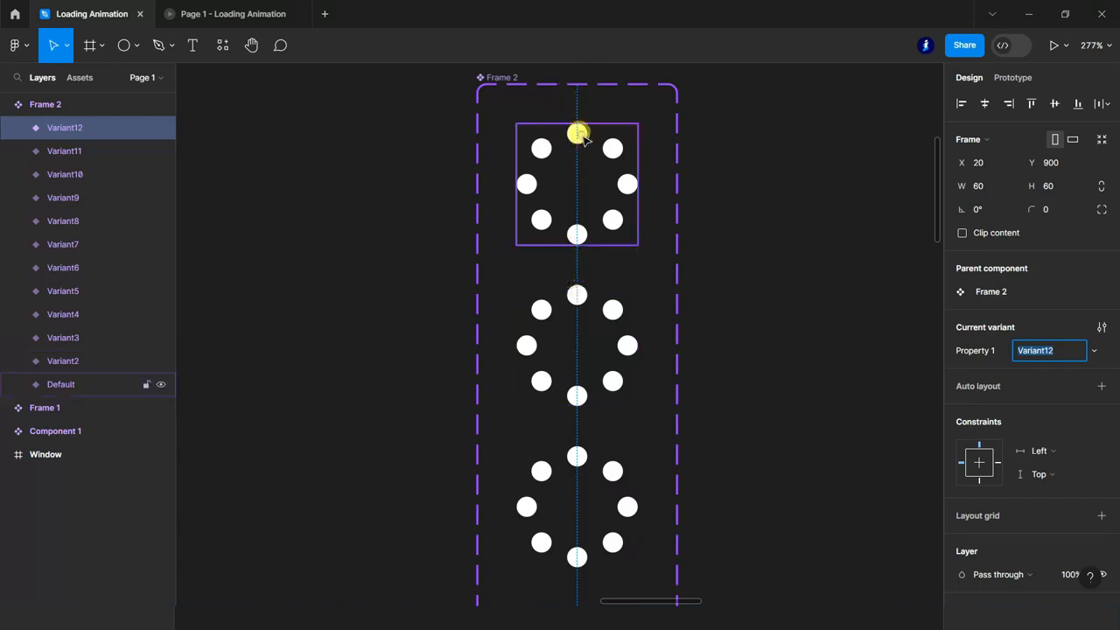
{"action": "left_click", "coordinate": [578, 134]}
{"action": "double_click", "coordinate": [578, 134]}
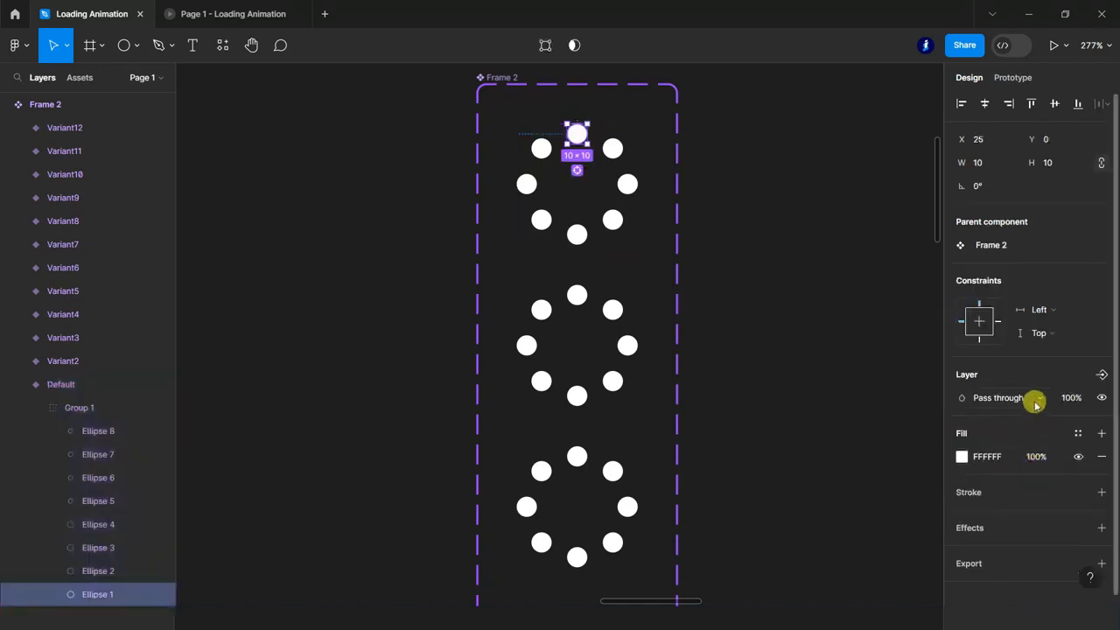
{"action": "left_click", "coordinate": [1049, 462]}
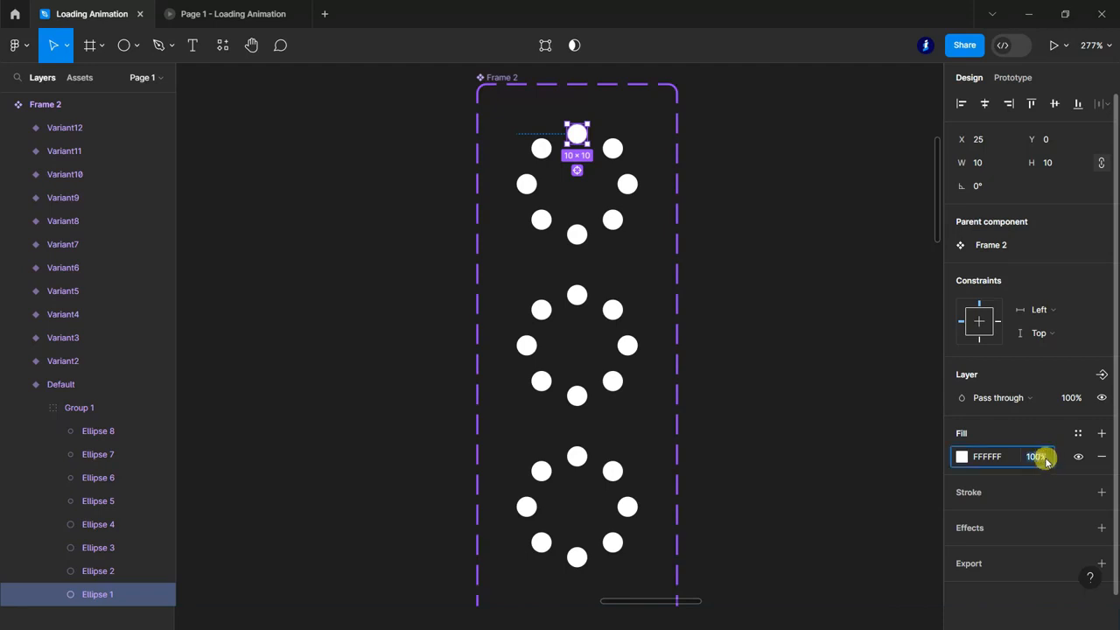
{"action": "key", "text": "Down"}
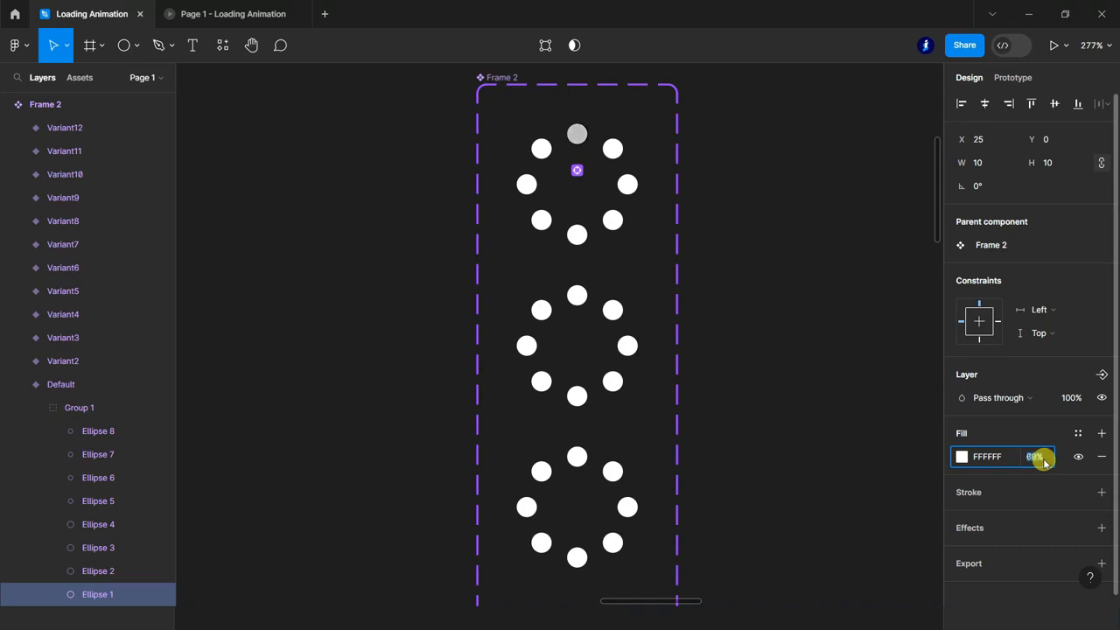
{"action": "type", "text": "20"}
{"action": "key", "text": "Return"}
In the Default variant, lower the upper-left dot's fill opacity and set the left dot's fill opacity to 60%.
{"action": "left_click", "coordinate": [540, 146]}
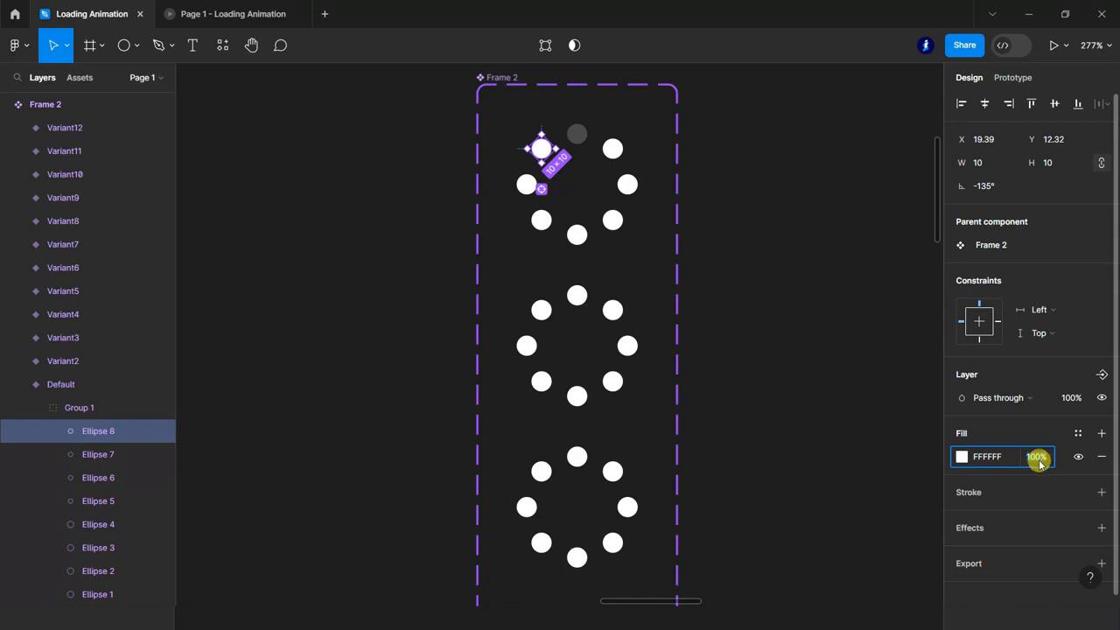
{"action": "key", "text": "Return"}
{"action": "left_click", "coordinate": [526, 187]}
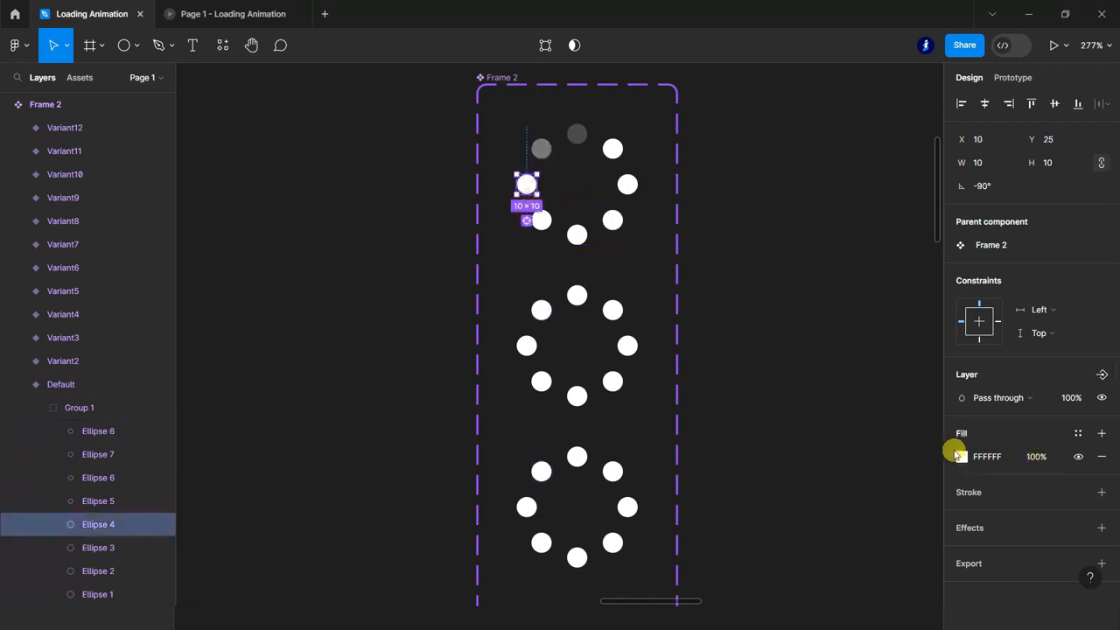
{"action": "left_click", "coordinate": [1037, 457]}
{"action": "type", "text": "60"}
{"action": "key", "text": "Return"}
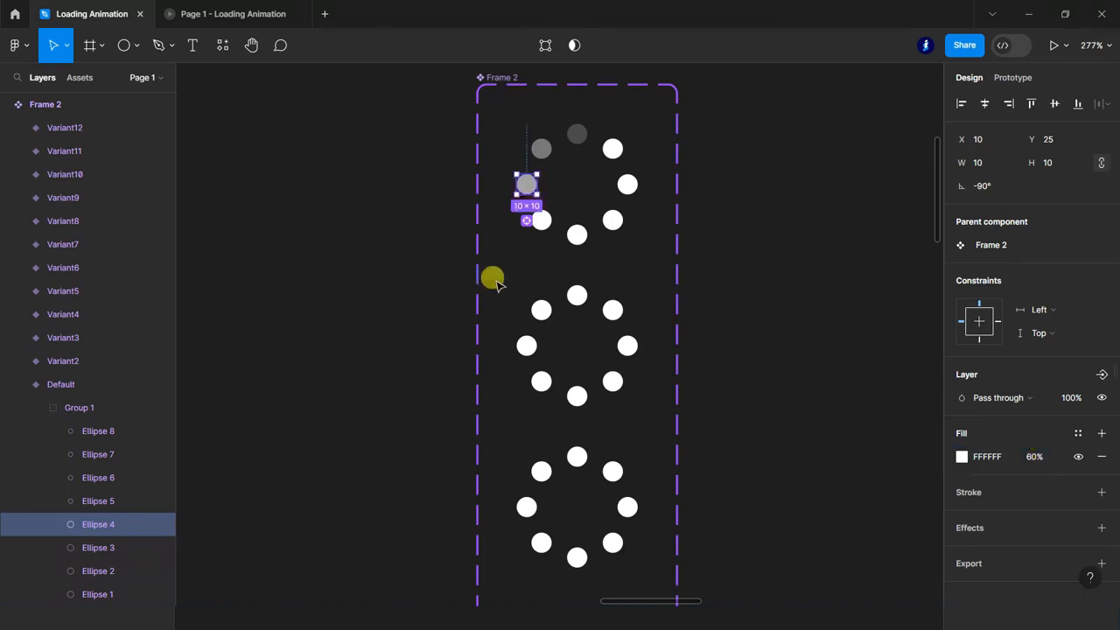
Set the fill opacity of the Default variant's lower-left dot to 80% and clear the selection.
{"action": "left_click", "coordinate": [539, 218]}
{"action": "left_click", "coordinate": [1039, 456]}
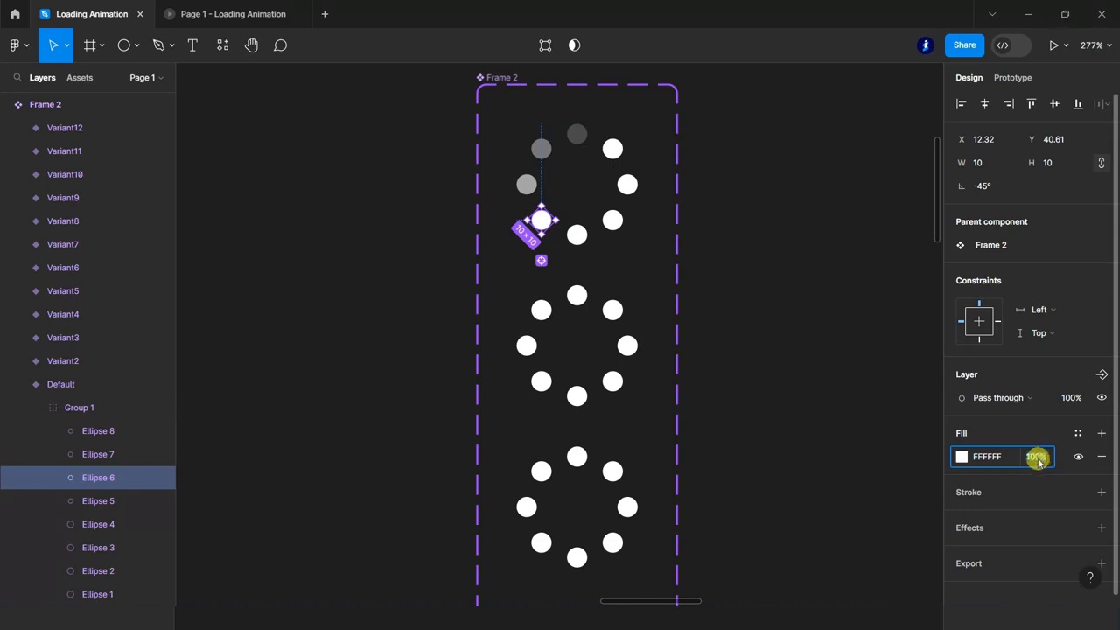
{"action": "type", "text": "80"}
{"action": "key", "text": "Return"}
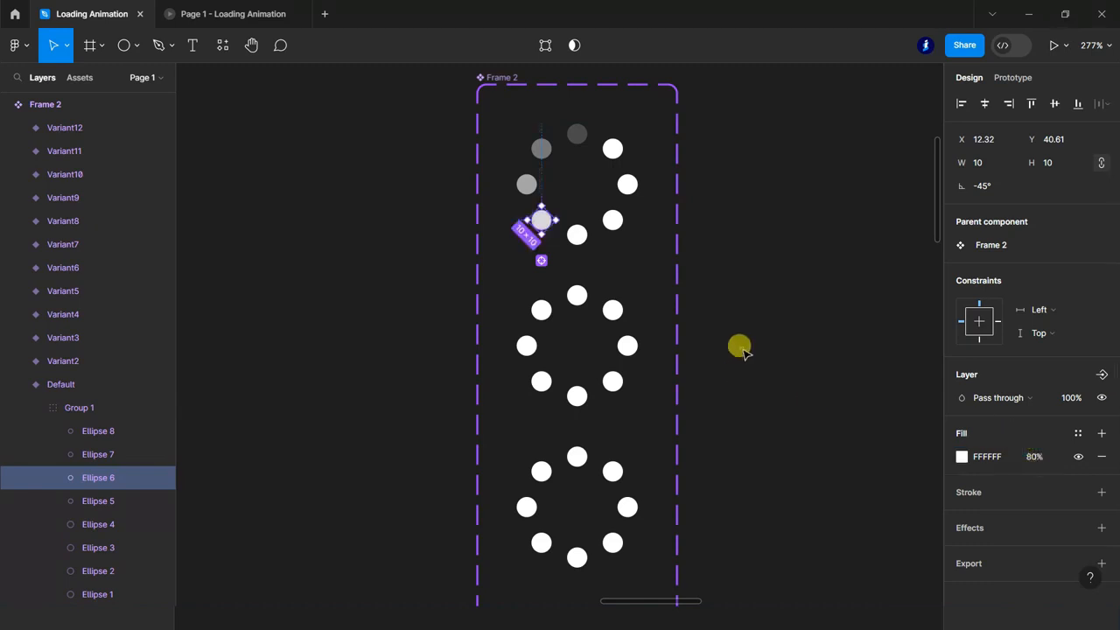
{"action": "left_click", "coordinate": [739, 348]}
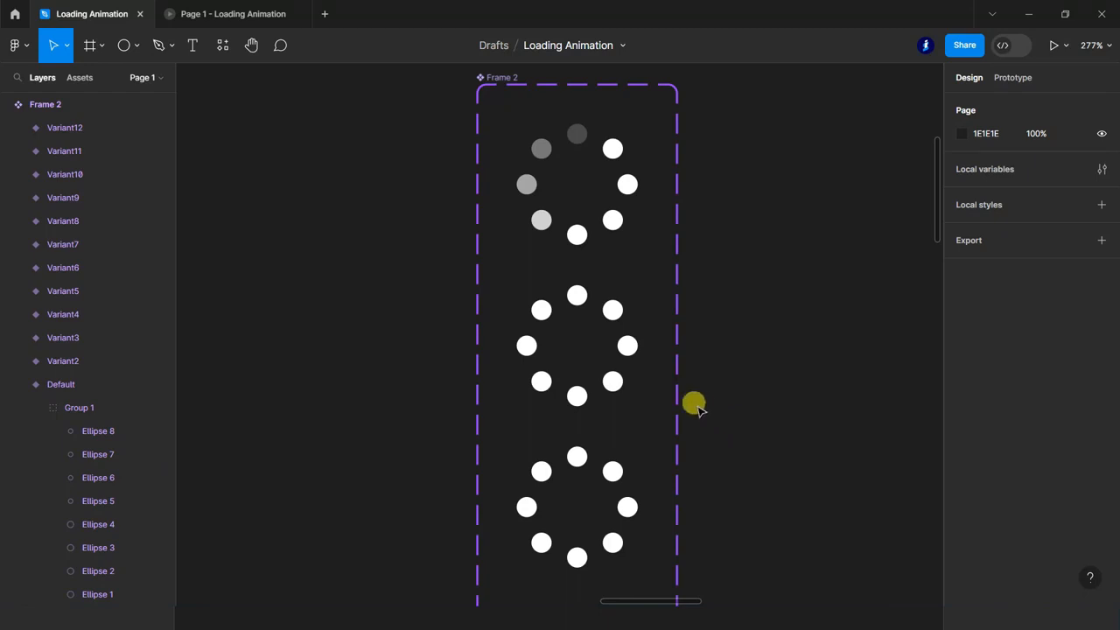
In Variant2, set the fill opacity of the left dot to 80% and of the upper-left dot to 60%.
{"action": "left_click", "coordinate": [529, 346], "text": "ctrl"}
{"action": "left_click", "coordinate": [1046, 460]}
{"action": "type", "text": "80"}
{"action": "key", "text": "Return"}
{"action": "left_click", "coordinate": [543, 312], "text": "ctrl"}
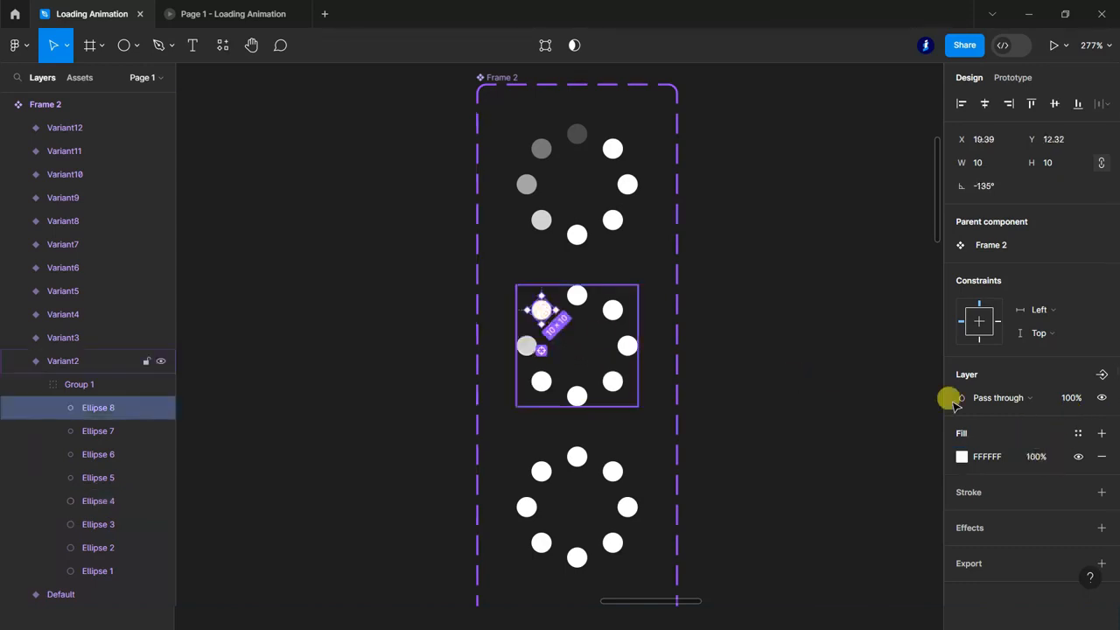
{"action": "left_click", "coordinate": [1042, 463]}
{"action": "type", "text": "60"}
{"action": "key", "text": "Return"}
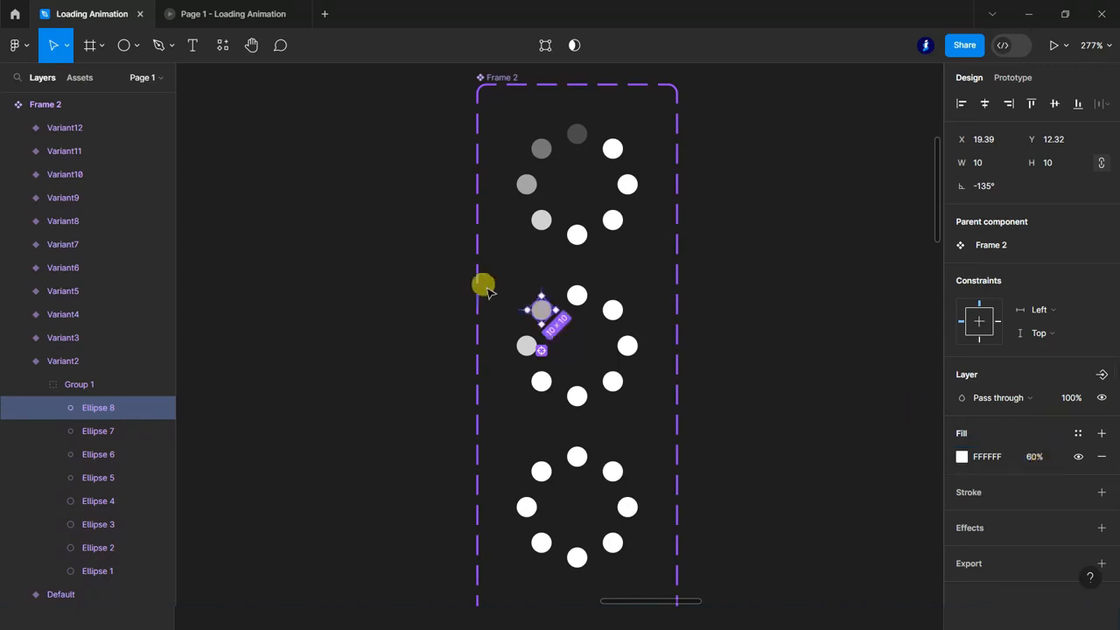
In Variant2, set the fill opacity of the top dot to 40% and of the upper-right dot to 20%.
{"action": "left_click", "coordinate": [575, 298]}
{"action": "left_click", "coordinate": [1036, 459]}
{"action": "type", "text": "40"}
{"action": "key", "text": "Return"}
{"action": "left_click", "coordinate": [612, 310]}
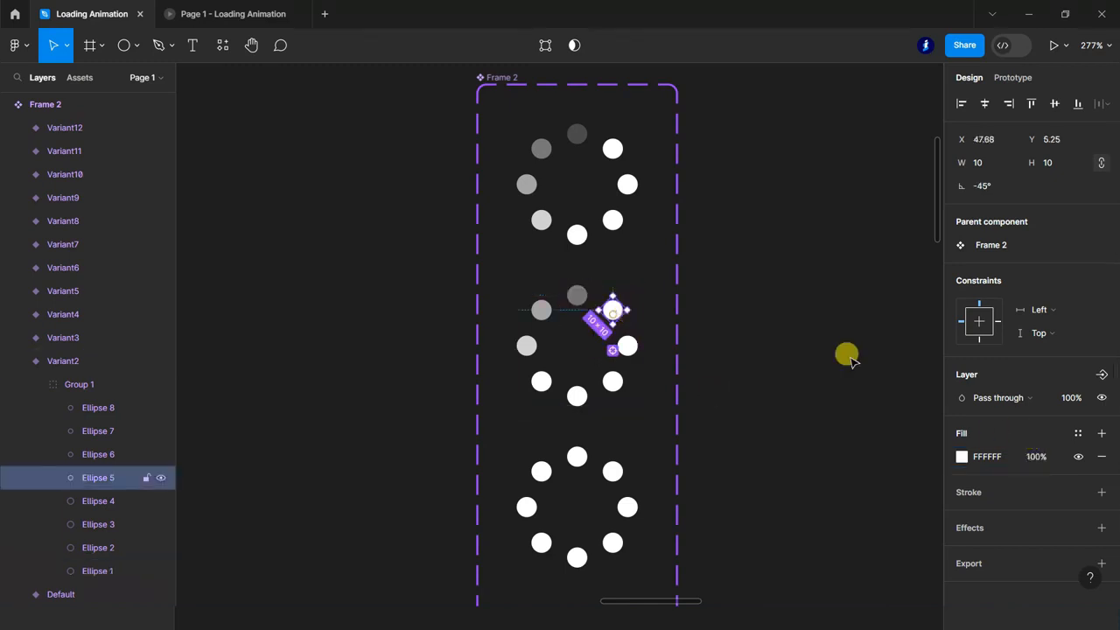
{"action": "key", "text": "Return"}
In Variant3, set the fill opacity of the upper-left dot to 80% and of the top dot to 60%.
{"action": "scroll", "coordinate": [691, 410], "scroll_direction": "down", "scroll_amount": 1}
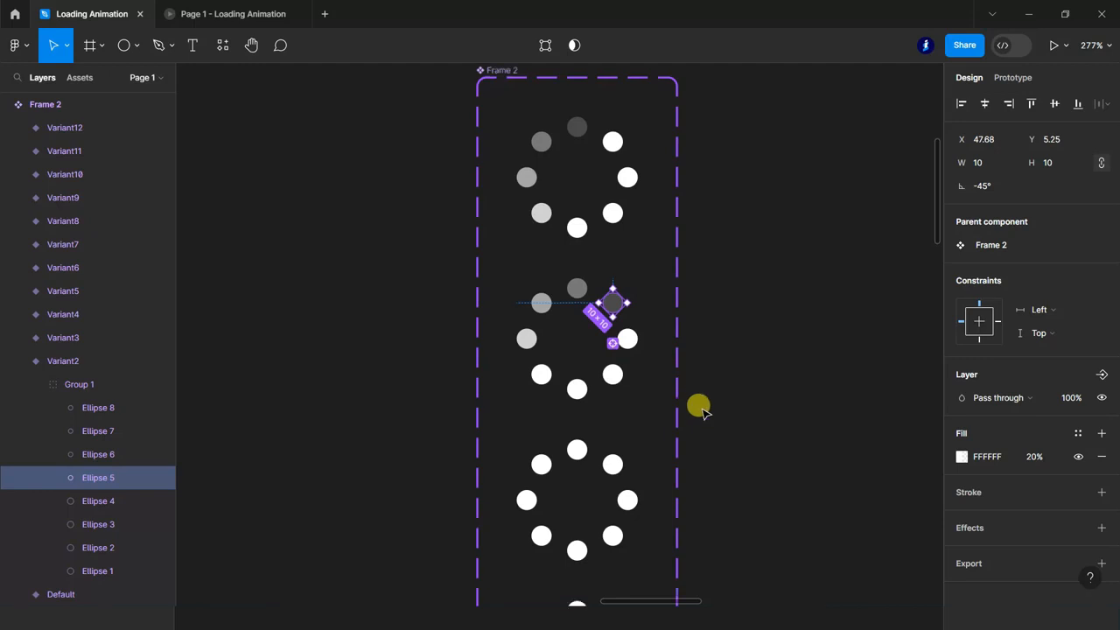
{"action": "left_click", "coordinate": [540, 468]}
{"action": "left_click", "coordinate": [1046, 461]}
{"action": "type", "text": "80"}
{"action": "key", "text": "Return"}
{"action": "left_click", "coordinate": [579, 452]}
{"action": "left_click", "coordinate": [1048, 462]}
{"action": "type", "text": "60"}
{"action": "key", "text": "Return"}
In Variant3, set the fill opacity of the upper-right dot to 40% and of the right dot to 20%.
{"action": "left_click", "coordinate": [612, 464]}
{"action": "left_click", "coordinate": [1041, 462]}
{"action": "type", "text": "40"}
{"action": "key", "text": "Return"}
{"action": "left_click", "coordinate": [630, 501]}
{"action": "left_click", "coordinate": [1037, 462]}
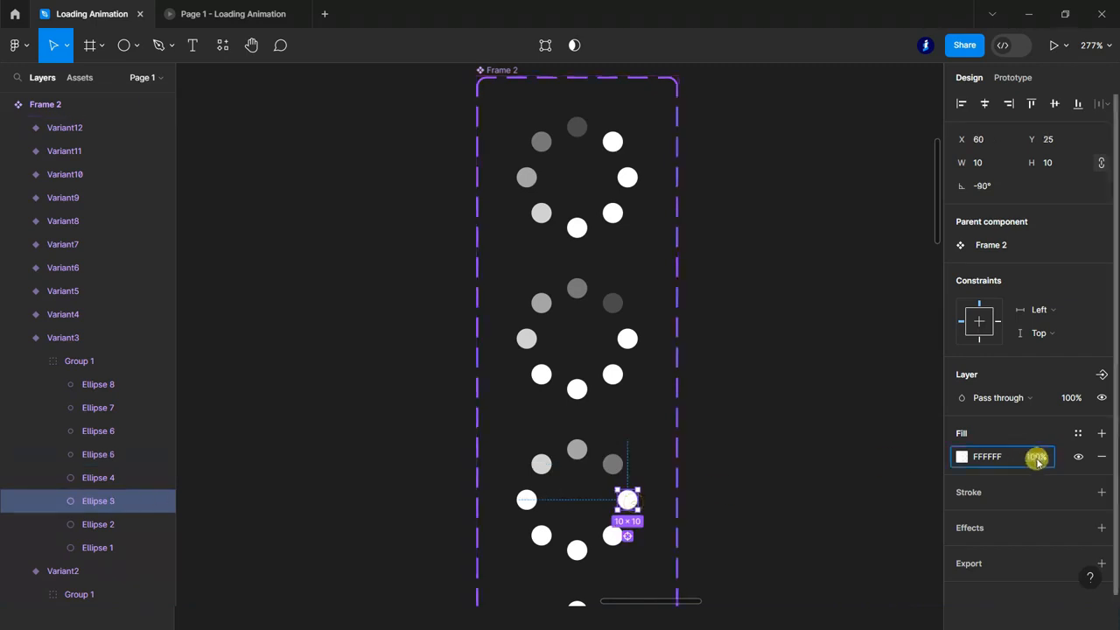
{"action": "type", "text": "20"}
{"action": "key", "text": "Return"}
{"action": "scroll", "coordinate": [807, 503], "scroll_direction": "down", "scroll_amount": 5}
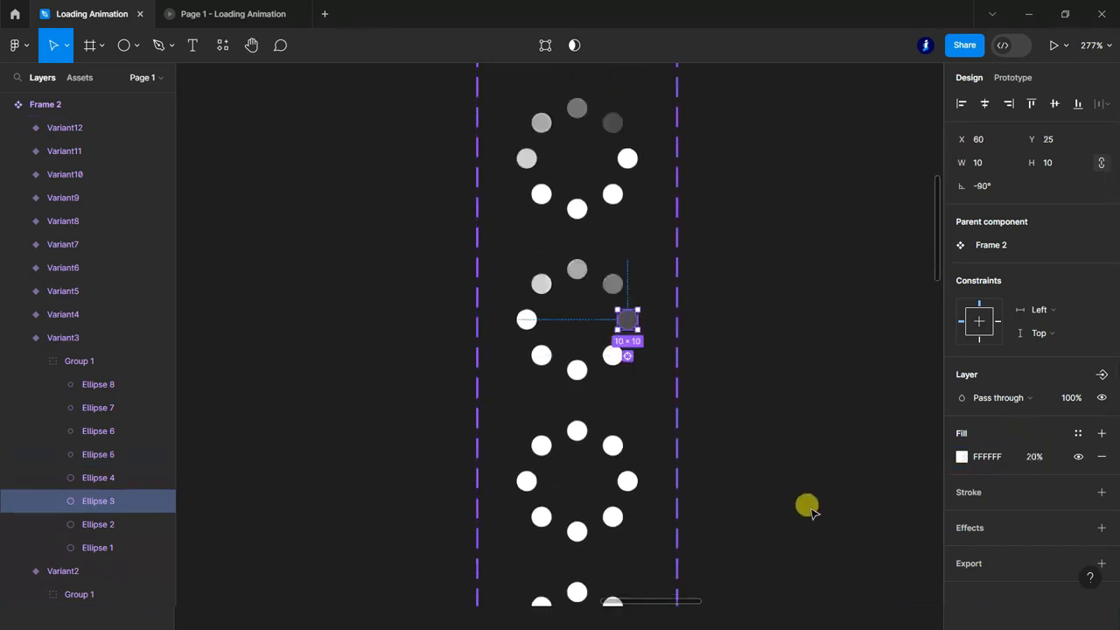
In Variant4, set the fill opacity of the top dot to 80% and of the upper-right dot to 60%.
{"action": "left_click", "coordinate": [577, 432]}
{"action": "left_click", "coordinate": [1036, 468]}
{"action": "type", "text": "80"}
{"action": "key", "text": "Return"}
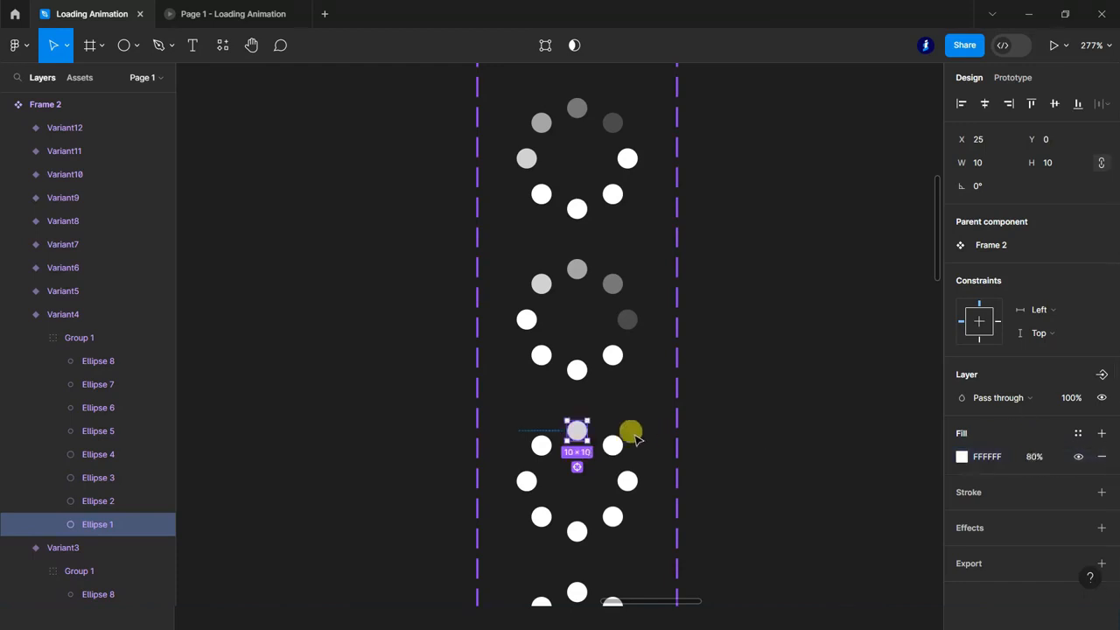
{"action": "left_click", "coordinate": [612, 446]}
{"action": "left_click", "coordinate": [1035, 457]}
{"action": "type", "text": "40"}
{"action": "key", "text": "Return"}
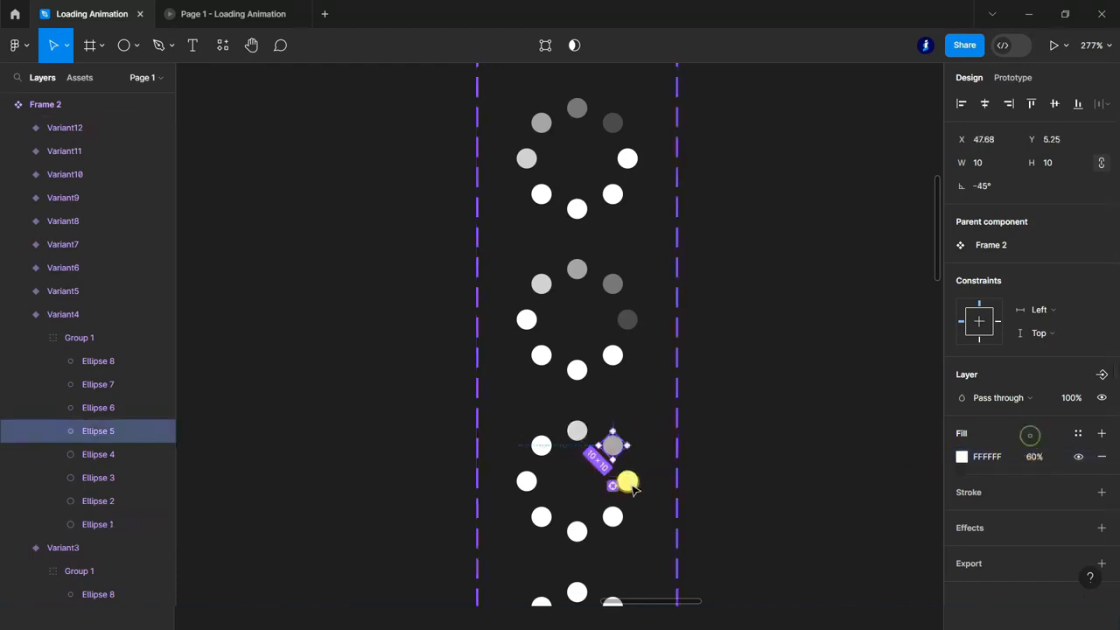
In Variant4, set the fill opacity of the right dot to 40% and of the lower-right dot to 20%.
{"action": "left_click", "coordinate": [625, 480]}
{"action": "left_click", "coordinate": [1038, 464]}
{"action": "type", "text": "40"}
{"action": "key", "text": "Return"}
{"action": "left_click", "coordinate": [613, 516]}
{"action": "left_click", "coordinate": [1041, 461]}
{"action": "type", "text": "20"}
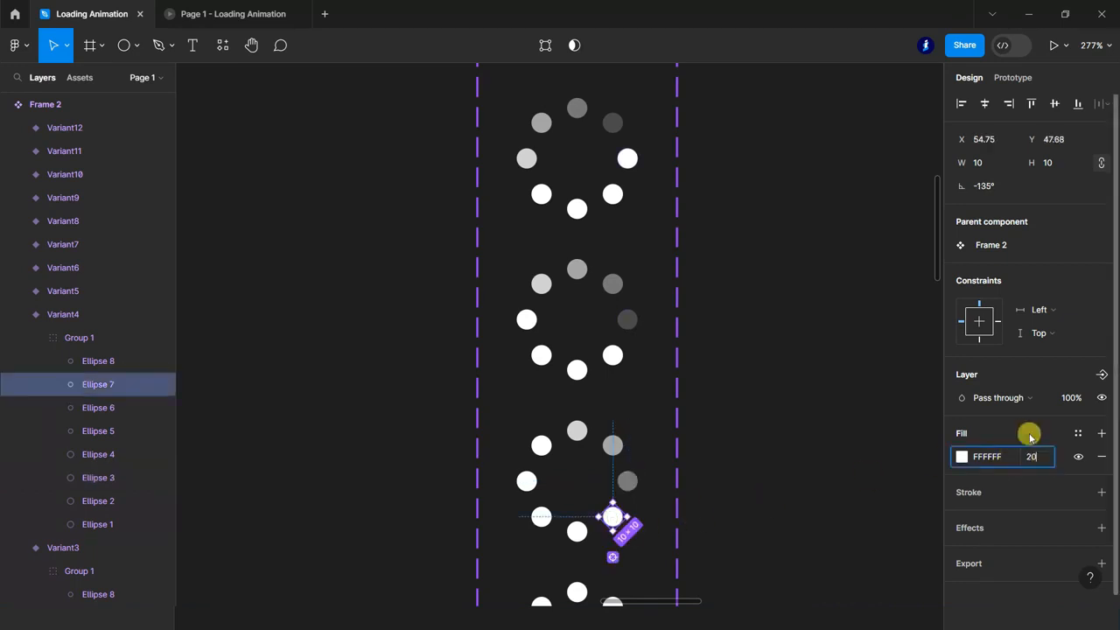
{"action": "key", "text": "Return"}
In Variant5, set the fill opacity of the upper-right dot to 80% and of the right dot to 60%.
{"action": "scroll", "coordinate": [781, 507], "scroll_direction": "down", "scroll_amount": 4}
{"action": "left_click", "coordinate": [612, 473], "text": "ctrl"}
{"action": "left_click", "coordinate": [1033, 458]}
{"action": "type", "text": "80"}
{"action": "key", "text": "Return"}
{"action": "left_click", "coordinate": [629, 505]}
{"action": "left_click", "coordinate": [1033, 457]}
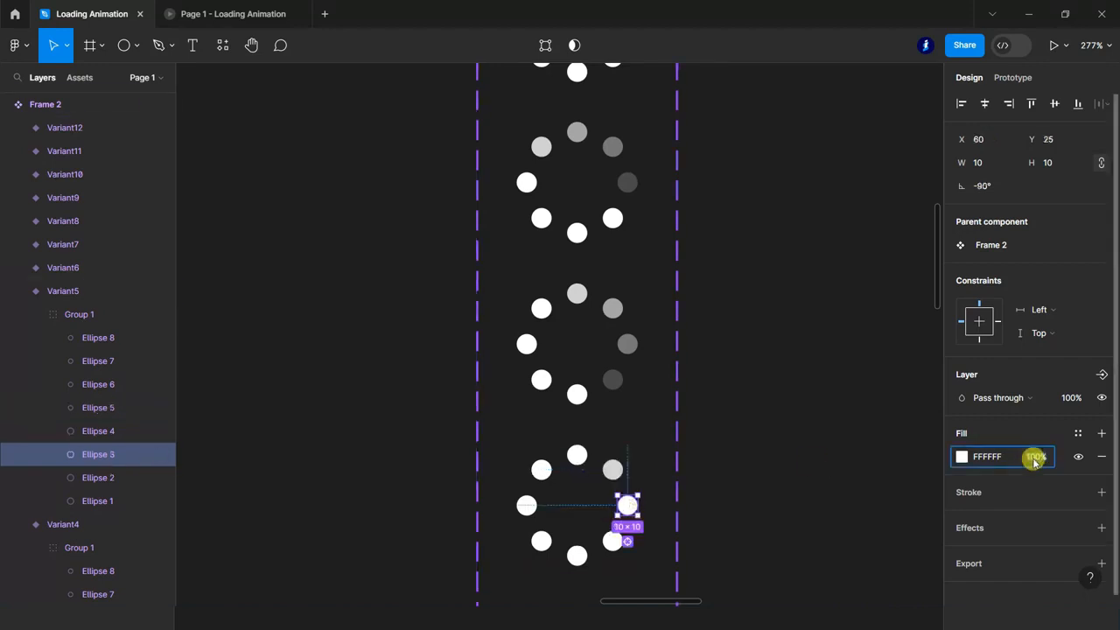
{"action": "type", "text": "60"}
{"action": "key", "text": "Return"}
In Variant5, set the fill opacity of the lower-right dot to 40% and of the bottom dot to 20%.
{"action": "left_click", "coordinate": [613, 537], "text": "ctrl"}
{"action": "left_click", "coordinate": [1036, 468]}
{"action": "type", "text": "40"}
{"action": "key", "text": "Return"}
{"action": "left_click", "coordinate": [576, 555], "text": "ctrl"}
{"action": "left_click", "coordinate": [1034, 467]}
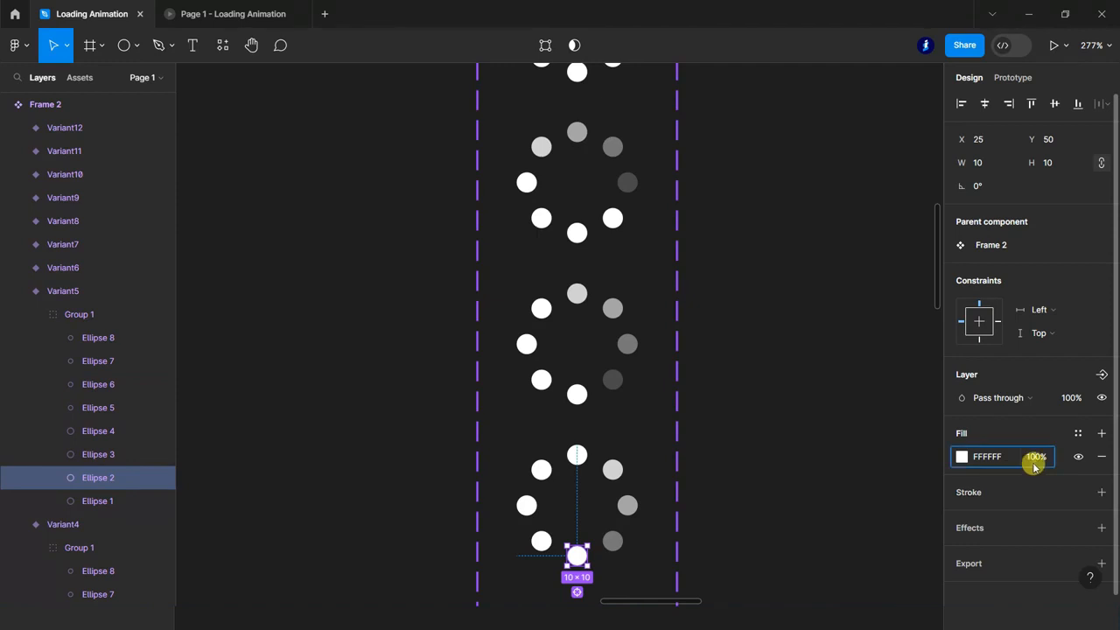
{"action": "type", "text": "20"}
{"action": "key", "text": "Return"}
In Variant6, set the fill opacity of the right dot to 80% and of the lower-right dot to 60%.
{"action": "scroll", "coordinate": [722, 449], "scroll_direction": "down", "scroll_amount": 5}
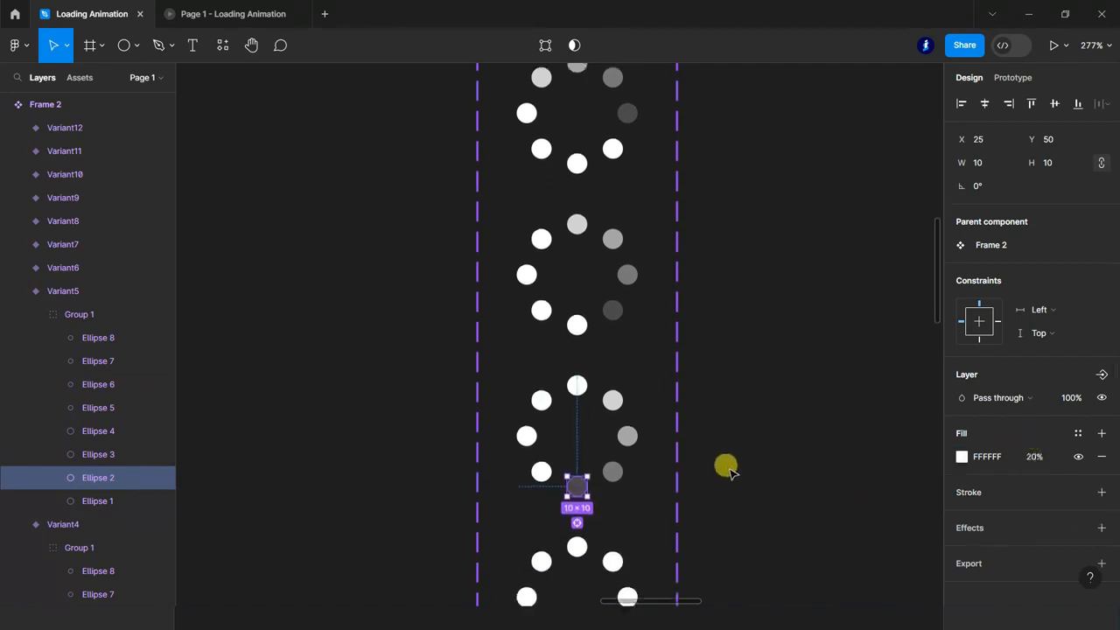
{"action": "left_click", "coordinate": [627, 468], "text": "ctrl"}
{"action": "left_click", "coordinate": [1034, 457]}
{"action": "type", "text": "80"}
{"action": "key", "text": "Return"}
{"action": "left_click", "coordinate": [614, 506]}
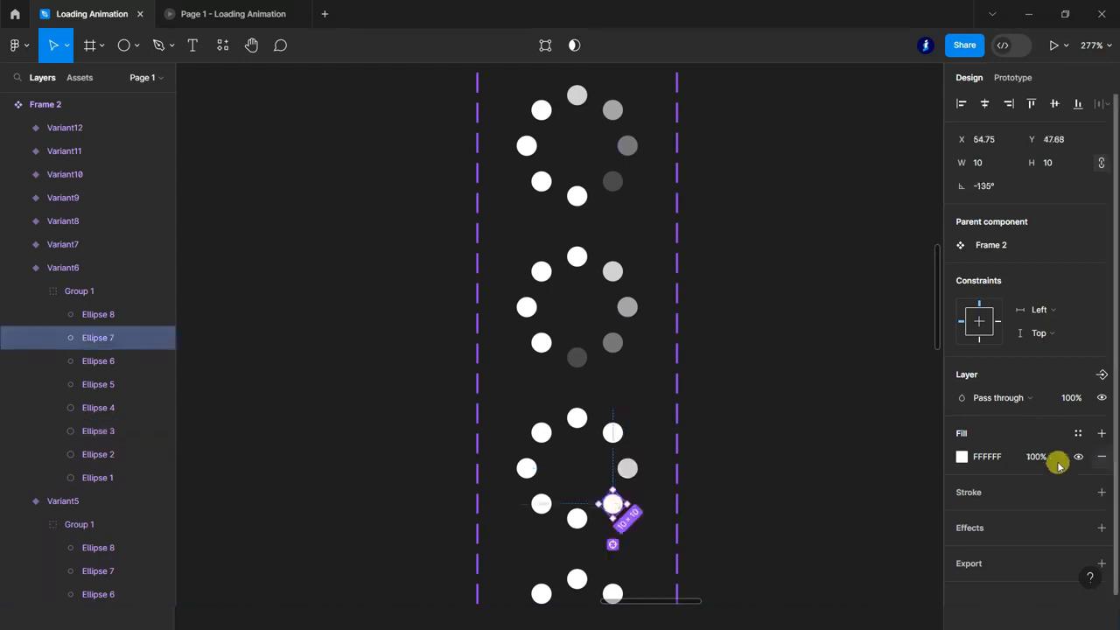
{"action": "type", "text": "60"}
{"action": "key", "text": "Return"}
In Variant6, set the fill opacity of the bottom dot to 40% and of the lower-left dot to 20%.
{"action": "left_click", "coordinate": [578, 518]}
{"action": "left_click", "coordinate": [1038, 460]}
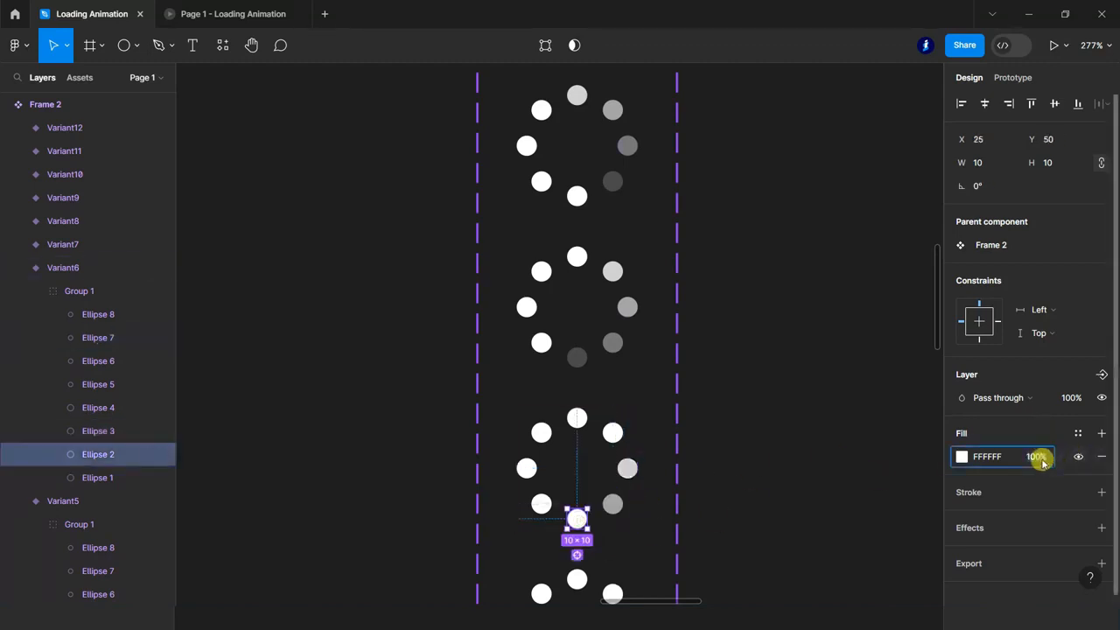
{"action": "type", "text": "40"}
{"action": "key", "text": "Return"}
{"action": "left_click", "coordinate": [536, 503]}
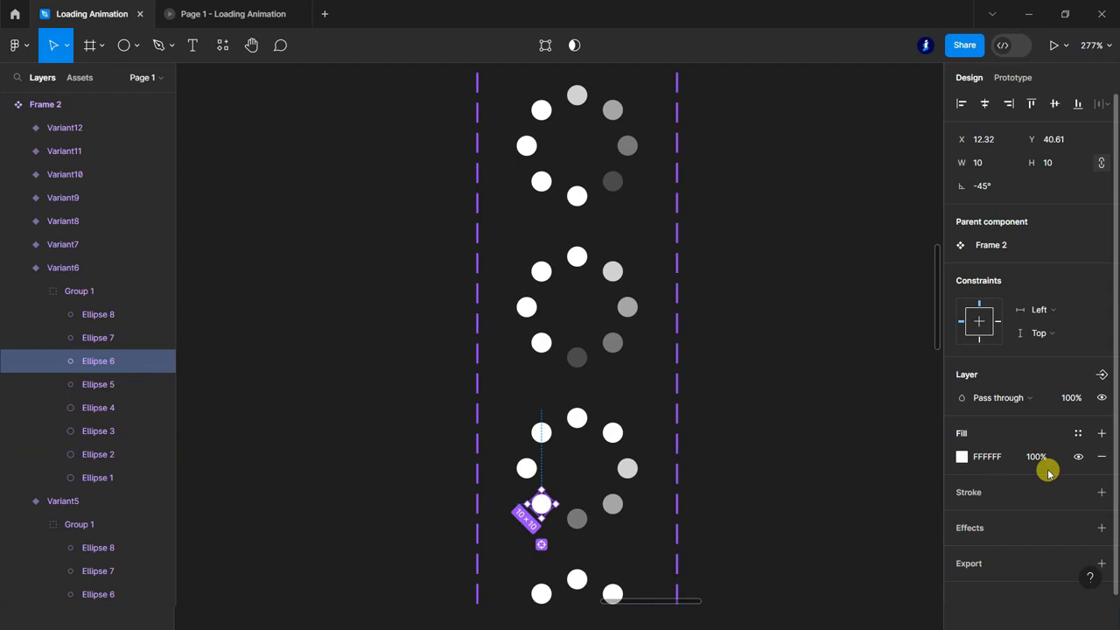
{"action": "left_click", "coordinate": [1040, 459]}
{"action": "type", "text": "20"}
{"action": "key", "text": "Return"}
In Variant7, set the fill opacity of the lower-right dot to 80% and of the bottom dot to 60%.
{"action": "scroll", "coordinate": [732, 480], "scroll_direction": "down", "scroll_amount": 4}
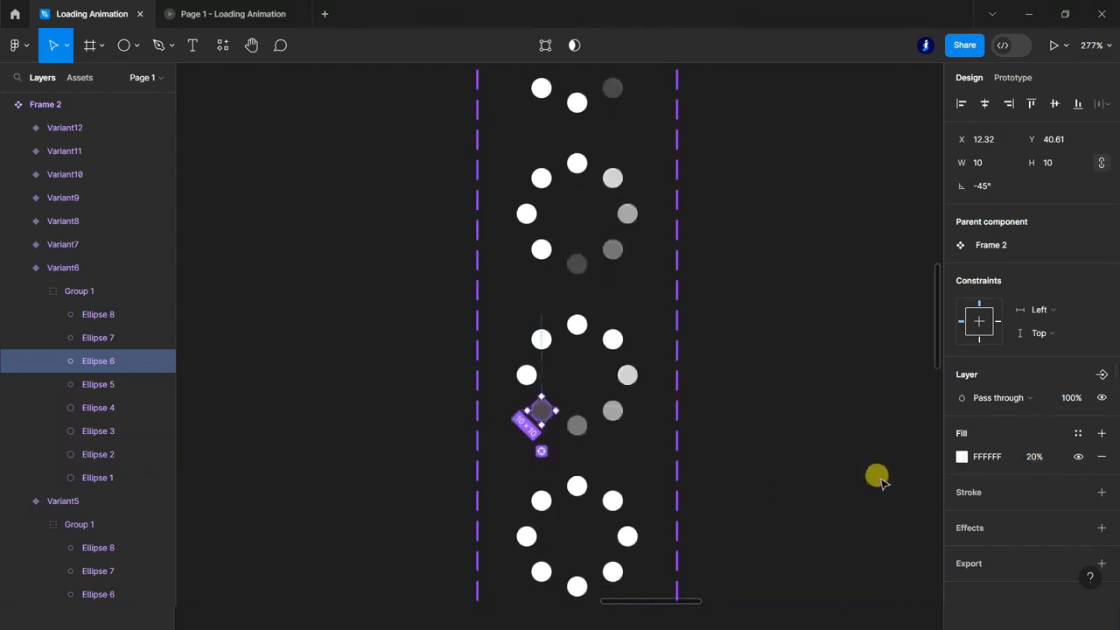
{"action": "scroll", "coordinate": [778, 400], "scroll_direction": "down", "scroll_amount": 1}
{"action": "left_click", "coordinate": [613, 460]}
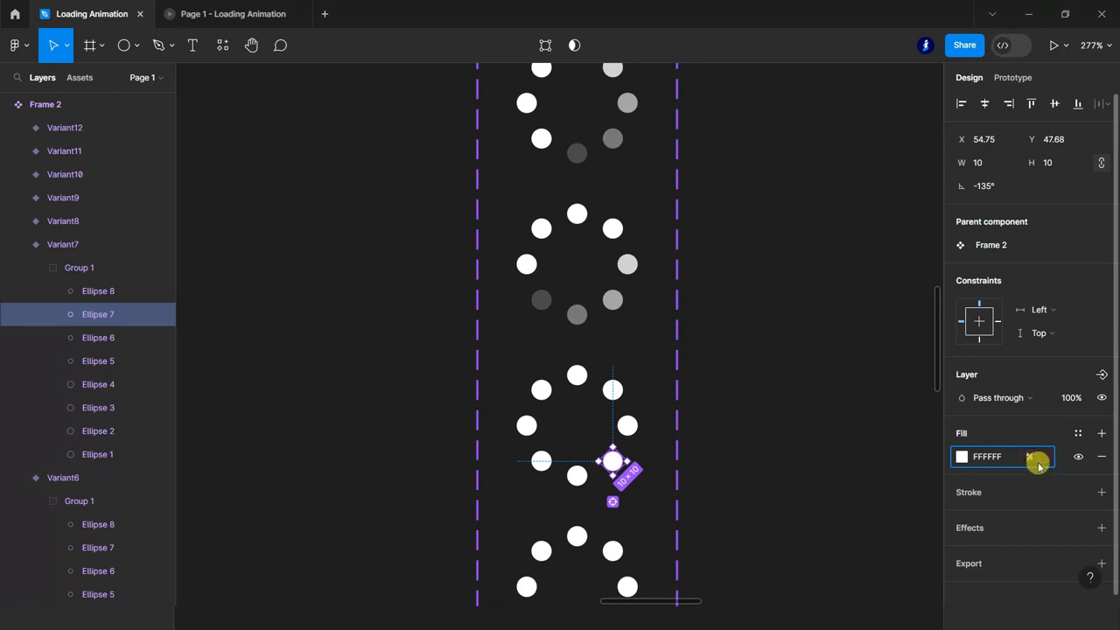
{"action": "left_click", "coordinate": [1038, 461]}
{"action": "type", "text": "80"}
{"action": "key", "text": "Return"}
{"action": "left_click", "coordinate": [578, 477]}
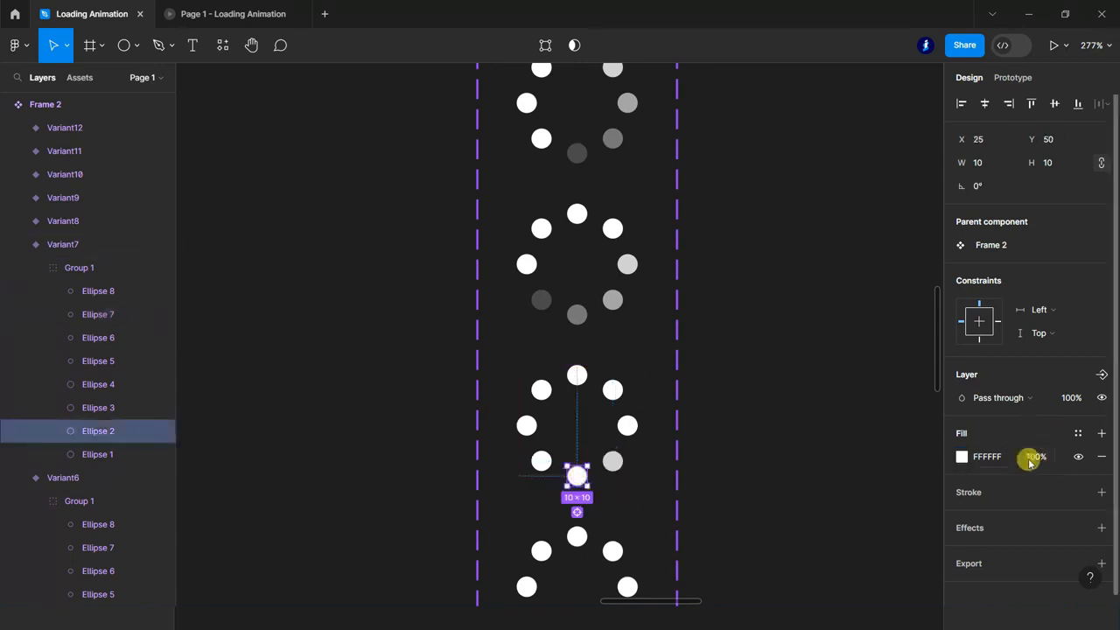
{"action": "type", "text": "60"}
{"action": "key", "text": "Return"}
In Variant7, set the fill opacity of the lower-left dot to 40% and of the left dot to 20%.
{"action": "left_click", "coordinate": [536, 459]}
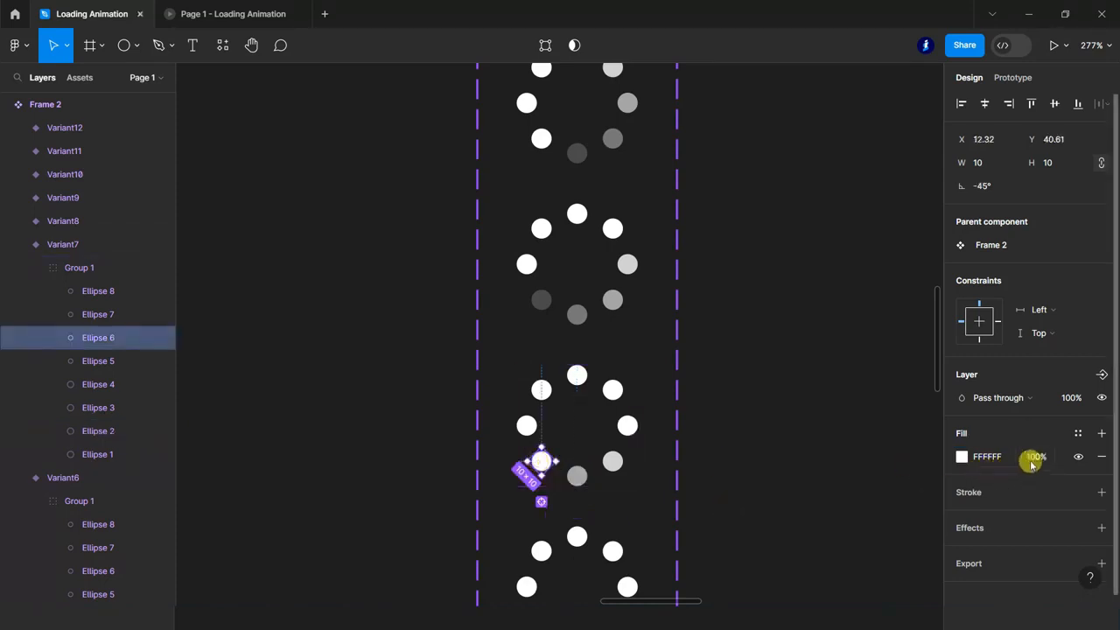
{"action": "key", "text": "Return"}
{"action": "left_click", "coordinate": [525, 425]}
{"action": "left_click", "coordinate": [1038, 464]}
{"action": "type", "text": "20"}
{"action": "key", "text": "Return"}
In Variant8, set the fill opacity of the bottom dot to 80% and of the lower-left dot to 60%.
{"action": "scroll", "coordinate": [663, 467], "scroll_direction": "down", "scroll_amount": 2}
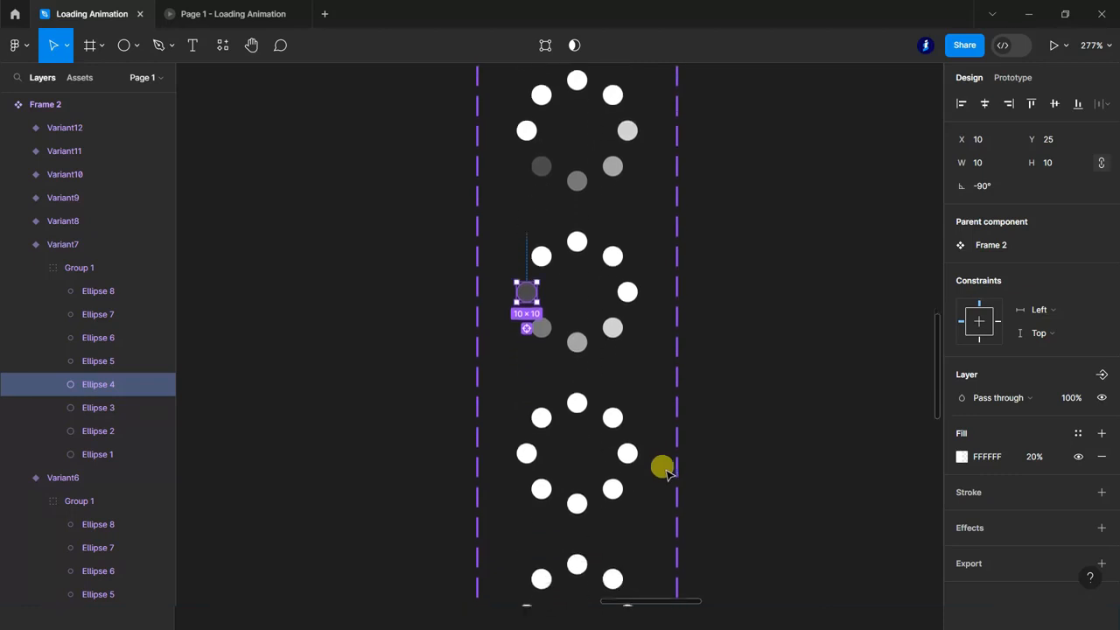
{"action": "left_click", "coordinate": [579, 503]}
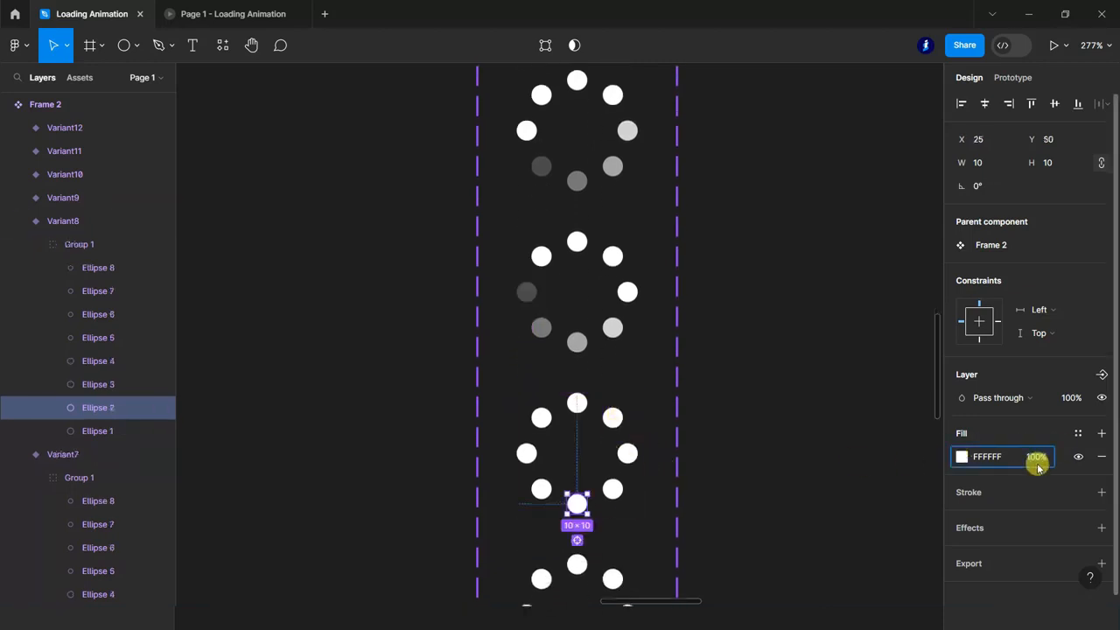
{"action": "key", "text": "Return"}
{"action": "left_click", "coordinate": [540, 488]}
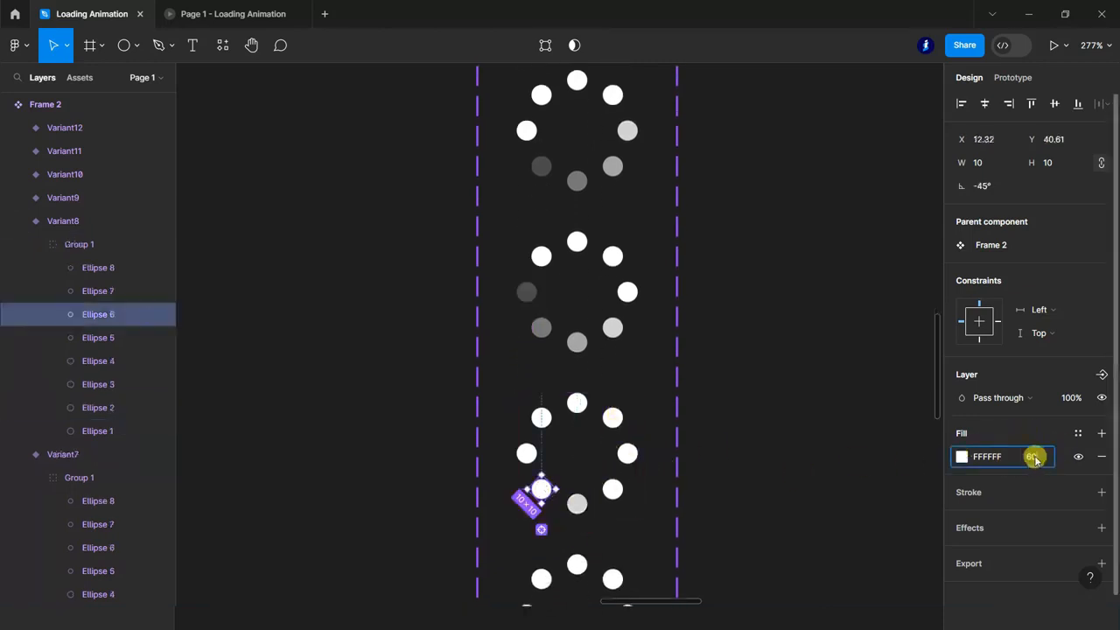
In Variant8, set the fill opacity of the left dot to 40% and of the upper-left dot to 20%.
{"action": "left_click", "coordinate": [528, 452]}
{"action": "left_click", "coordinate": [1054, 465]}
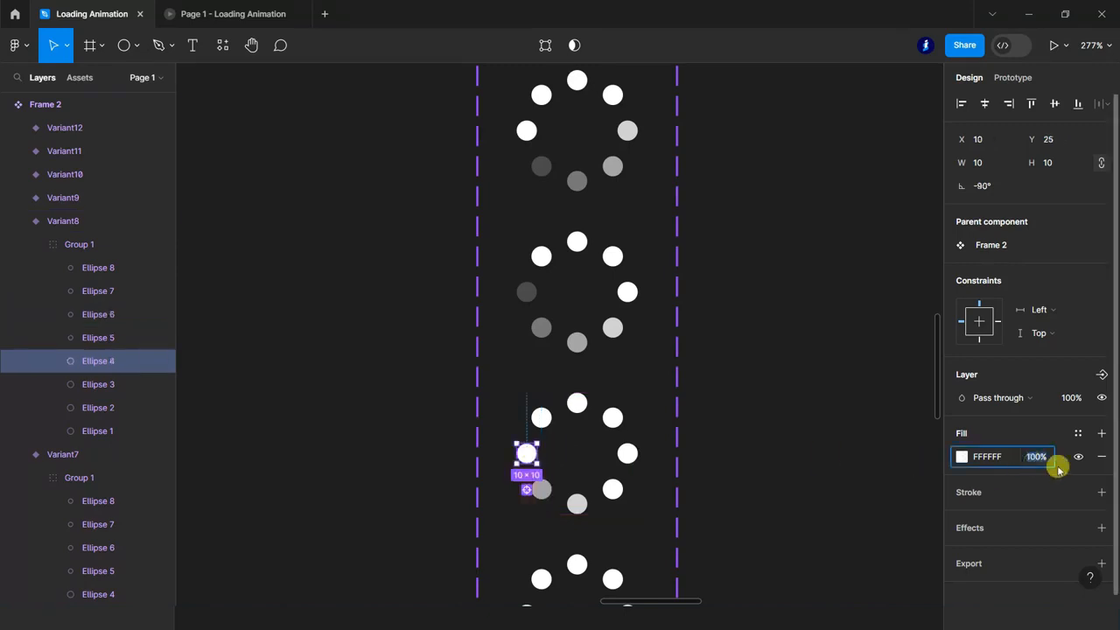
{"action": "type", "text": "40"}
{"action": "key", "text": "Return"}
{"action": "left_click", "coordinate": [541, 417]}
{"action": "left_click", "coordinate": [1041, 462]}
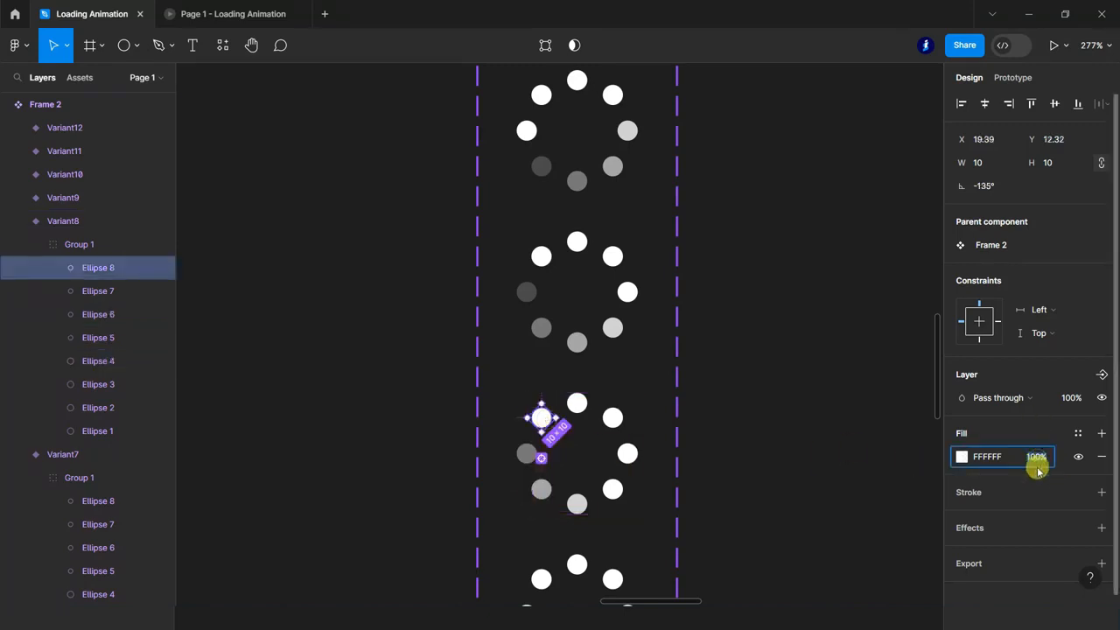
{"action": "key", "text": "Return"}
In Variant9, set the fill opacity of the lower-left dot to 80% and of the left dot to 60%.
{"action": "scroll", "coordinate": [695, 469], "scroll_direction": "down", "scroll_amount": 3}
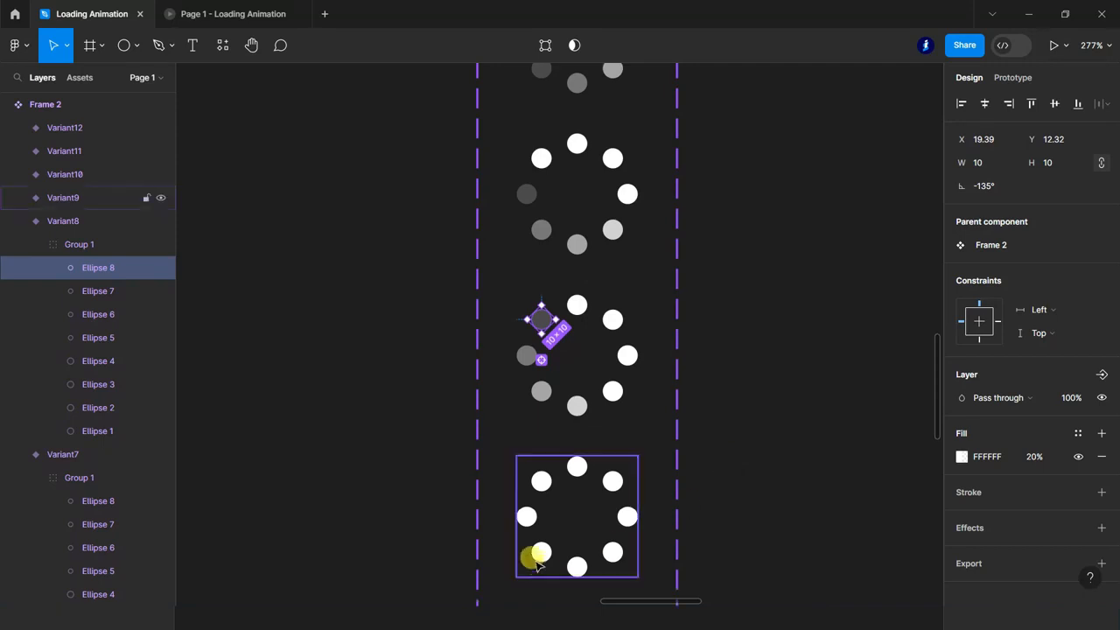
{"action": "left_click", "coordinate": [538, 554], "text": "ctrl"}
{"action": "left_click", "coordinate": [1036, 462]}
{"action": "type", "text": "80"}
{"action": "key", "text": "Return"}
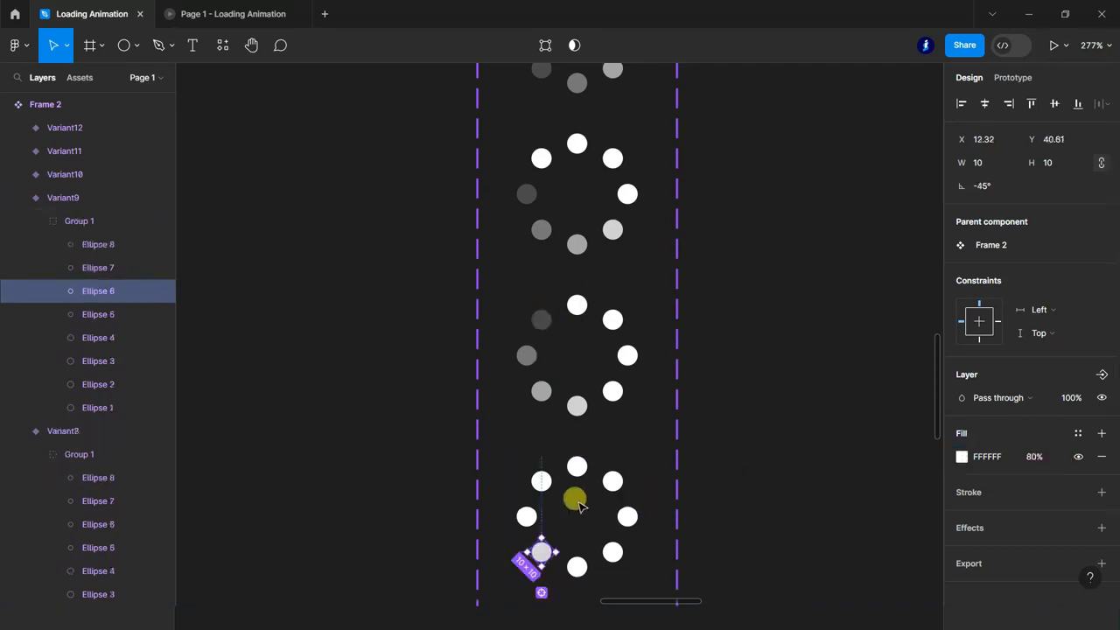
{"action": "left_click", "coordinate": [526, 516], "text": "ctrl"}
{"action": "left_click", "coordinate": [1035, 462]}
{"action": "type", "text": "60"}
{"action": "key", "text": "Return"}
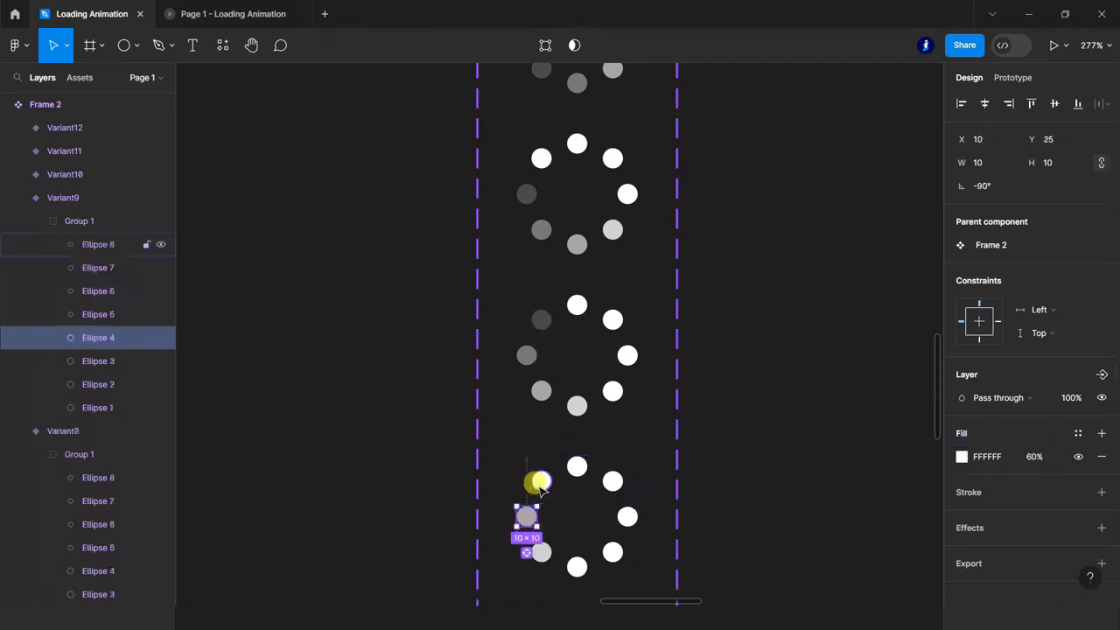
In Variant9, set the fill opacity of the upper-left dot to 40% and of the top dot to 20%.
{"action": "left_click", "coordinate": [539, 480], "text": "ctrl"}
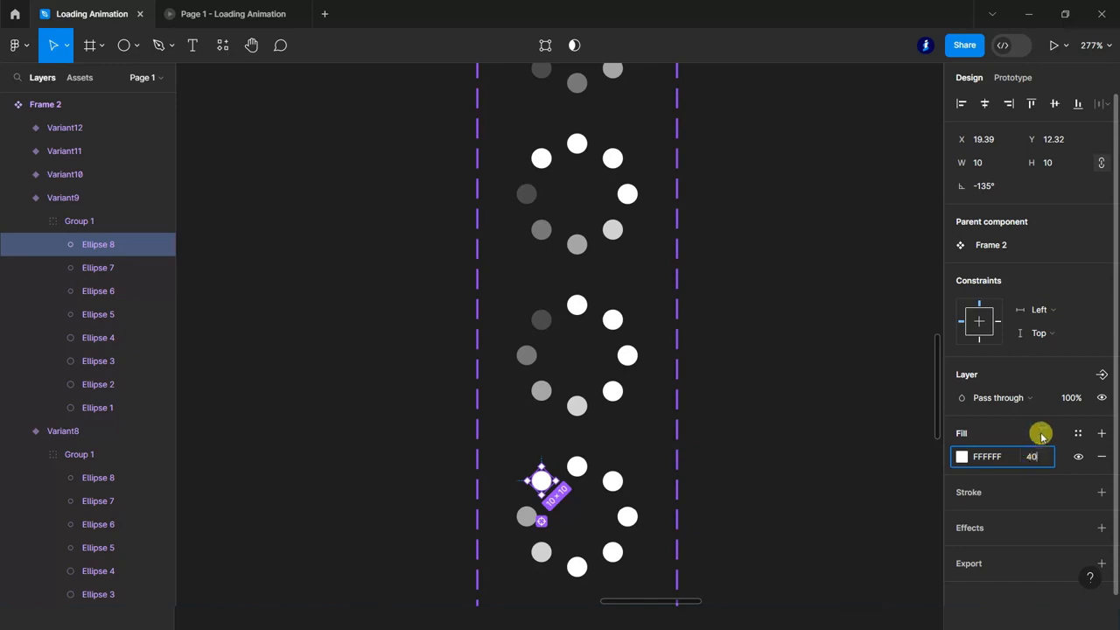
{"action": "type", "text": "40"}
{"action": "key", "text": "Return"}
{"action": "left_click", "coordinate": [576, 465], "text": "ctrl"}
{"action": "left_click", "coordinate": [1037, 462]}
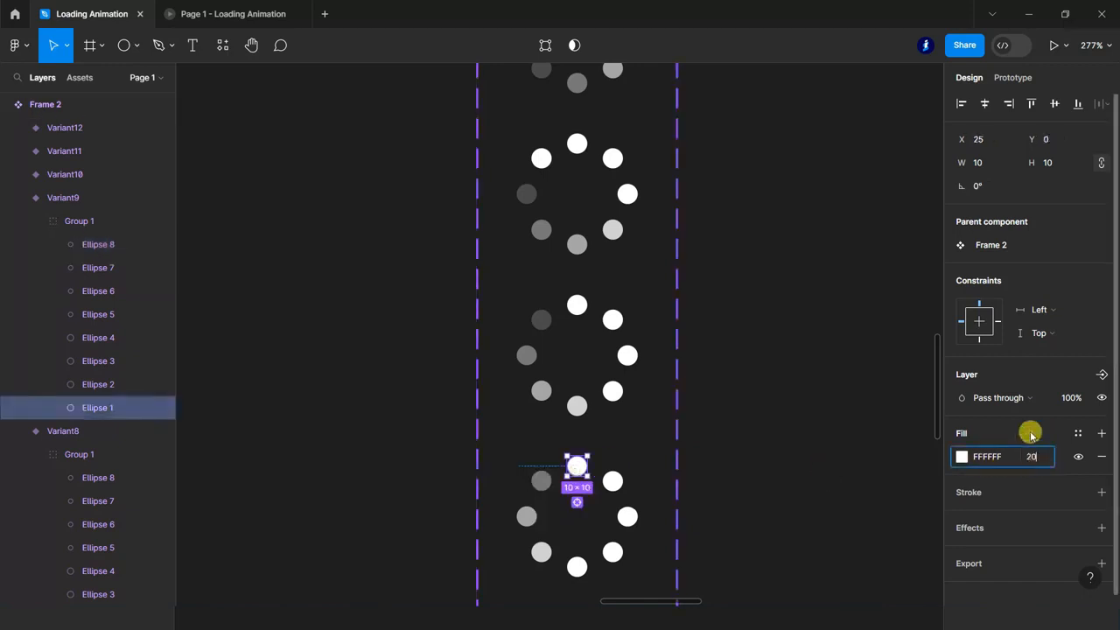
{"action": "type", "text": "20"}
{"action": "key", "text": "Return"}
Collapse Variant9's layers and delete the unused Variant10, Variant11 and Variant12 from the spinner component.
{"action": "scroll", "coordinate": [632, 459], "scroll_direction": "down", "scroll_amount": 10}
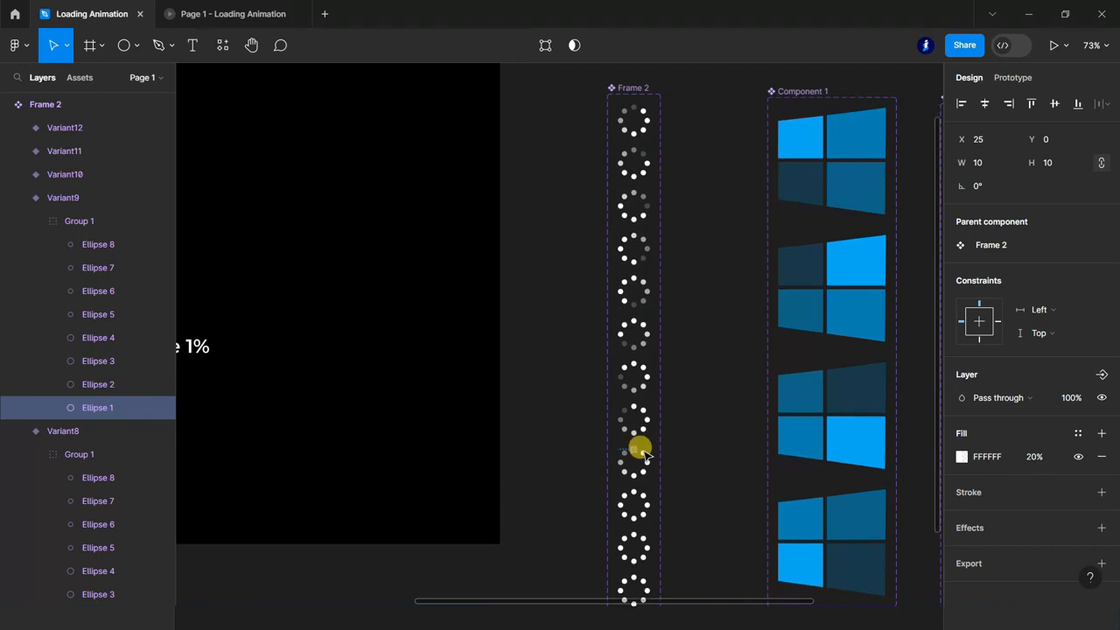
{"action": "scroll", "coordinate": [639, 489], "scroll_direction": "down", "scroll_amount": 2}
{"action": "scroll", "coordinate": [649, 522], "scroll_direction": "up", "scroll_amount": 3}
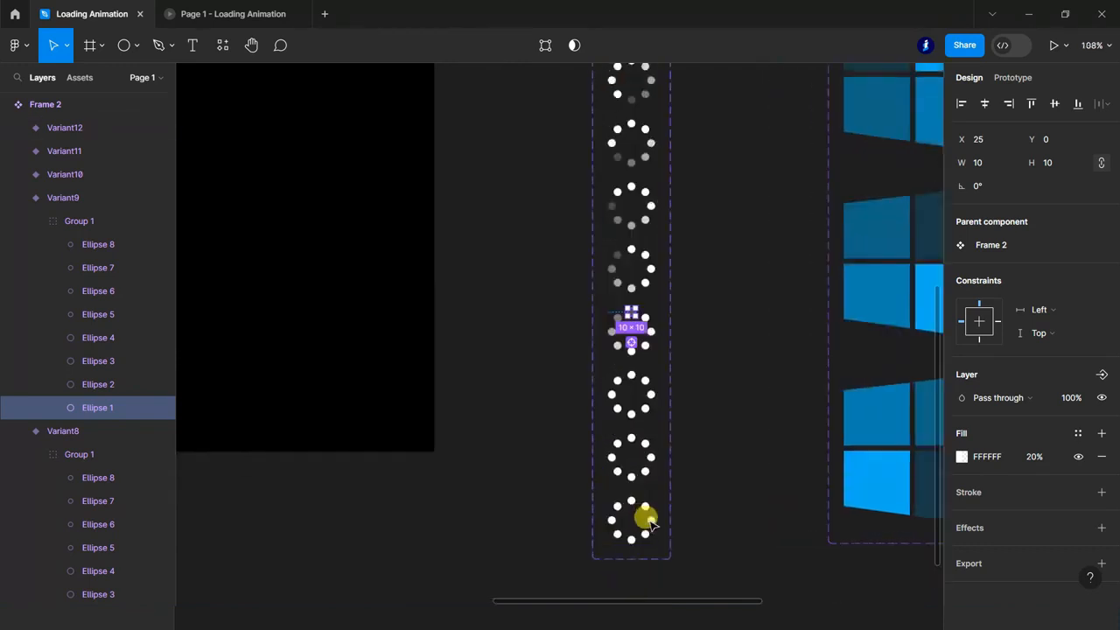
{"action": "left_click", "coordinate": [18, 196]}
{"action": "left_click", "coordinate": [70, 173]}
{"action": "left_click", "coordinate": [76, 129], "text": "shift"}
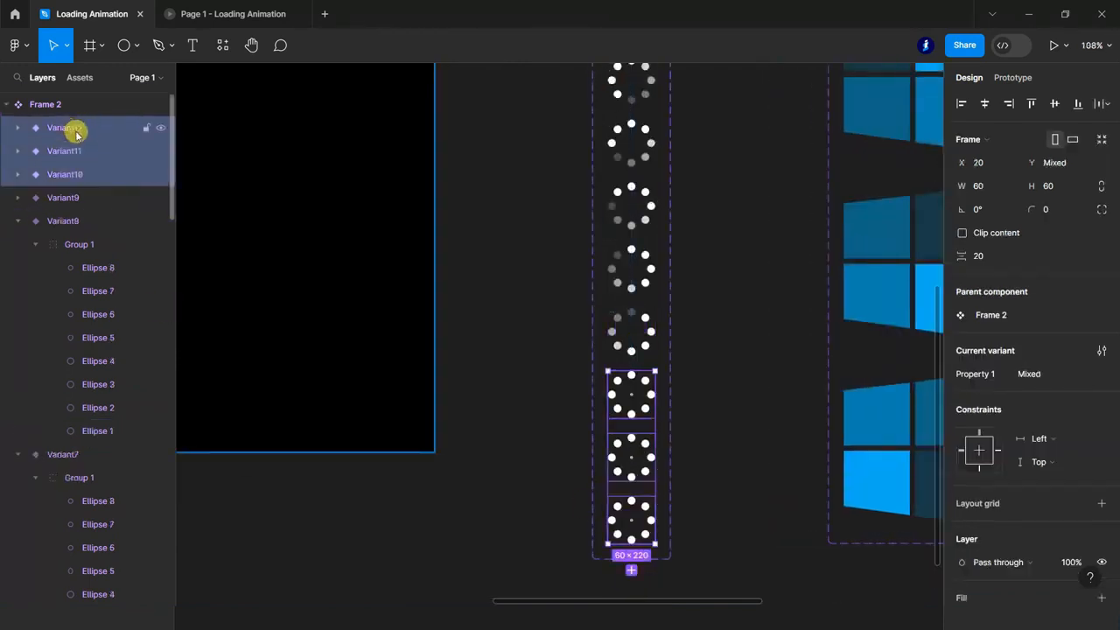
{"action": "key", "text": "Delete"}
Collapse the layers of Variant8 through Variant2 and of the Default variant, leaving nothing selected.
{"action": "left_click", "coordinate": [18, 151]}
{"action": "left_click", "coordinate": [18, 174]}
{"action": "left_click", "coordinate": [18, 196]}
{"action": "left_click", "coordinate": [19, 221]}
{"action": "left_click", "coordinate": [19, 244]}
{"action": "left_click", "coordinate": [17, 266]}
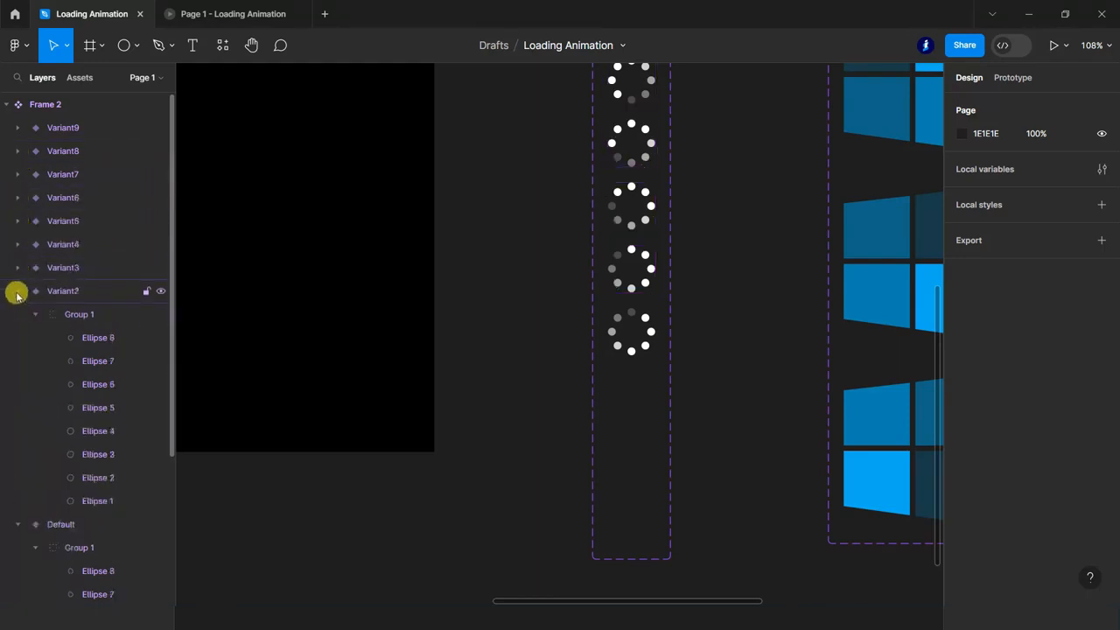
{"action": "left_click", "coordinate": [17, 290]}
{"action": "left_click", "coordinate": [13, 315]}
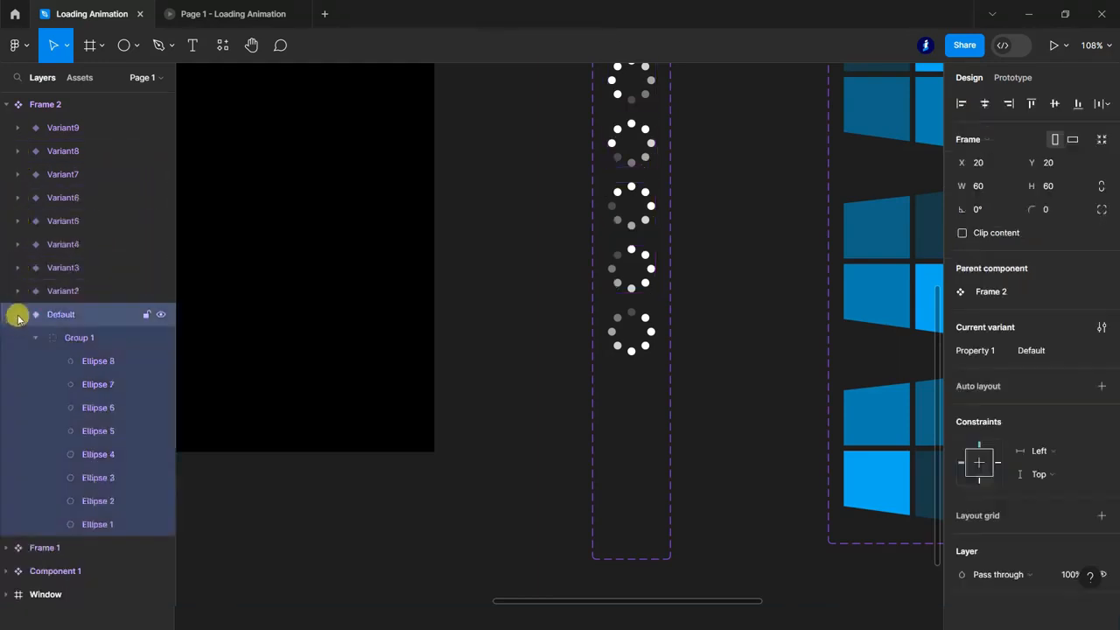
{"action": "left_click", "coordinate": [17, 316]}
{"action": "left_click", "coordinate": [631, 530]}
Add a prototype interaction from the Default spinner variant to Variant2, triggered after a delay of 1 ms.
{"action": "scroll", "coordinate": [691, 354], "scroll_direction": "up", "scroll_amount": 5}
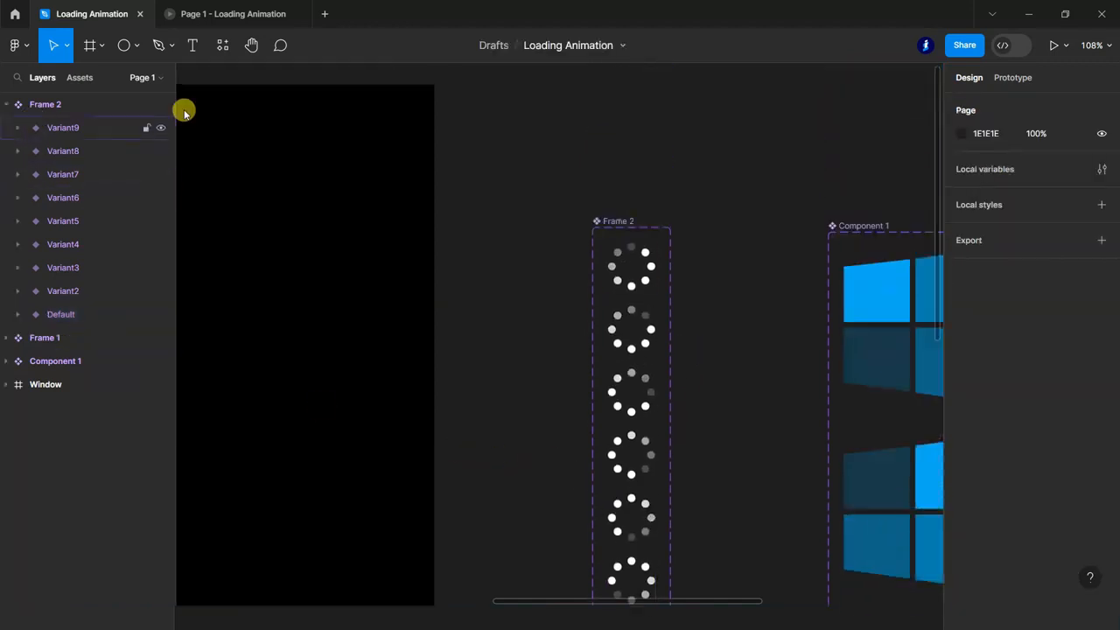
{"action": "left_click", "coordinate": [1020, 79]}
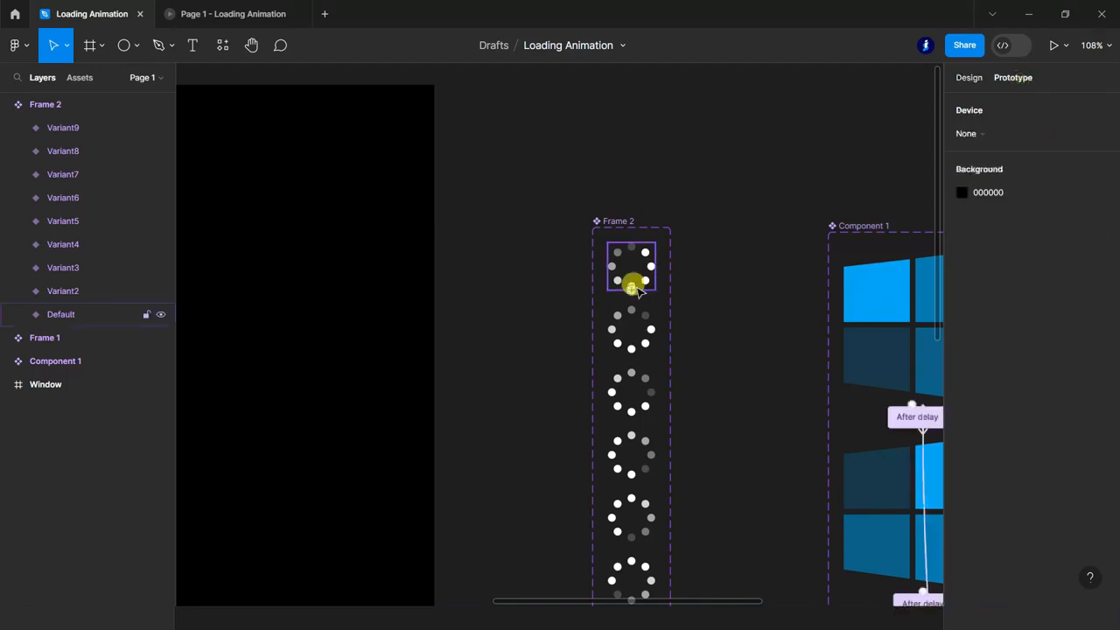
{"action": "left_click", "coordinate": [633, 308]}
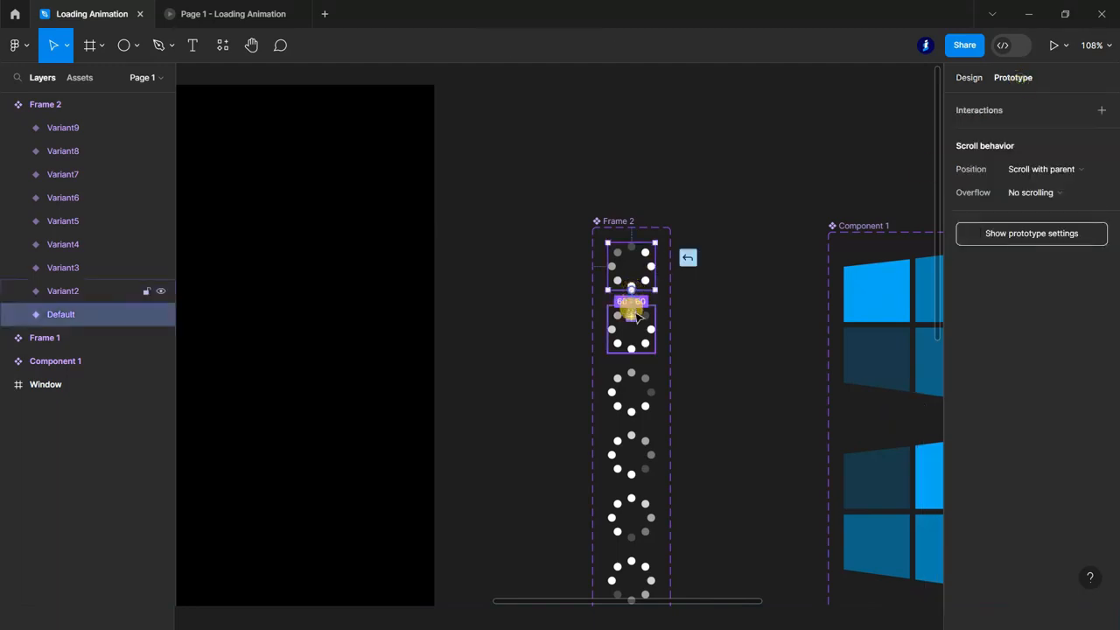
{"action": "left_click_drag", "start_coordinate": [636, 316], "coordinate": [630, 267]}
{"action": "left_click", "coordinate": [592, 343]}
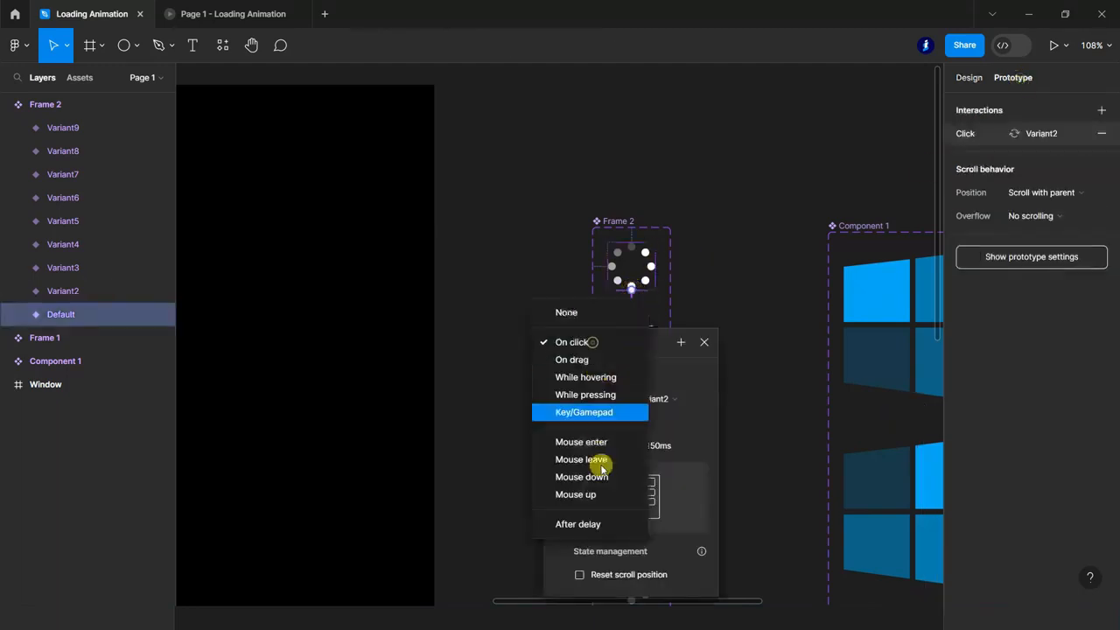
{"action": "left_click", "coordinate": [598, 524]}
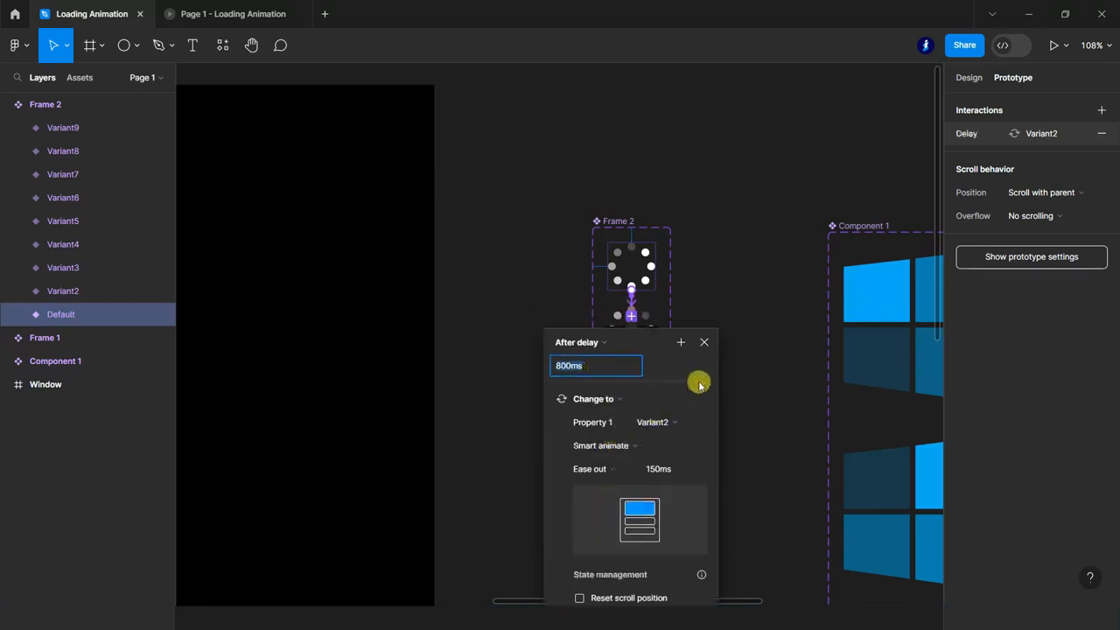
{"action": "left_click", "coordinate": [743, 341]}
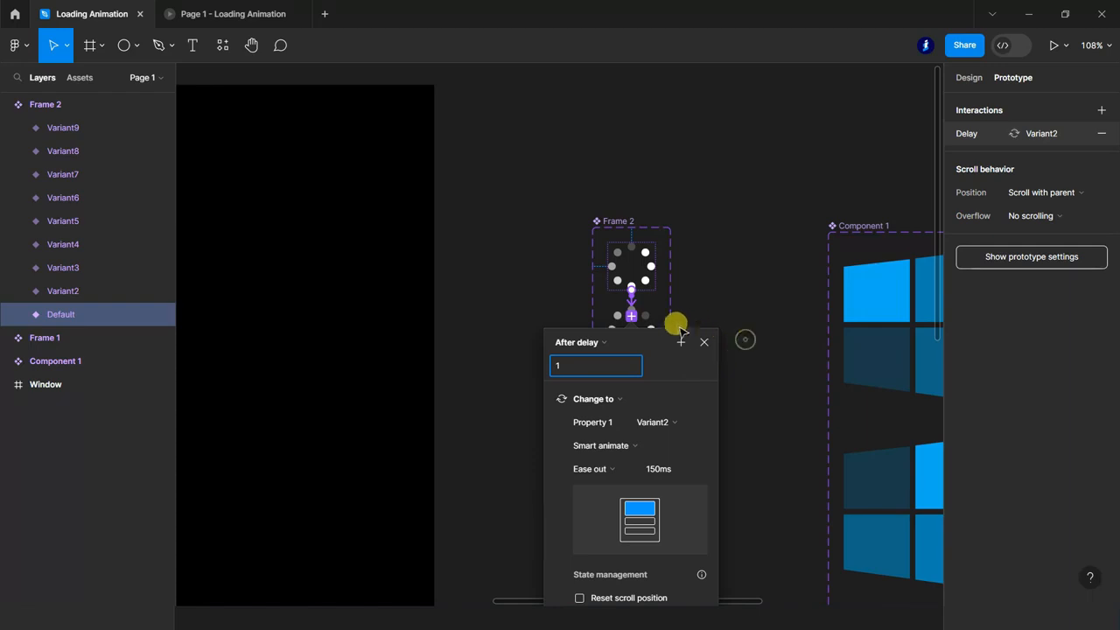
Add a prototype interaction from the Variant2 spinner to Variant3, triggered after a delay.
{"action": "left_click_drag", "start_coordinate": [632, 352], "coordinate": [630, 390]}
{"action": "left_click", "coordinate": [586, 397]}
{"action": "left_click", "coordinate": [582, 586]}
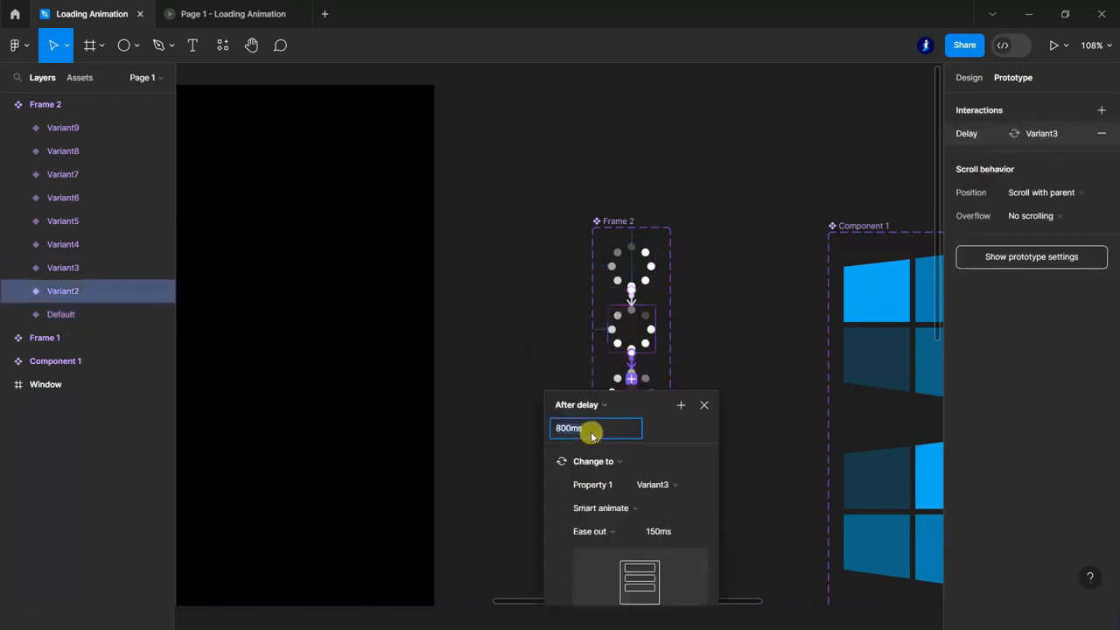
{"action": "left_click", "coordinate": [747, 448]}
Connect the Variant3 spinner to Variant4 with a change-to interaction triggered after a delay.
{"action": "scroll", "coordinate": [742, 432], "scroll_direction": "down", "scroll_amount": 2}
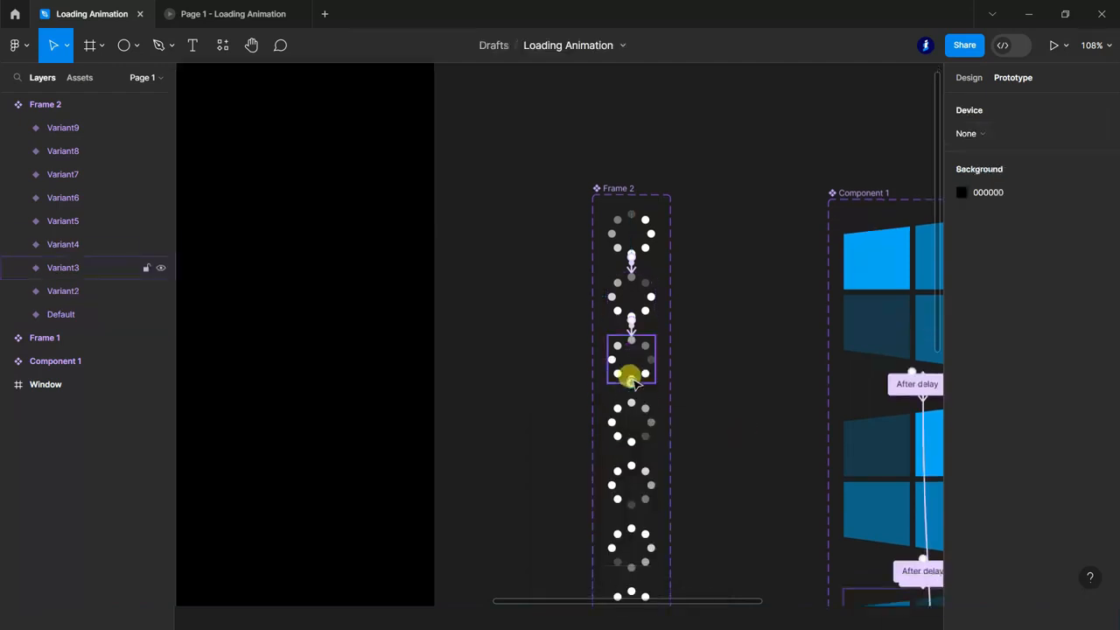
{"action": "left_click", "coordinate": [630, 375]}
{"action": "left_click_drag", "start_coordinate": [629, 393], "coordinate": [623, 450]}
{"action": "left_click", "coordinate": [574, 434]}
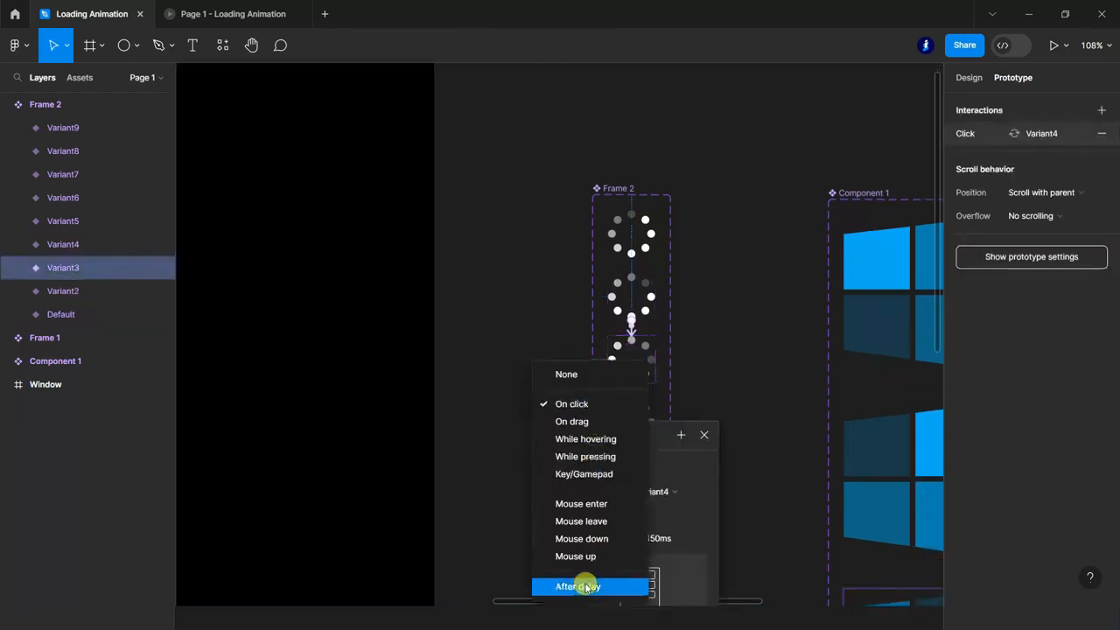
{"action": "left_click", "coordinate": [582, 583]}
{"action": "left_click", "coordinate": [750, 431]}
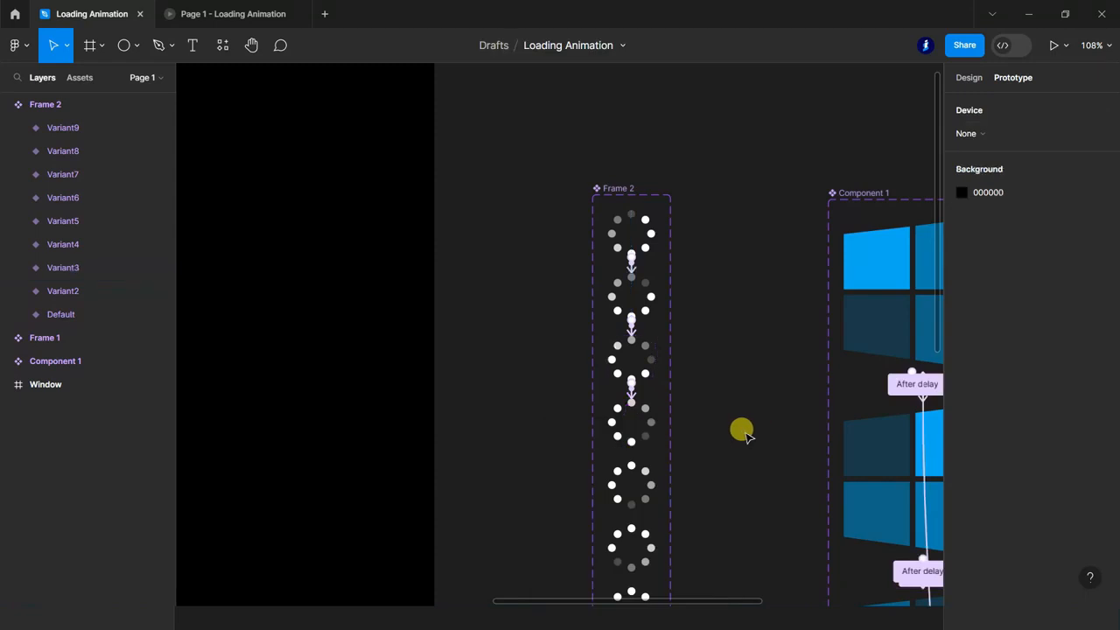
Add a prototype interaction from the Variant4 spinner to Variant5, triggered after a delay of 1 ms.
{"action": "scroll", "coordinate": [650, 370], "scroll_direction": "down", "scroll_amount": 2}
{"action": "left_click", "coordinate": [630, 354]}
{"action": "left_click_drag", "start_coordinate": [636, 388], "coordinate": [633, 393]}
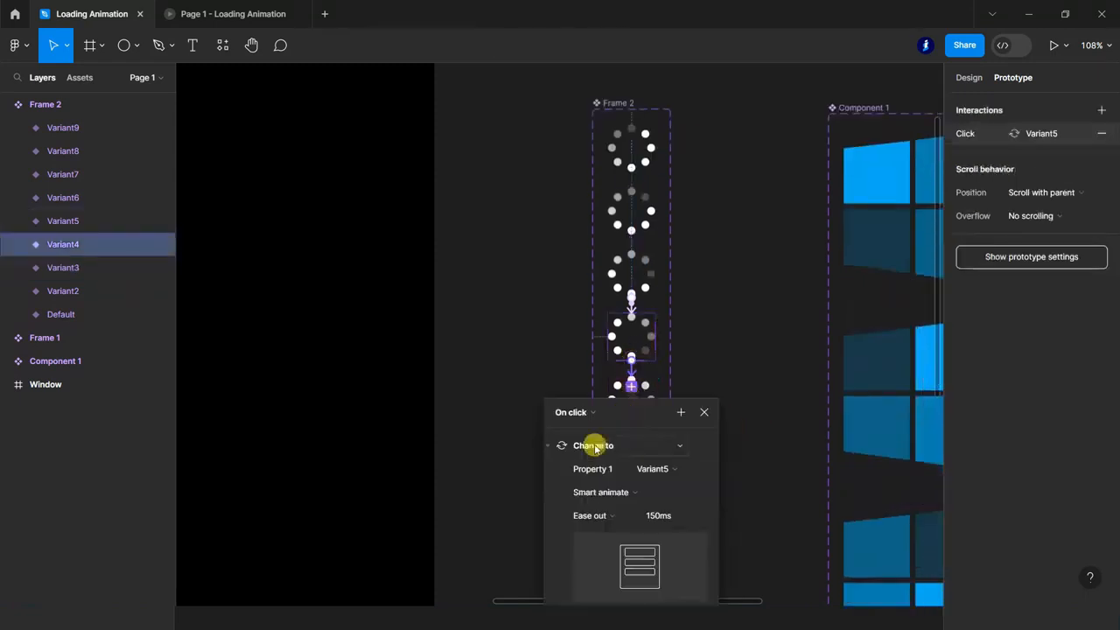
{"action": "left_click", "coordinate": [587, 415]}
{"action": "left_click", "coordinate": [584, 584]}
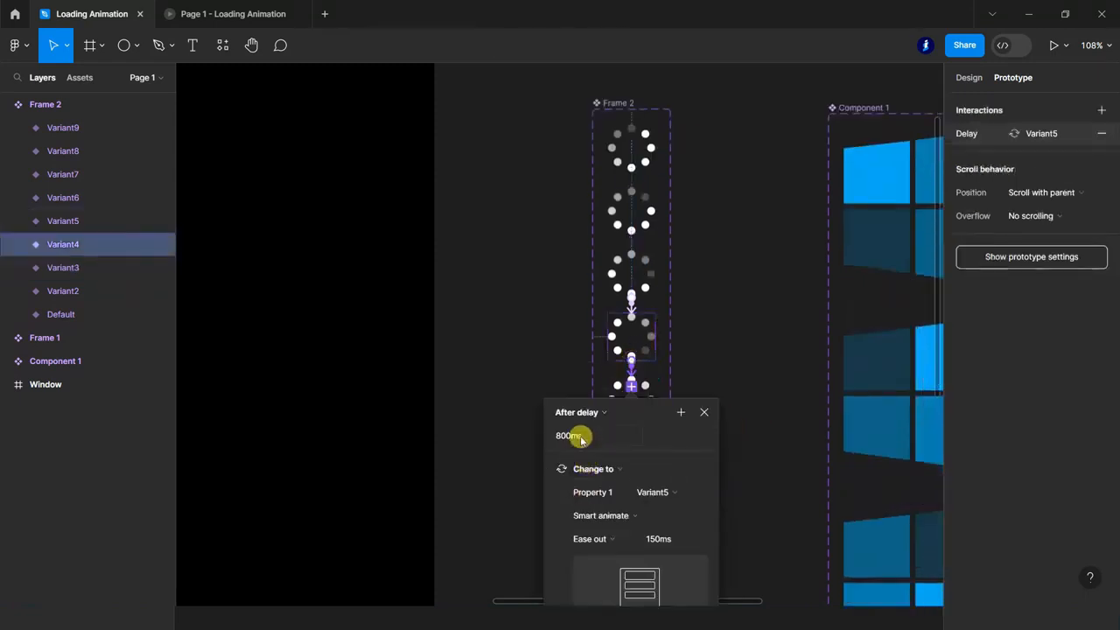
{"action": "type", "text": "1"}
{"action": "left_click", "coordinate": [752, 423]}
Link the Variant5 spinner to Variant6 with an interaction triggered after a delay of 1 ms.
{"action": "scroll", "coordinate": [727, 423], "scroll_direction": "down", "scroll_amount": 2}
{"action": "left_click_drag", "start_coordinate": [632, 352], "coordinate": [624, 405]}
{"action": "left_click", "coordinate": [588, 415]}
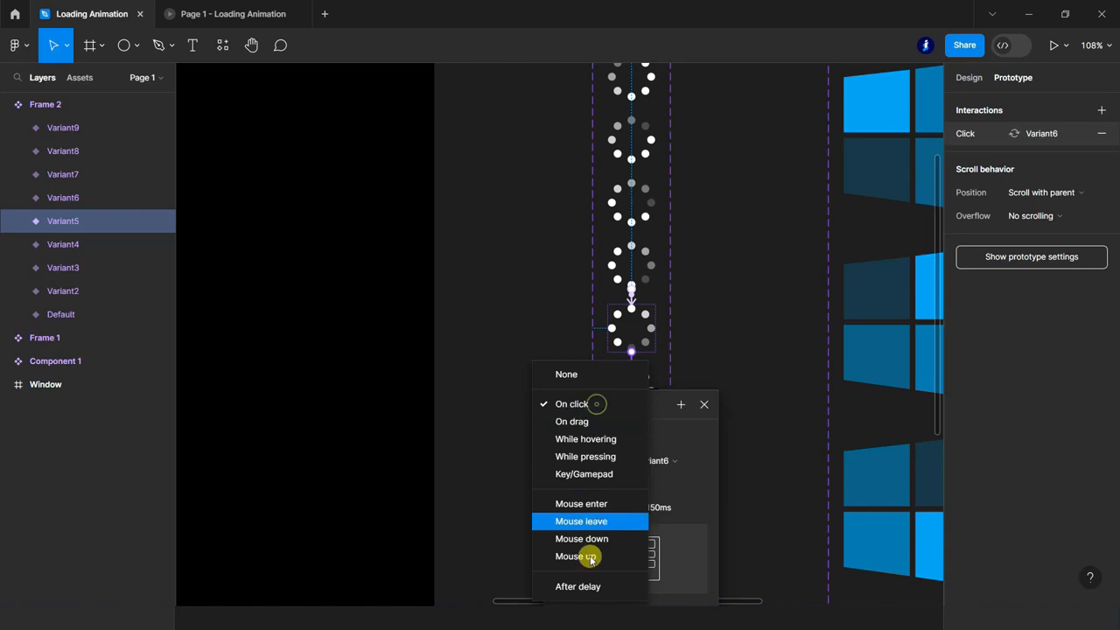
{"action": "left_click", "coordinate": [579, 586]}
{"action": "type", "text": "1"}
{"action": "left_click", "coordinate": [752, 405]}
Add a prototype interaction from the Variant6 spinner to Variant7, triggered after a delay.
{"action": "scroll", "coordinate": [612, 337], "scroll_direction": "down", "scroll_amount": 2}
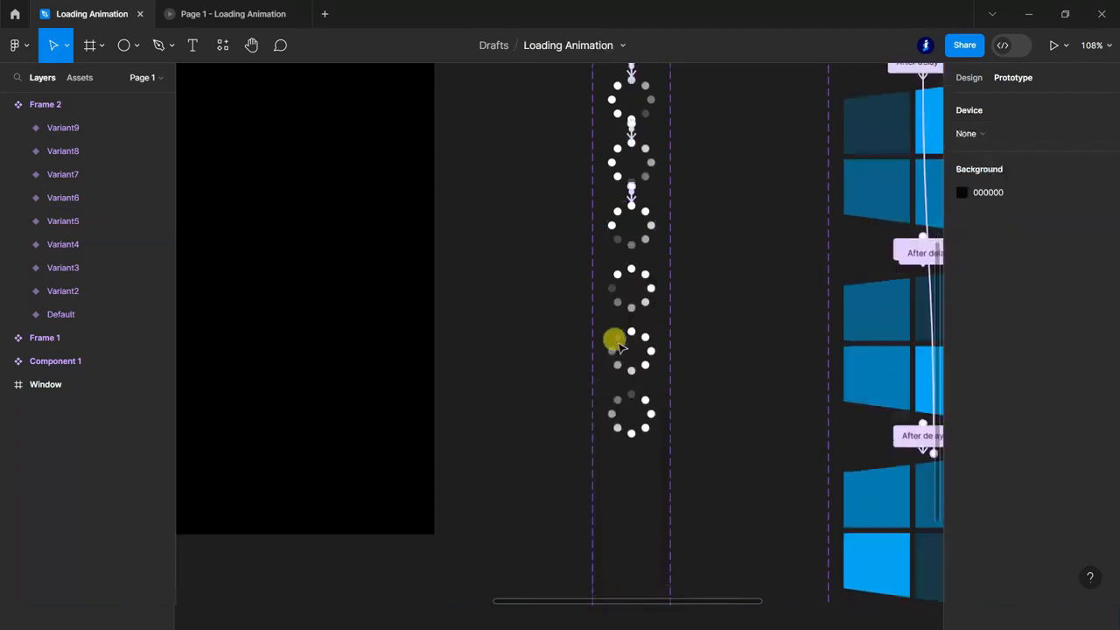
{"action": "left_click", "coordinate": [630, 245]}
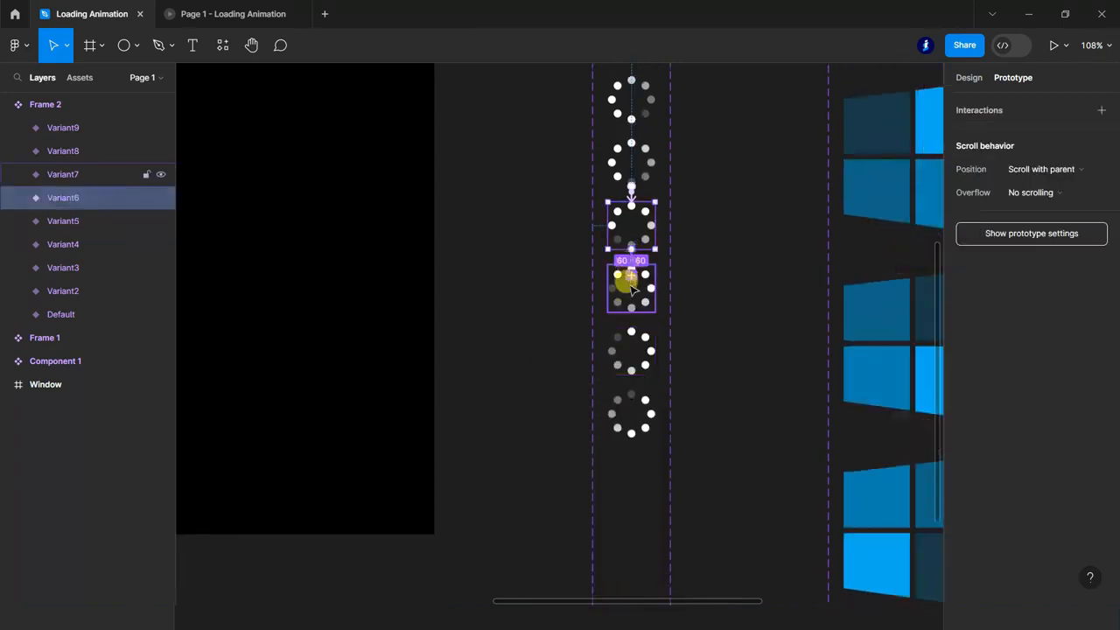
{"action": "left_click_drag", "start_coordinate": [631, 285], "coordinate": [630, 285]}
{"action": "left_click", "coordinate": [582, 302]}
{"action": "left_click", "coordinate": [585, 482]}
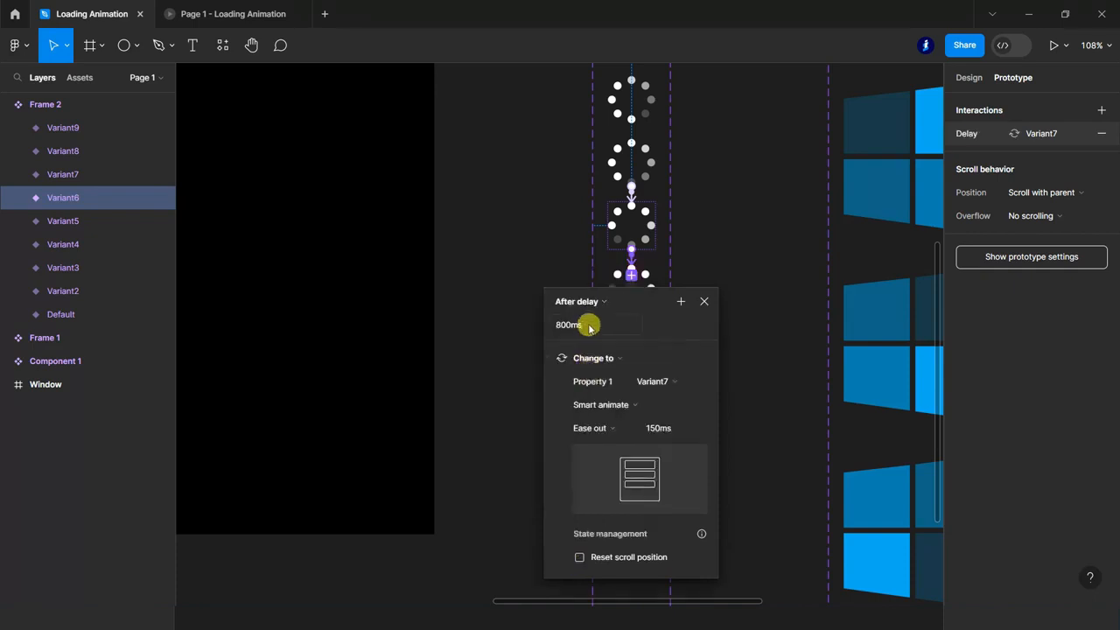
{"action": "left_click", "coordinate": [745, 334]}
Connect the Variant7 spinner to Variant8 with a prototype interaction triggered after a delay of 1 ms.
{"action": "left_click", "coordinate": [625, 305]}
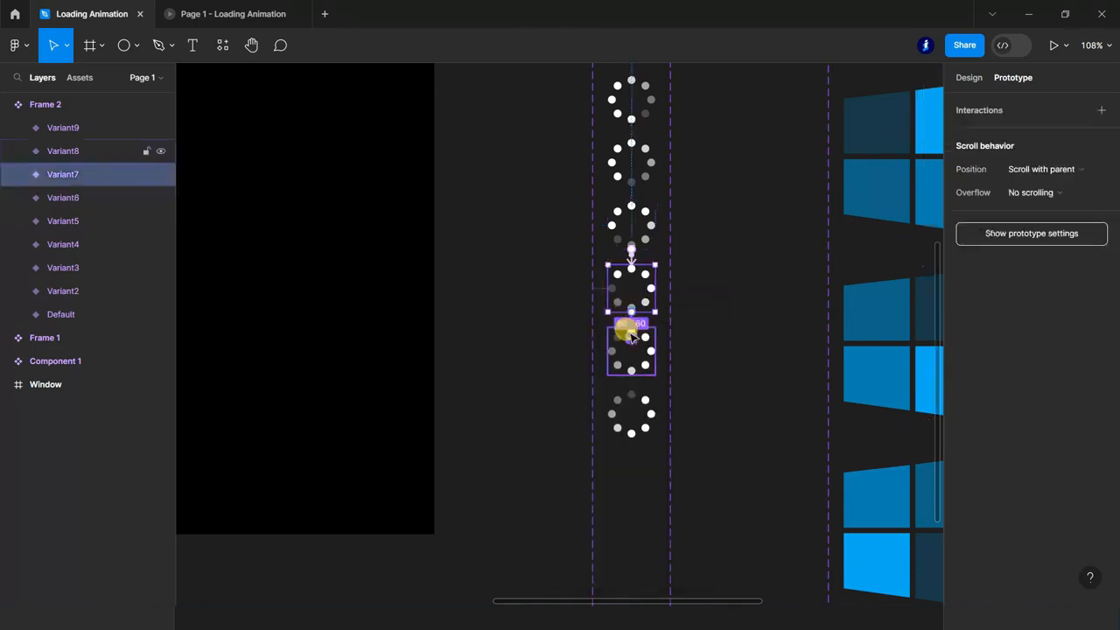
{"action": "left_click_drag", "start_coordinate": [630, 337], "coordinate": [630, 337]}
{"action": "left_click", "coordinate": [600, 401]}
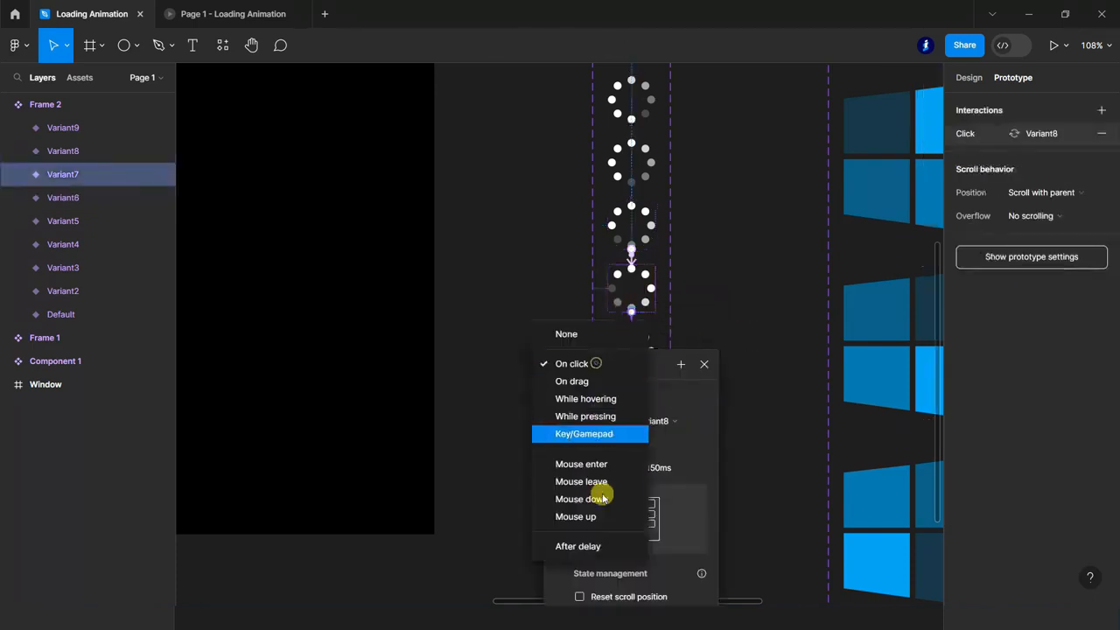
{"action": "left_click", "coordinate": [600, 543]}
{"action": "type", "text": "1"}
{"action": "left_click", "coordinate": [748, 378]}
Add a prototype interaction from the Variant8 spinner to Variant9, triggered after a delay.
{"action": "left_click", "coordinate": [632, 360]}
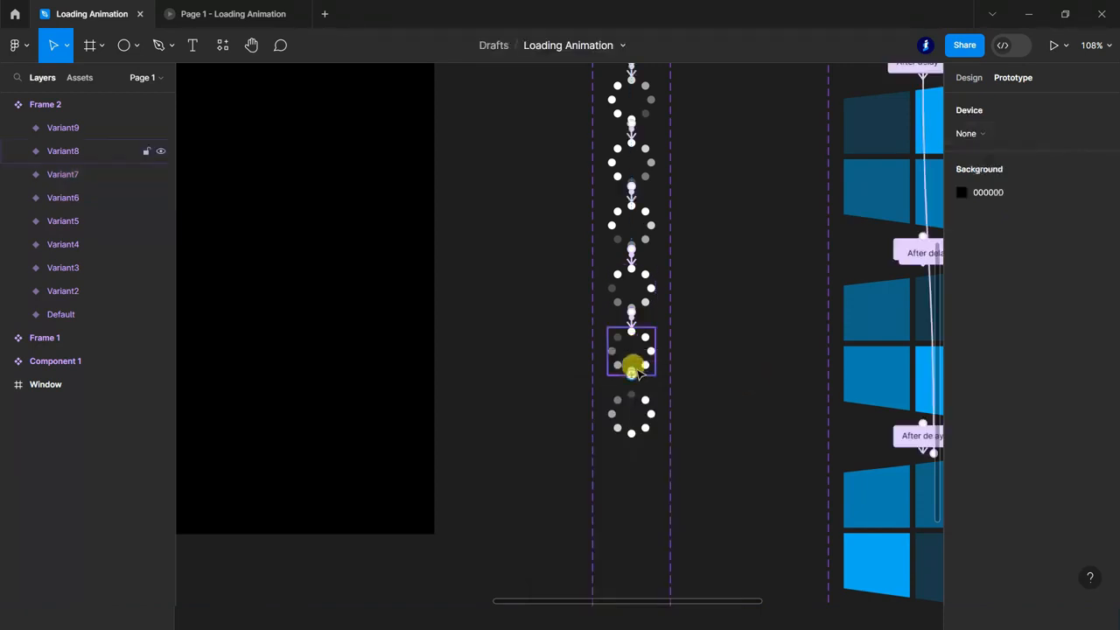
{"action": "left_click_drag", "start_coordinate": [631, 398], "coordinate": [632, 398]}
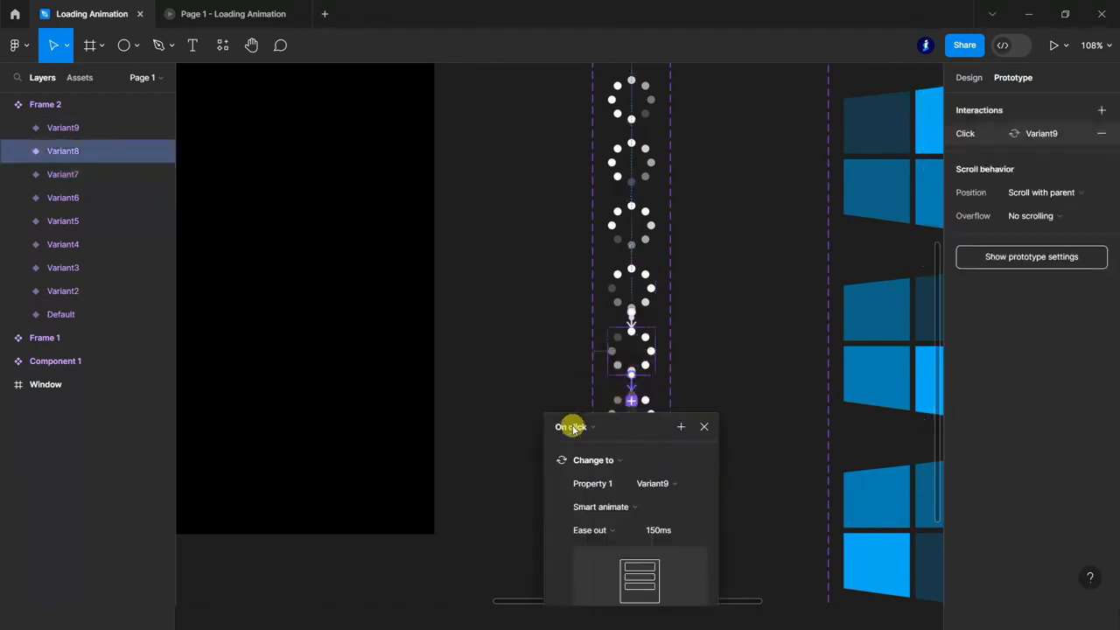
{"action": "left_click", "coordinate": [572, 426]}
{"action": "left_click", "coordinate": [588, 583]}
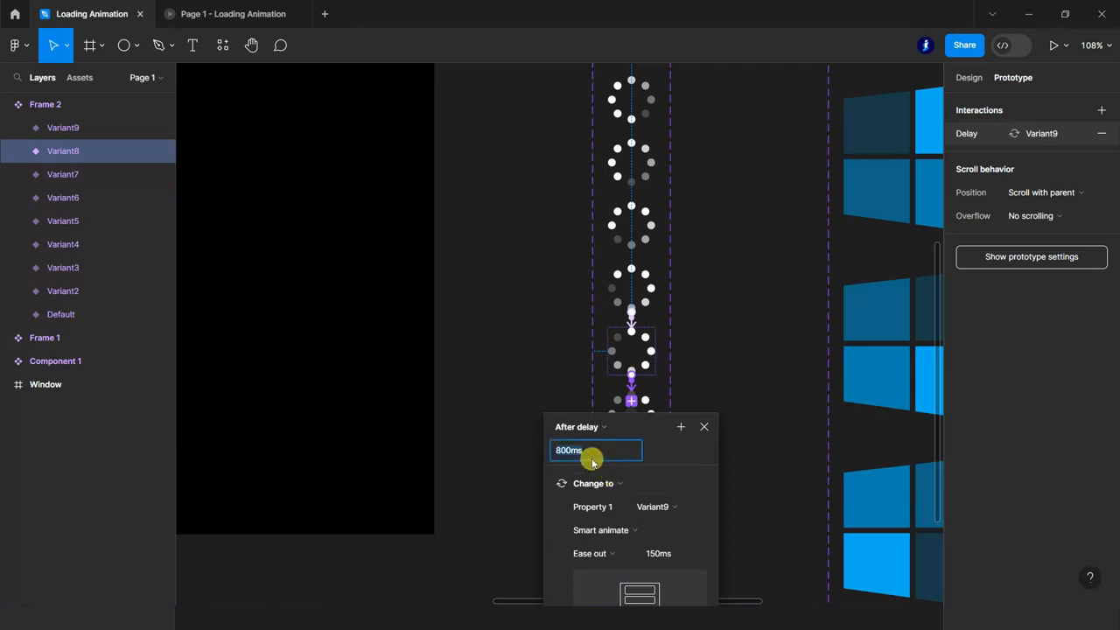
{"action": "left_click", "coordinate": [707, 431]}
Loop the spinner by linking Variant9 back to the Default variant, triggered after a delay of 1 ms.
{"action": "left_click", "coordinate": [650, 411]}
{"action": "left_click_drag", "start_coordinate": [652, 411], "coordinate": [632, 219]}
{"action": "left_click", "coordinate": [593, 257]}
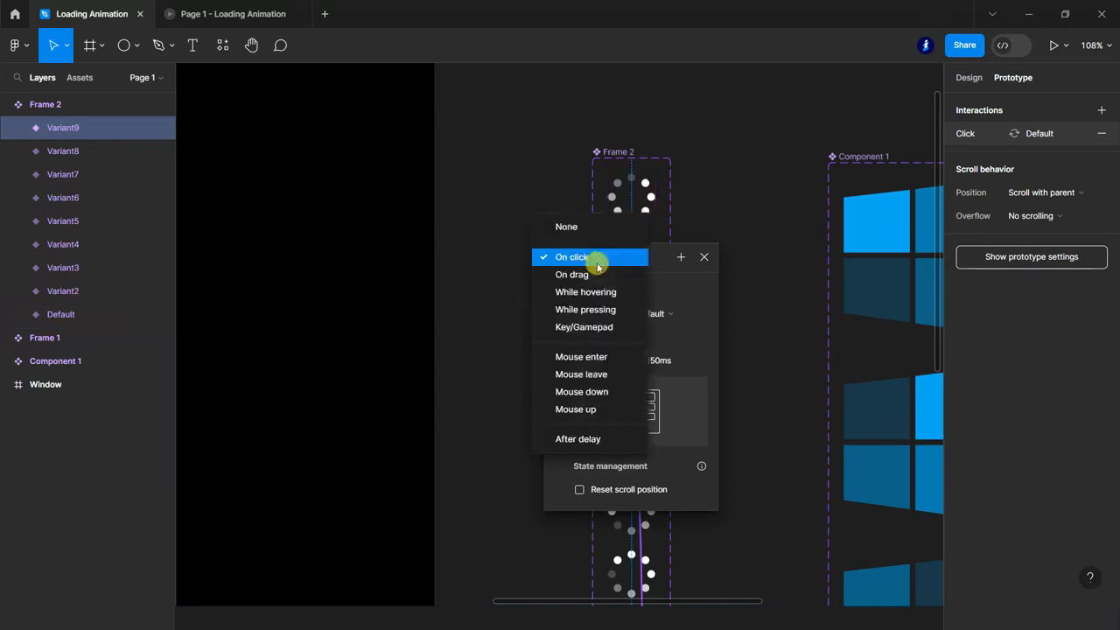
{"action": "left_click", "coordinate": [600, 438]}
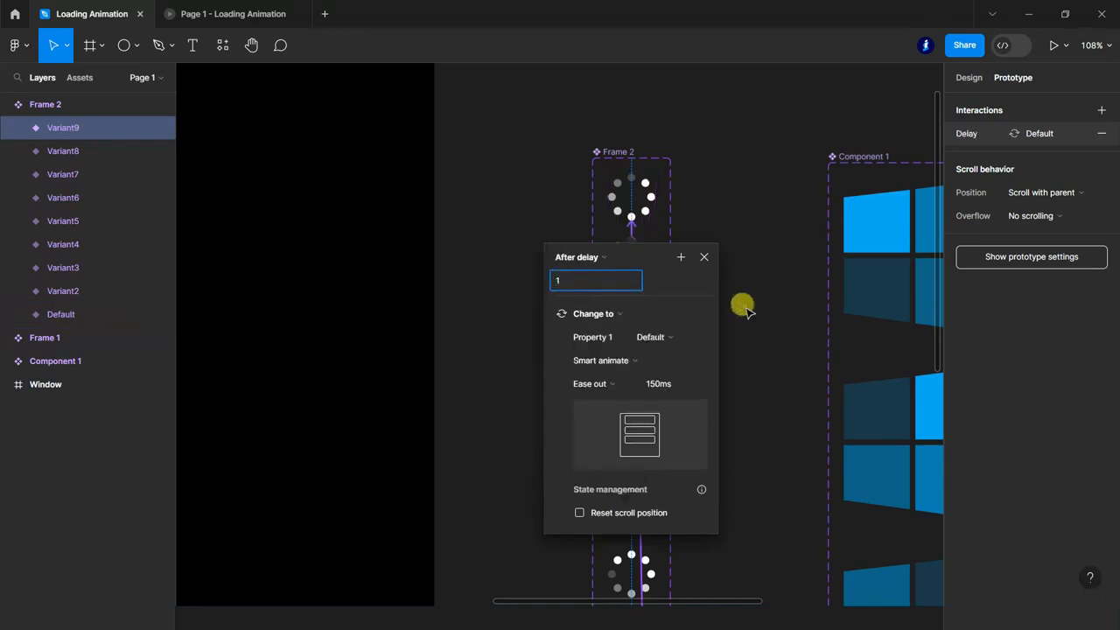
{"action": "left_click", "coordinate": [744, 306]}
Place an instance of the Frame 2 spinner component horizontally centred below the update text in the Window frame, and switch to the prototype preview.
{"action": "left_click", "coordinate": [7, 104]}
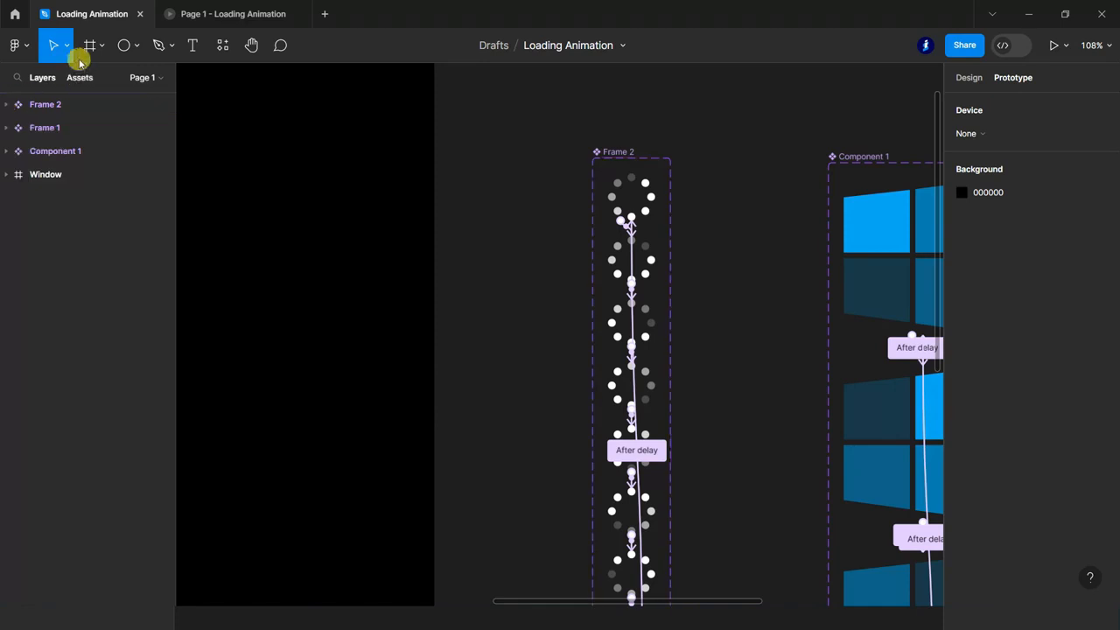
{"action": "left_click", "coordinate": [79, 77]}
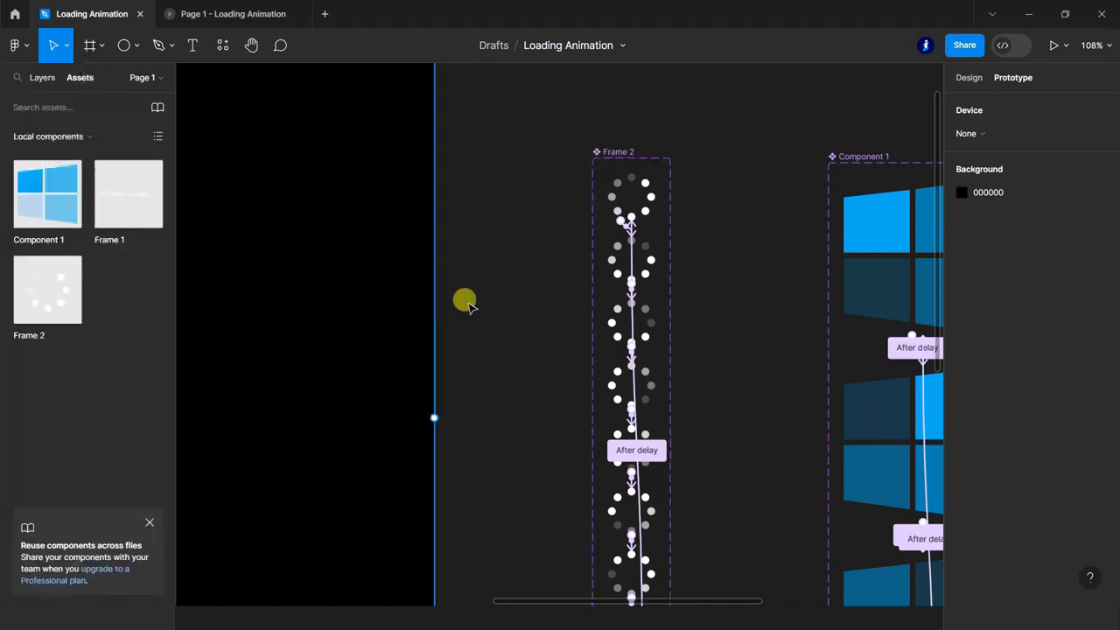
{"action": "scroll", "coordinate": [462, 300], "scroll_direction": "down", "scroll_amount": 10}
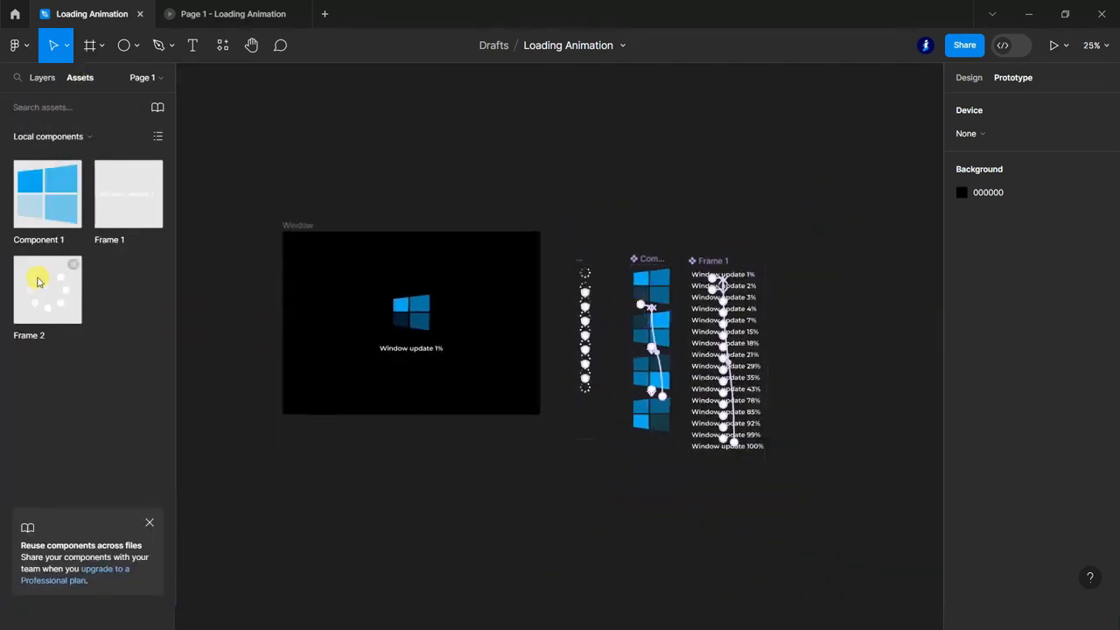
{"action": "left_click_drag", "start_coordinate": [266, 349], "coordinate": [425, 380]}
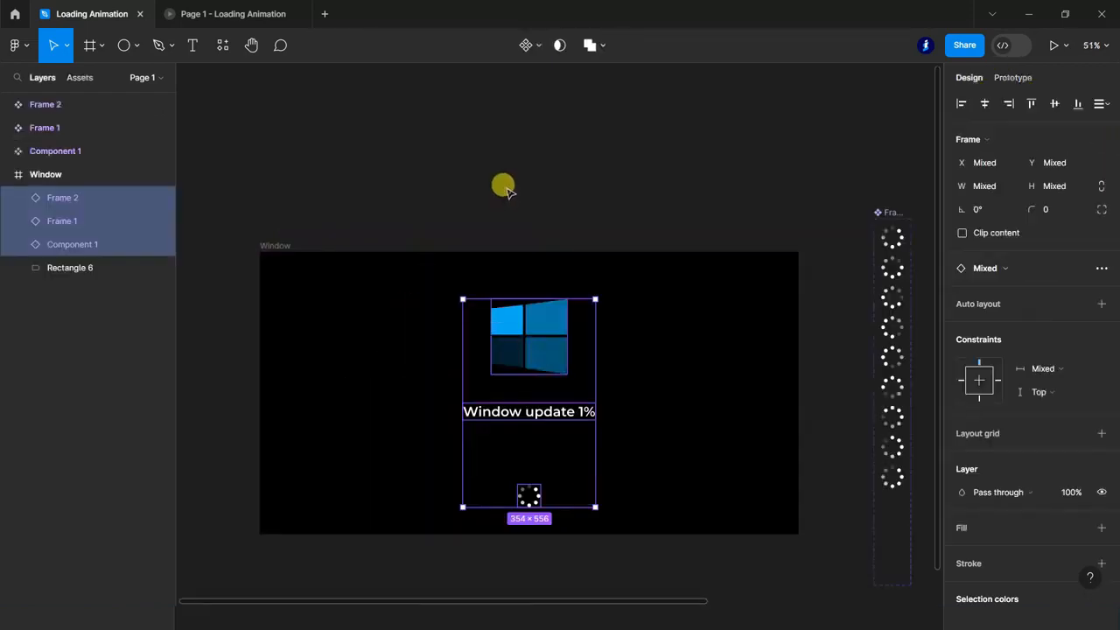
{"action": "left_click", "coordinate": [504, 186]}
{"action": "left_click", "coordinate": [248, 12]}
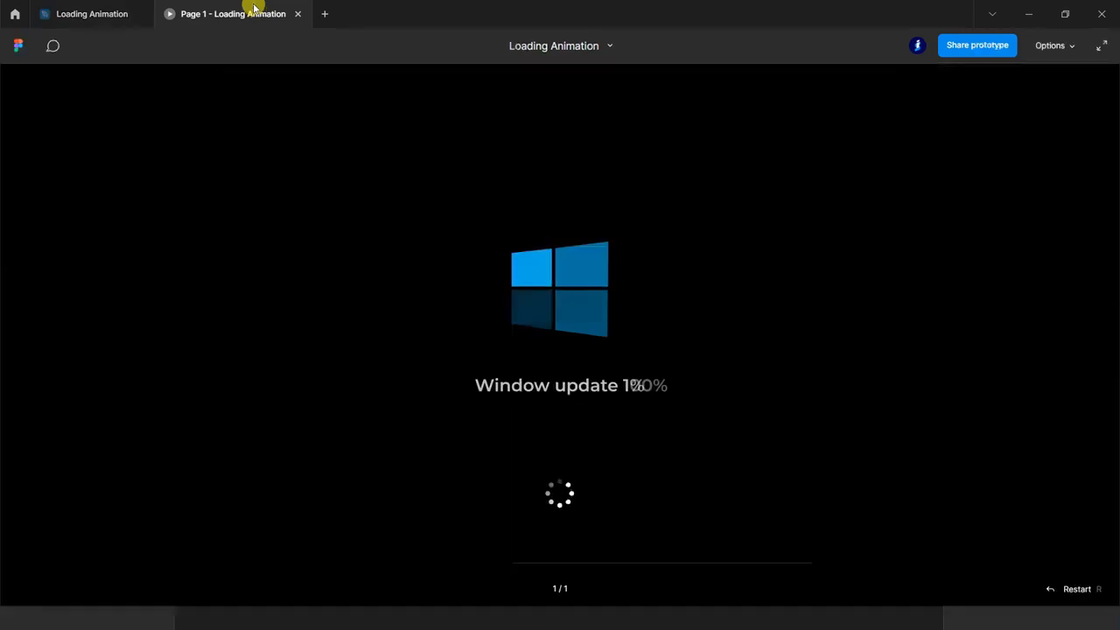